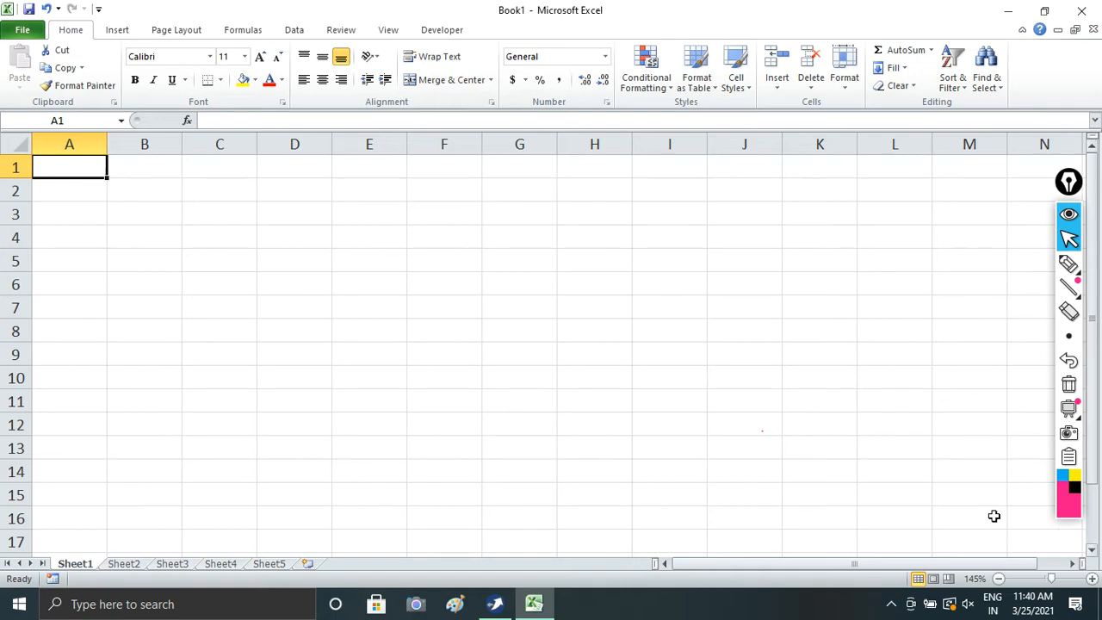
Outline the Insert ribbon with the annotation pen, add four check marks over its command groups, and clear the markings
left_click(181, 31)
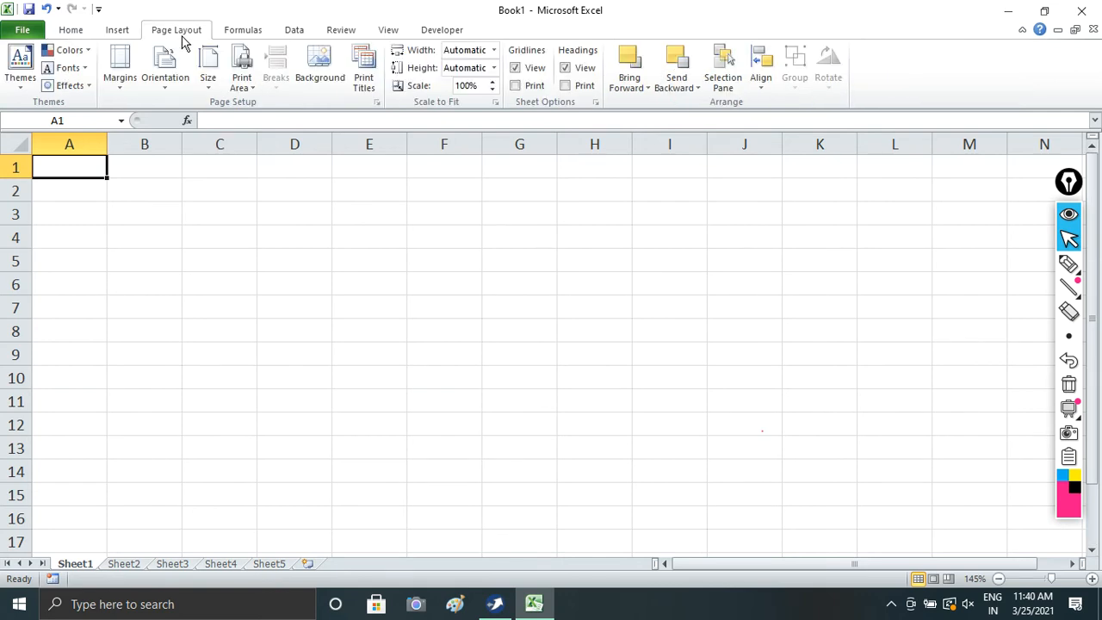
left_click(118, 31)
left_click(1068, 264)
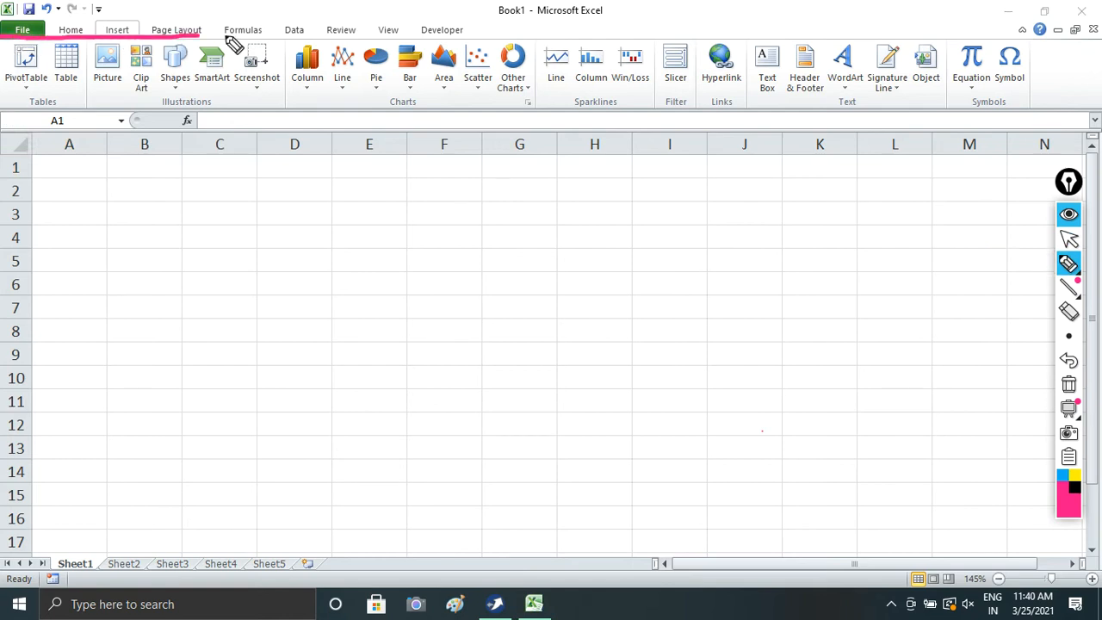
left_click_drag(1041, 143, 288, 140)
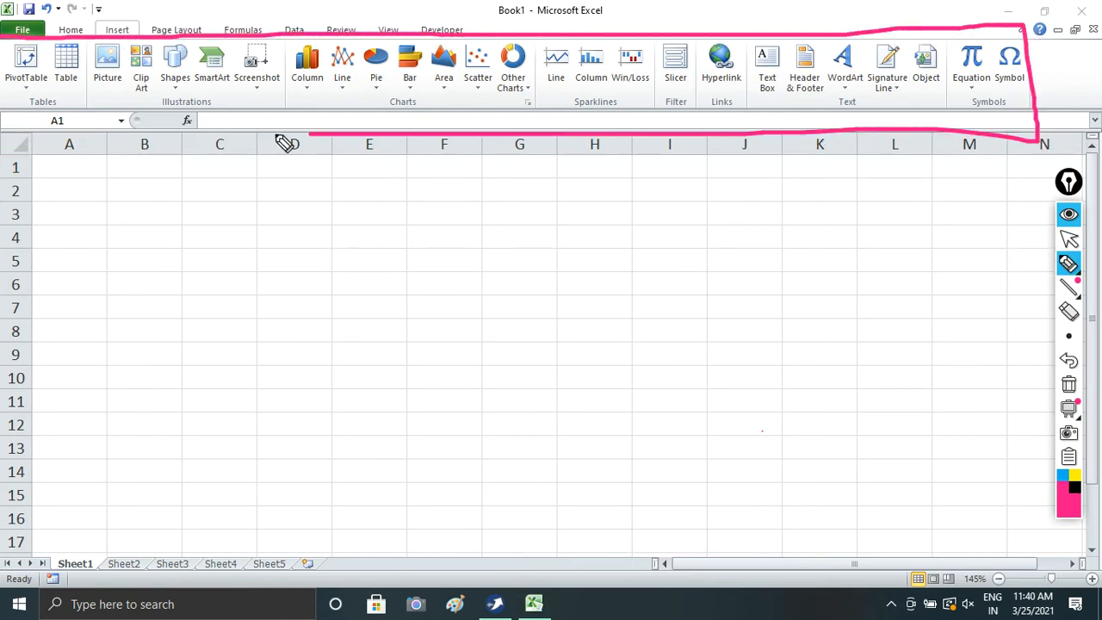
left_click_drag(2, 127, 1, 45)
left_click_drag(75, 56, 222, 28)
mouse_move(376, 59)
left_mouse_down()
mouse_move(402, 100)
mouse_move(512, 38)
left_mouse_up()
left_click_drag(672, 45, 1057, 31)
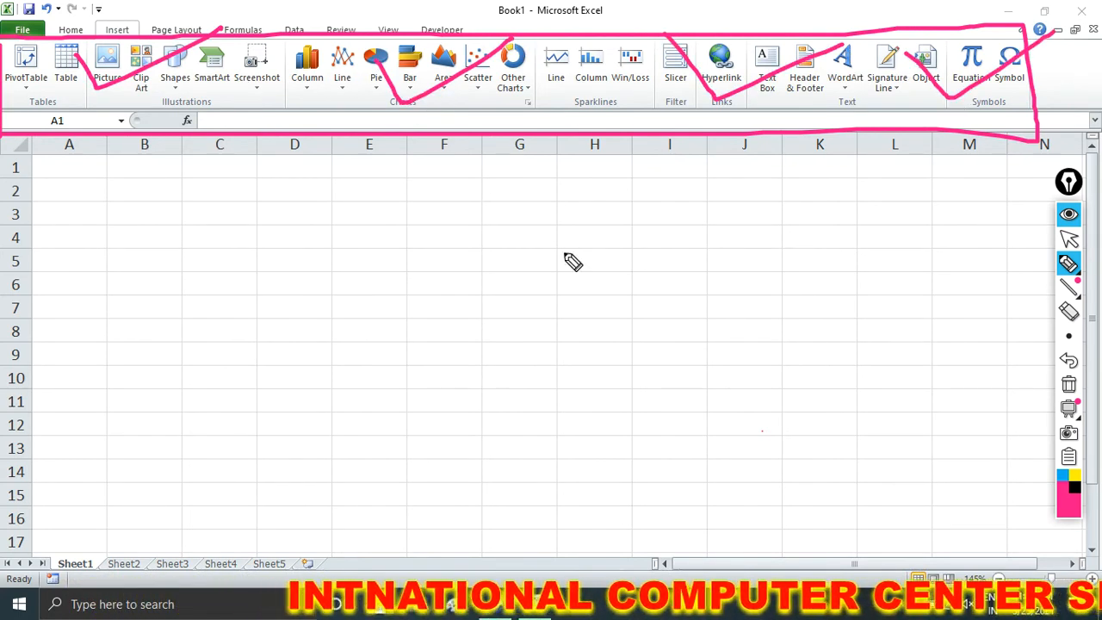
left_click(1068, 336)
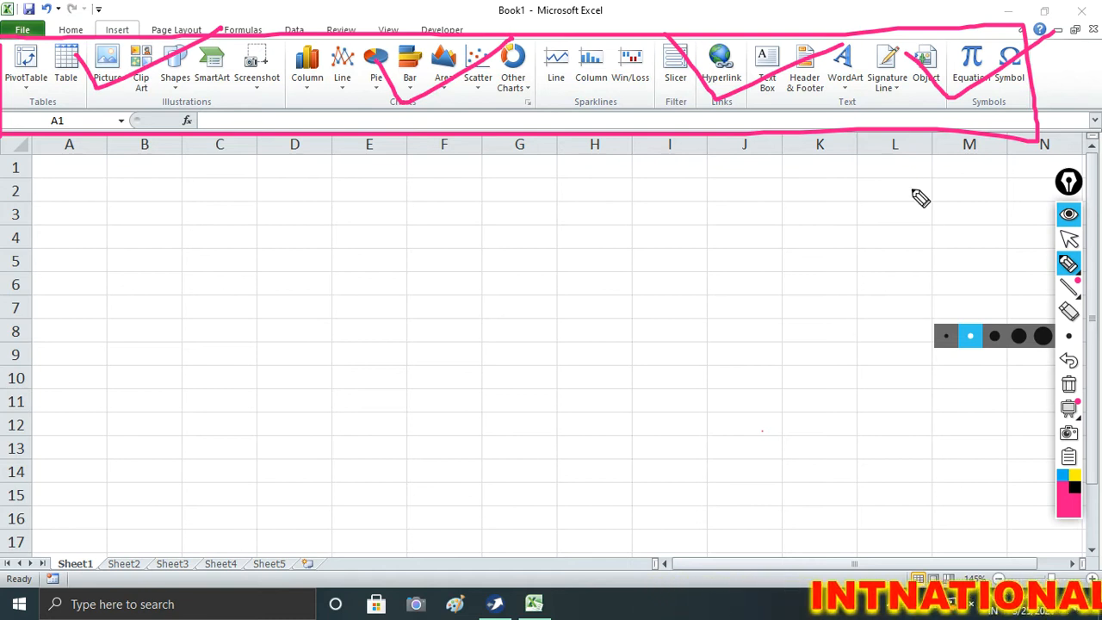
left_click(1069, 384)
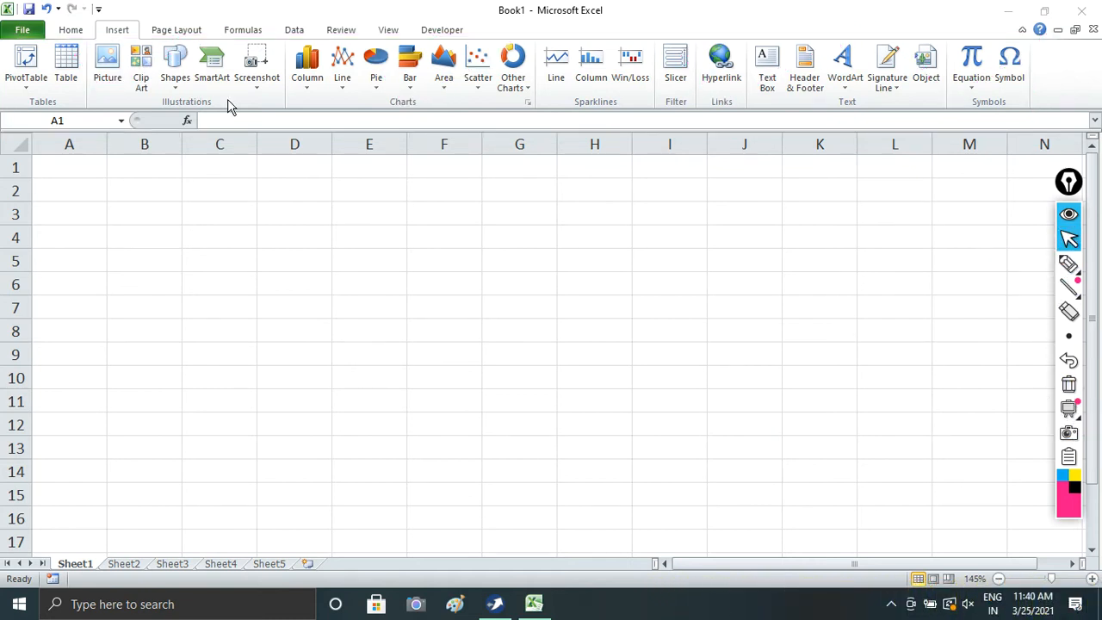
Enter 1 and 2 in A1 and A2, extend the series down to 12 in row 12, and copy it across to column E
left_click(185, 34)
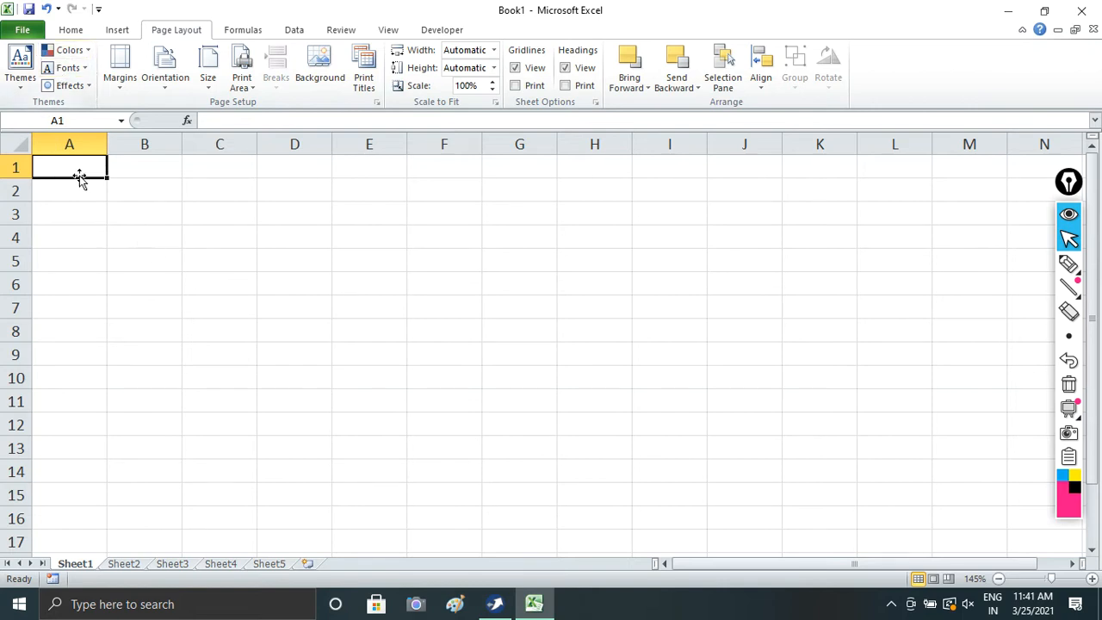
type("1")
key("Return")
type("2")
key("Return")
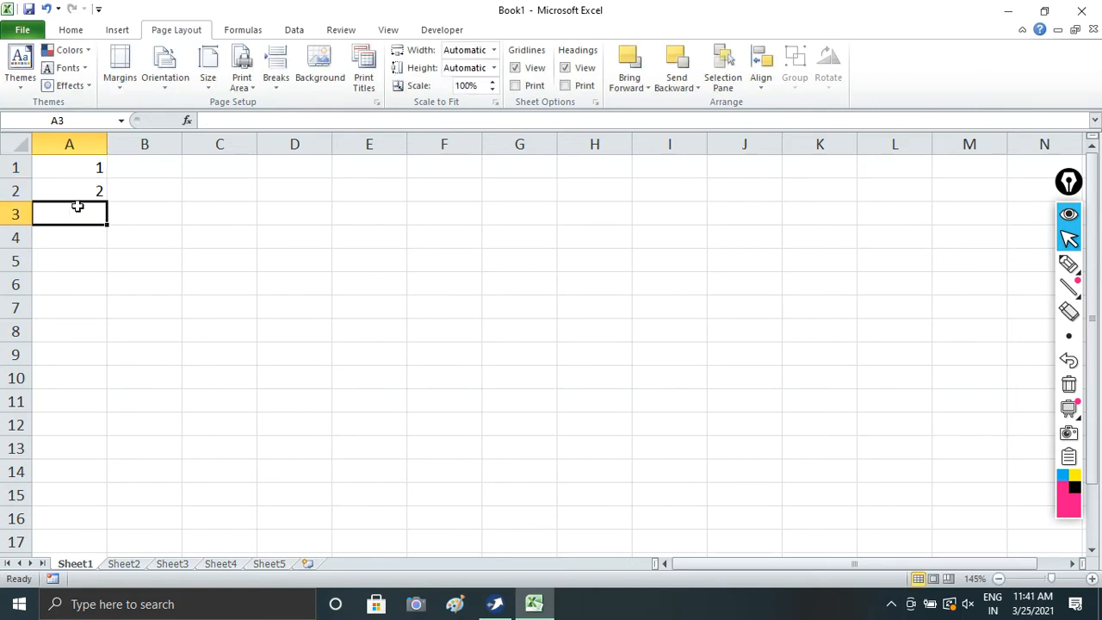
left_click_drag(85, 169, 109, 327)
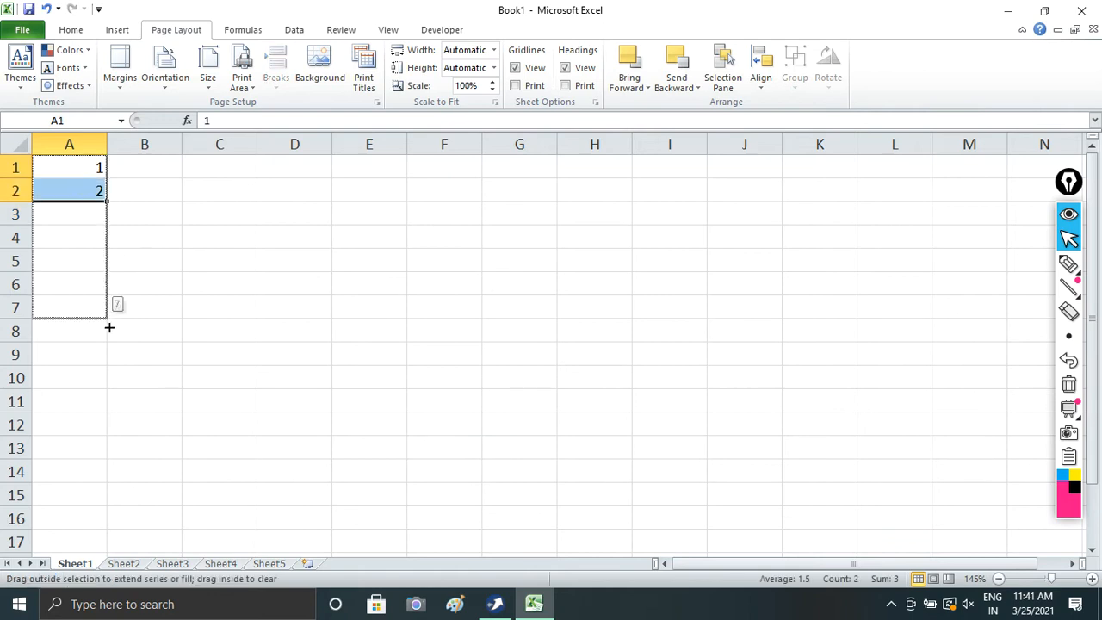
left_click_drag(110, 431, 437, 412)
left_click(439, 264)
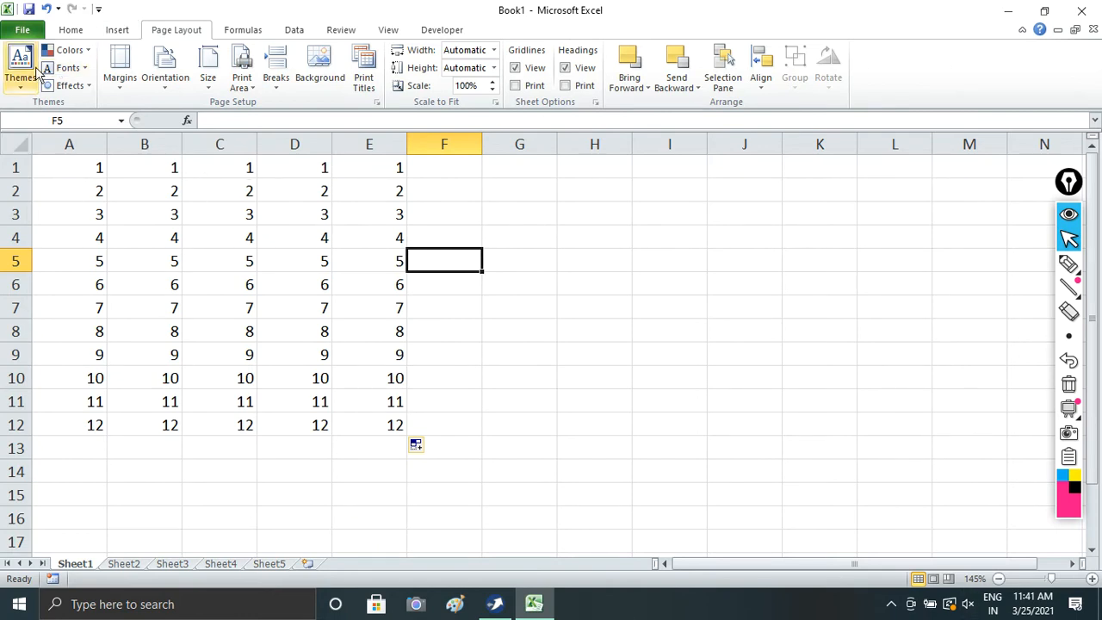
Insert a rounded rectangle about 2.25" high and 3.34" wide in the empty cells beside the number block
left_click(117, 32)
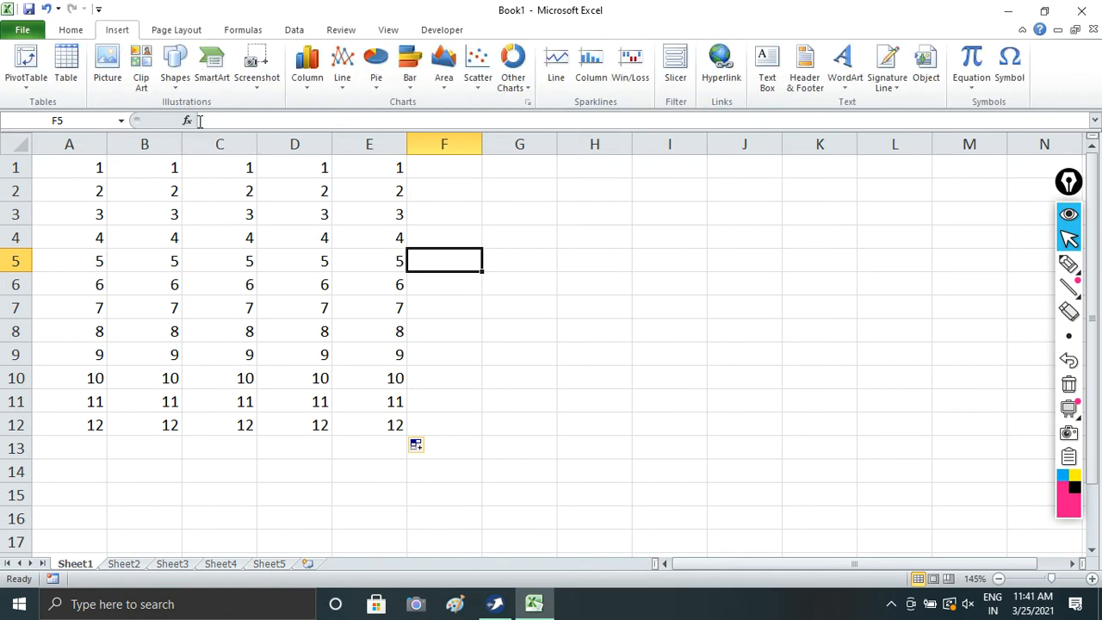
left_click(175, 64)
left_click(266, 121)
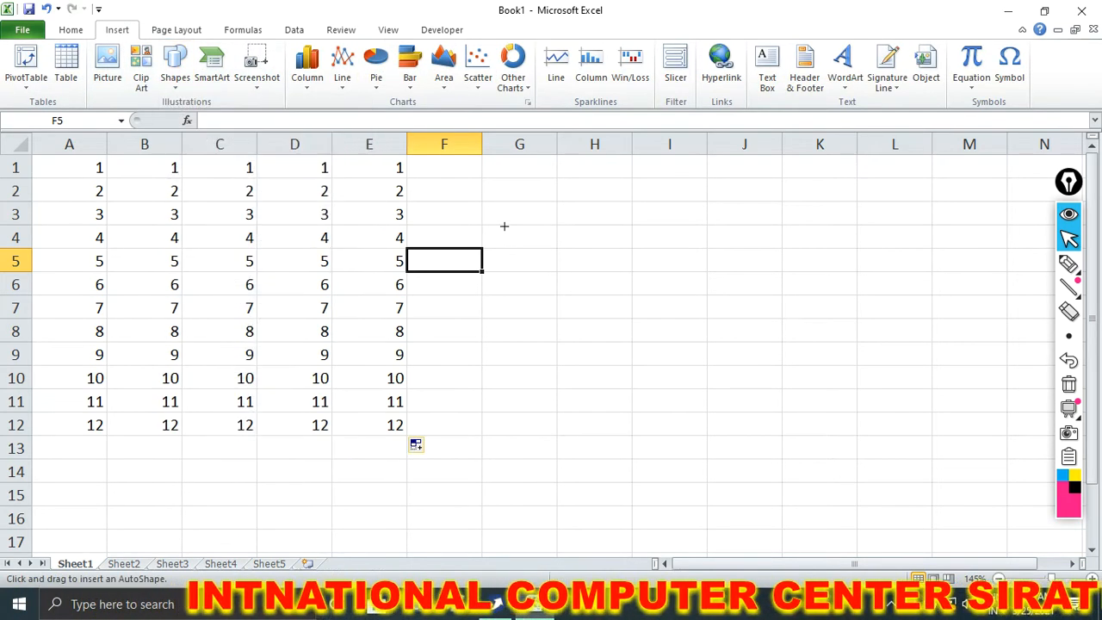
mouse_move(492, 200)
left_mouse_down()
mouse_move(664, 342)
mouse_move(869, 453)
left_mouse_up()
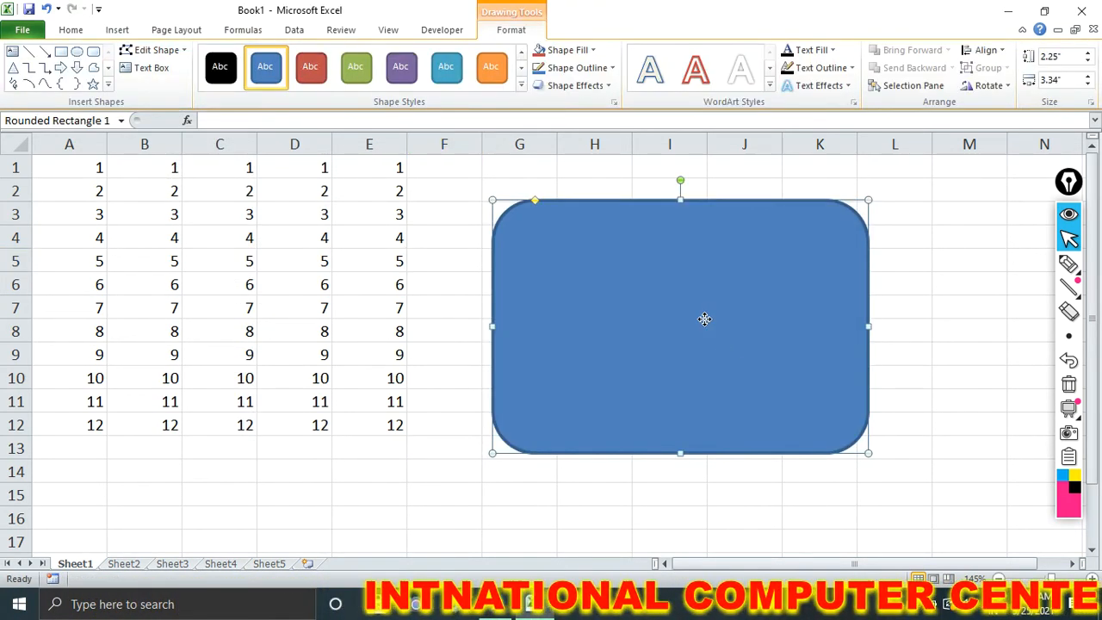
left_click_drag(704, 318, 693, 319)
Apply the orange preset from the last row of shape styles to the rounded rectangle and deselect it
left_click(521, 85)
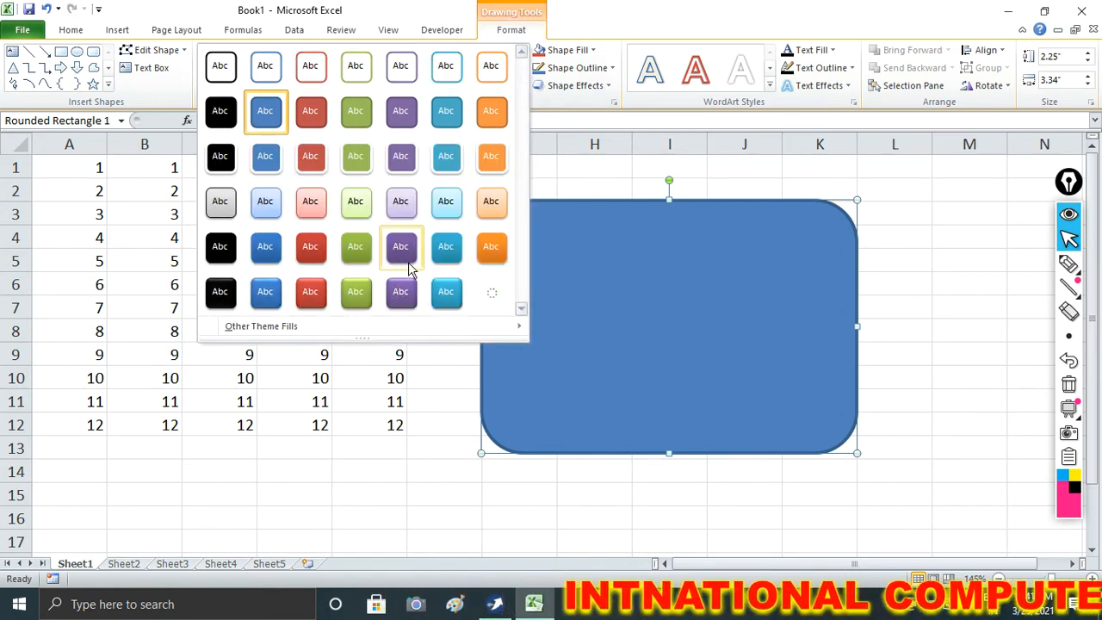
left_click(485, 293)
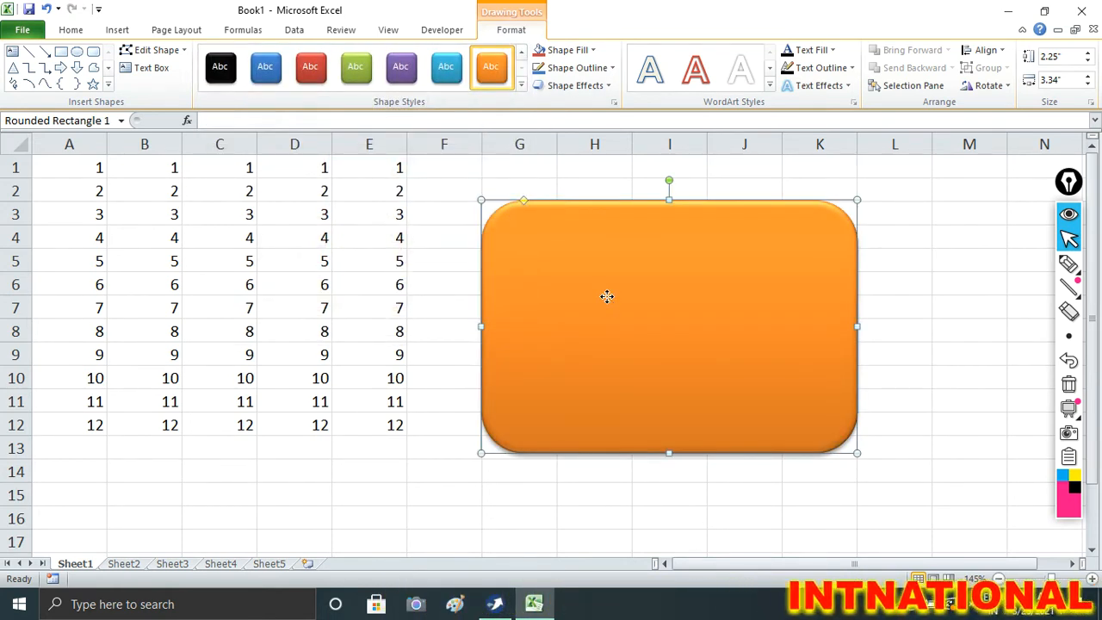
left_click(404, 216)
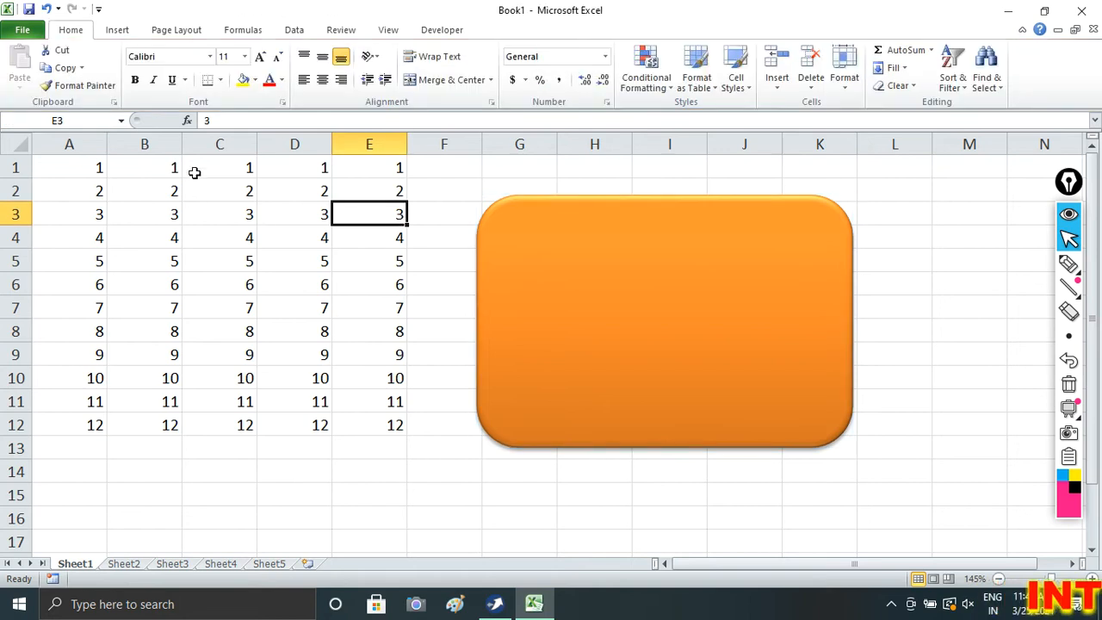
Preview the built-in themes on the numbers and rounded rectangle without applying one
left_click(176, 30)
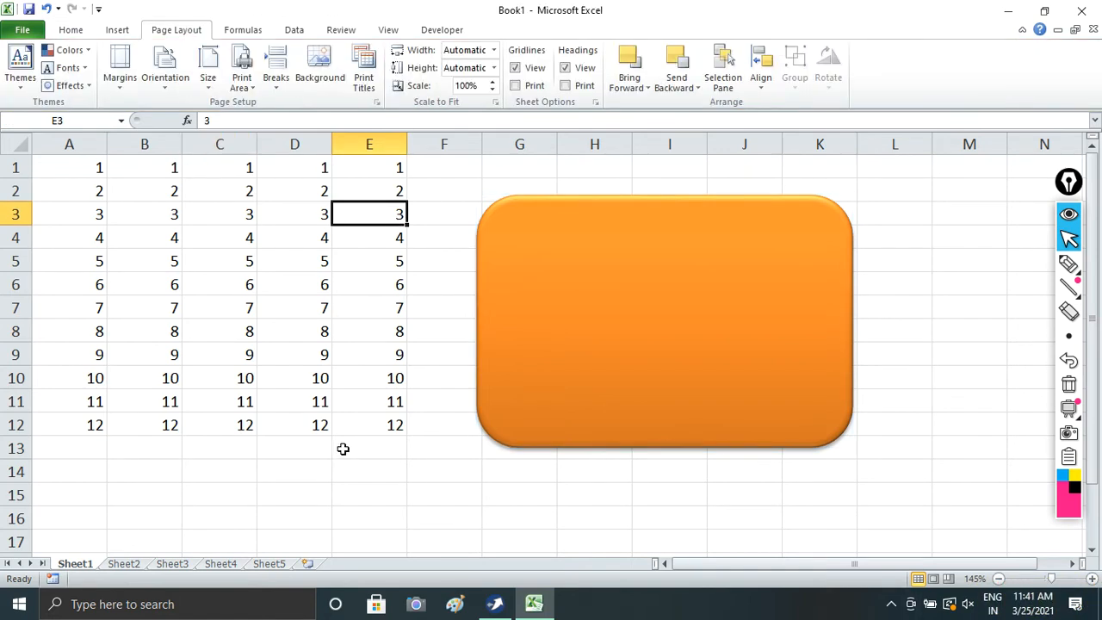
left_click(19, 85)
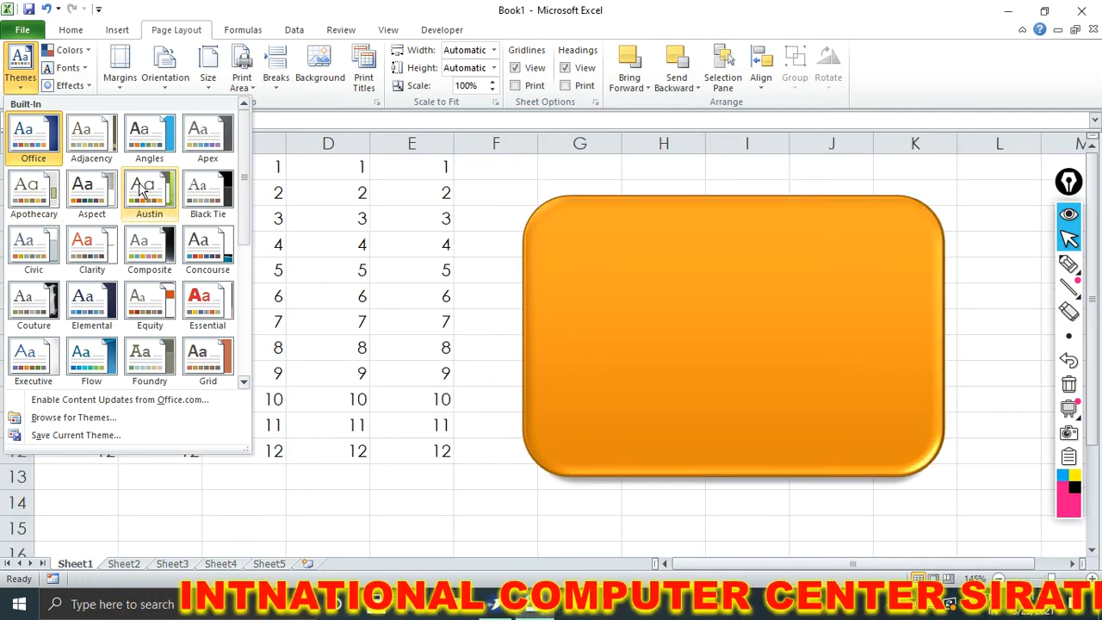
left_click(357, 213)
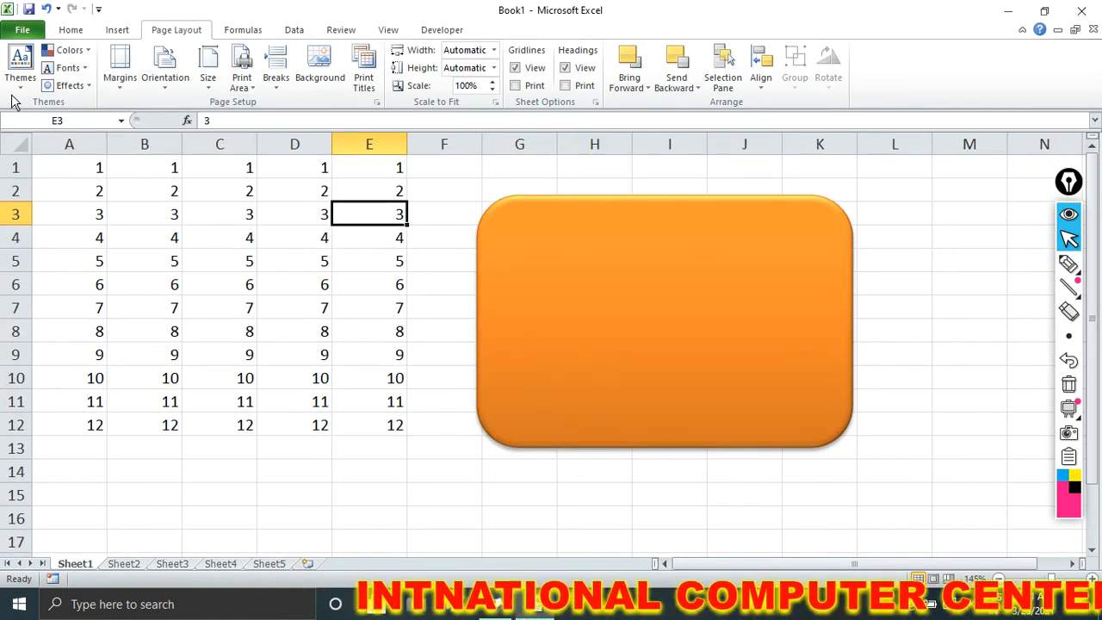
Turn off Enable Live Preview in the general Excel options and check the effect in the theme gallery
left_click(23, 30)
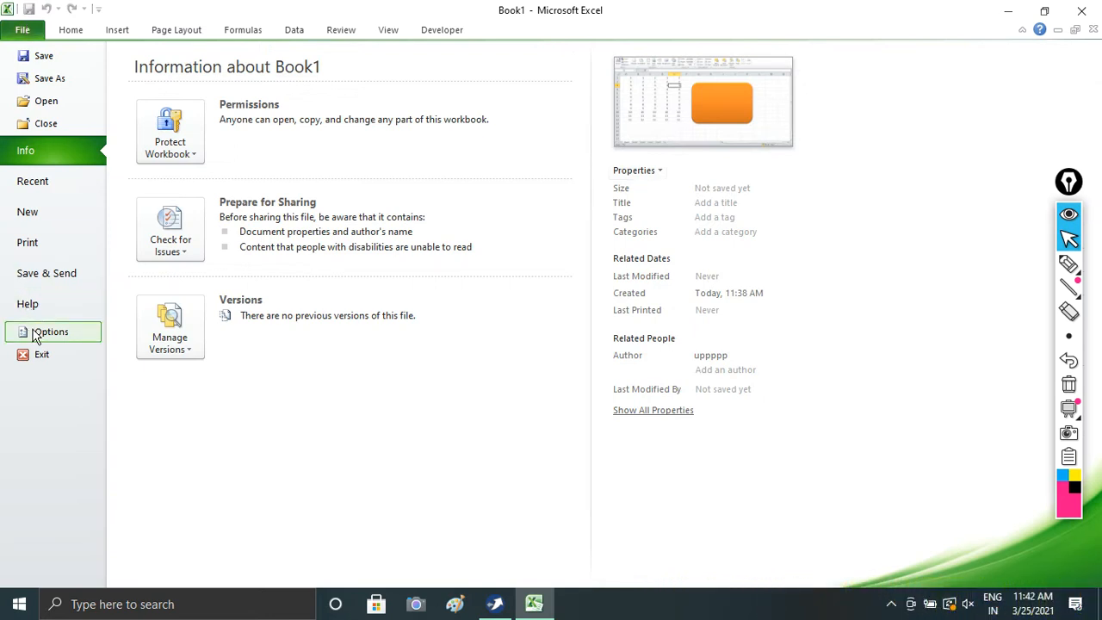
left_click(36, 335)
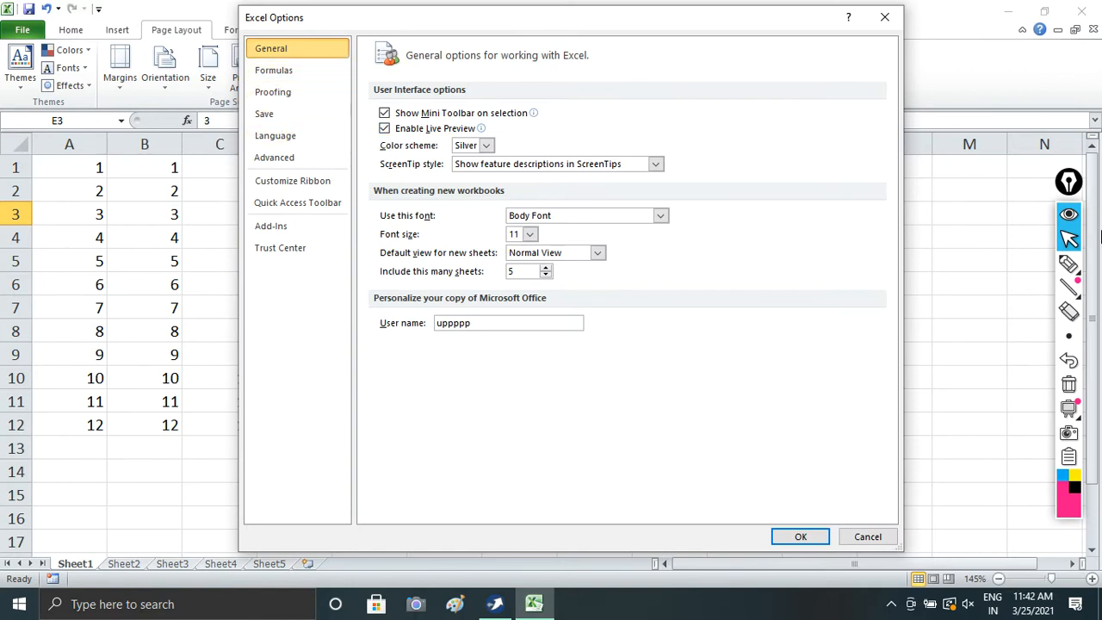
left_click(1069, 265)
mouse_move(1068, 344)
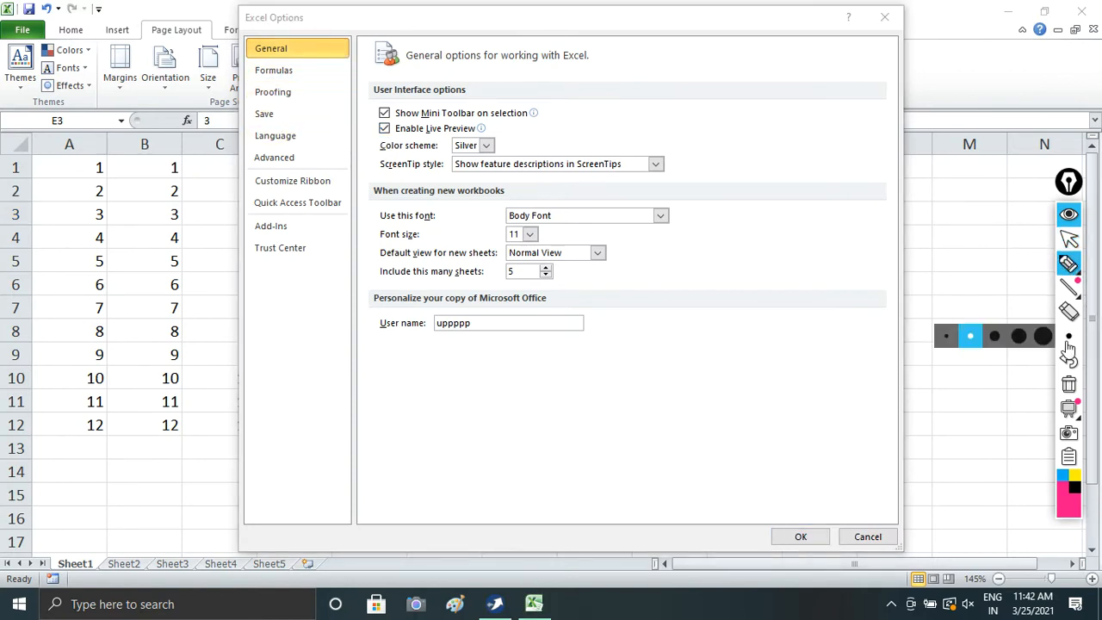
left_click(945, 342)
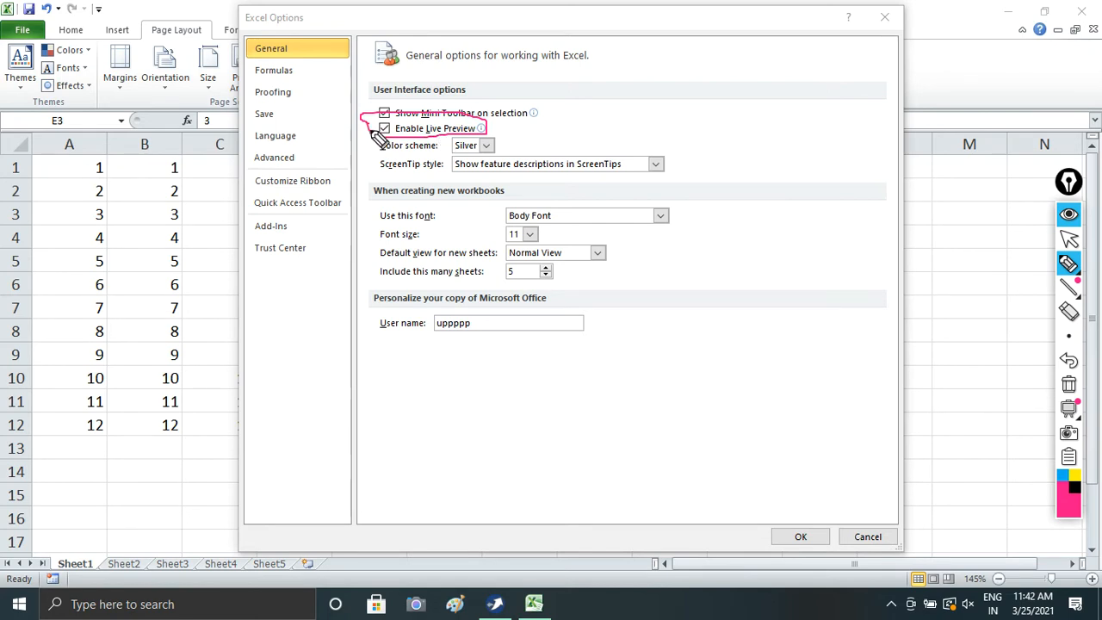
left_click(1069, 386)
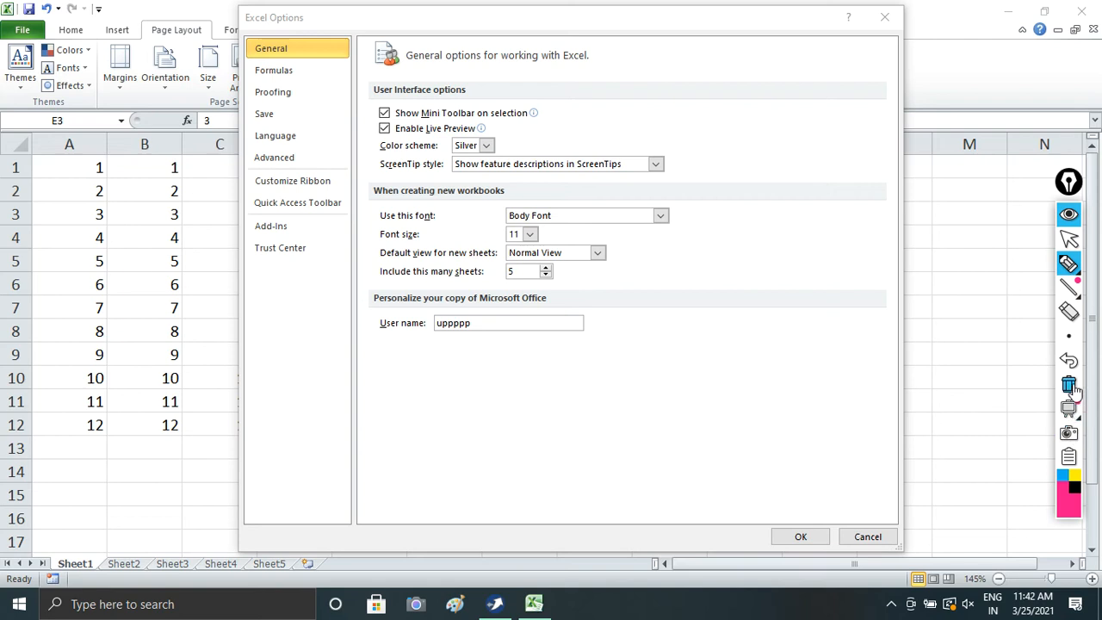
left_click(1068, 239)
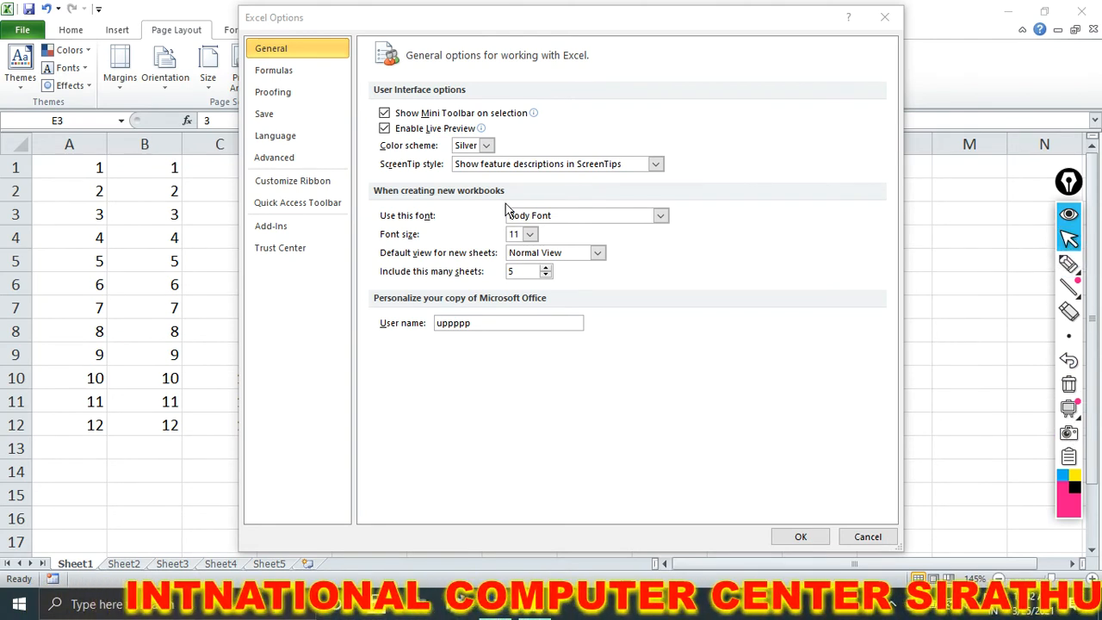
left_click(384, 128)
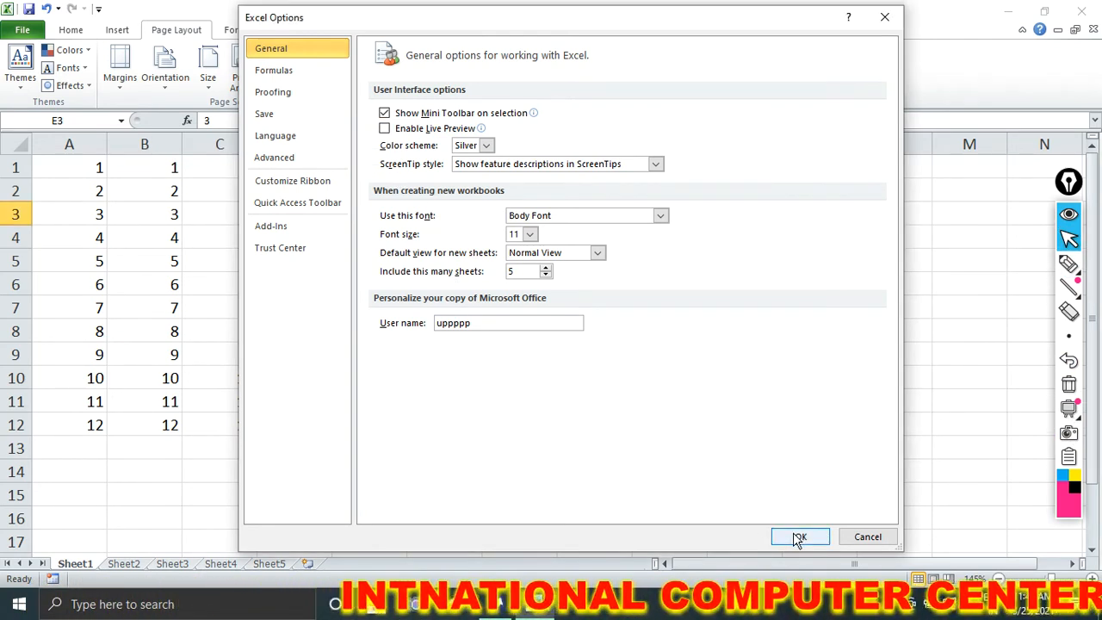
left_click(799, 538)
left_click(24, 86)
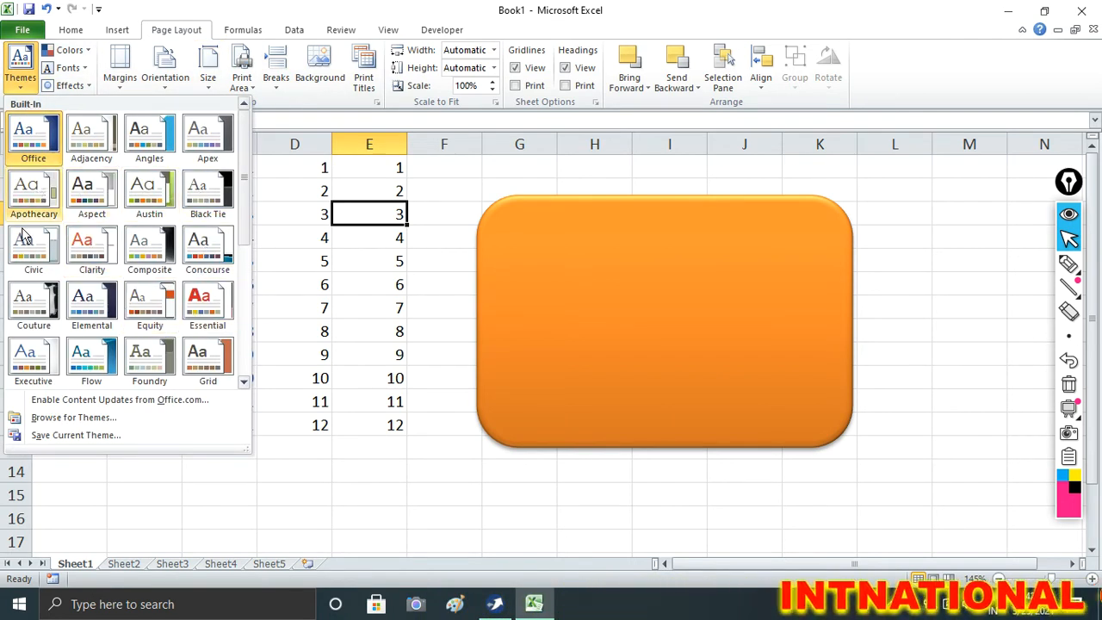
left_click(284, 200)
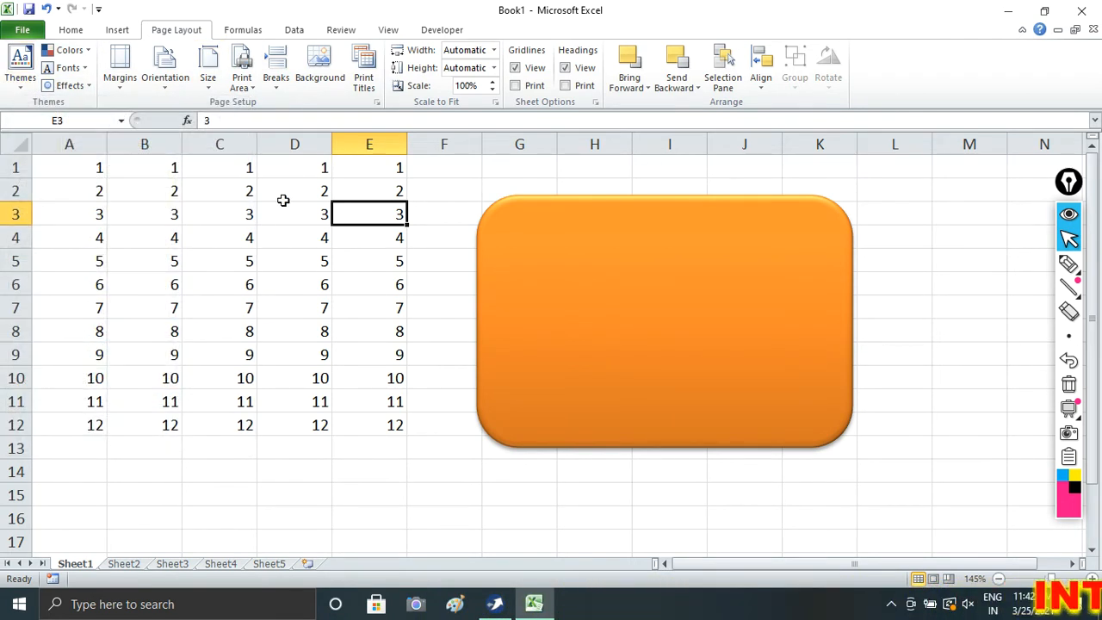
Turn on Enable Live Preview in the general Excel options
left_click(36, 31)
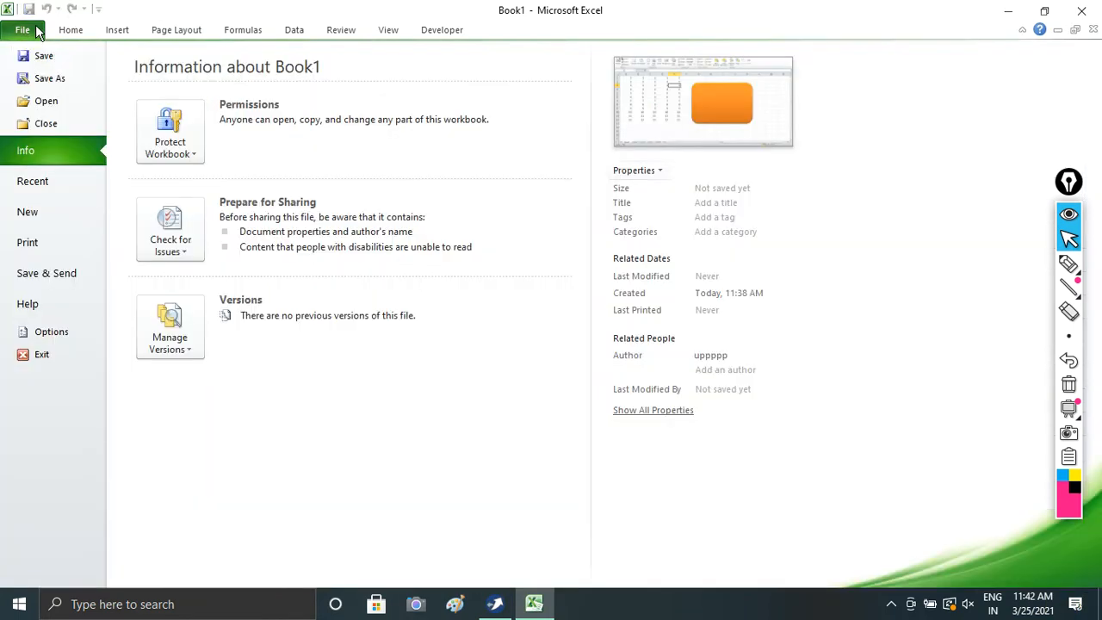
left_click(39, 334)
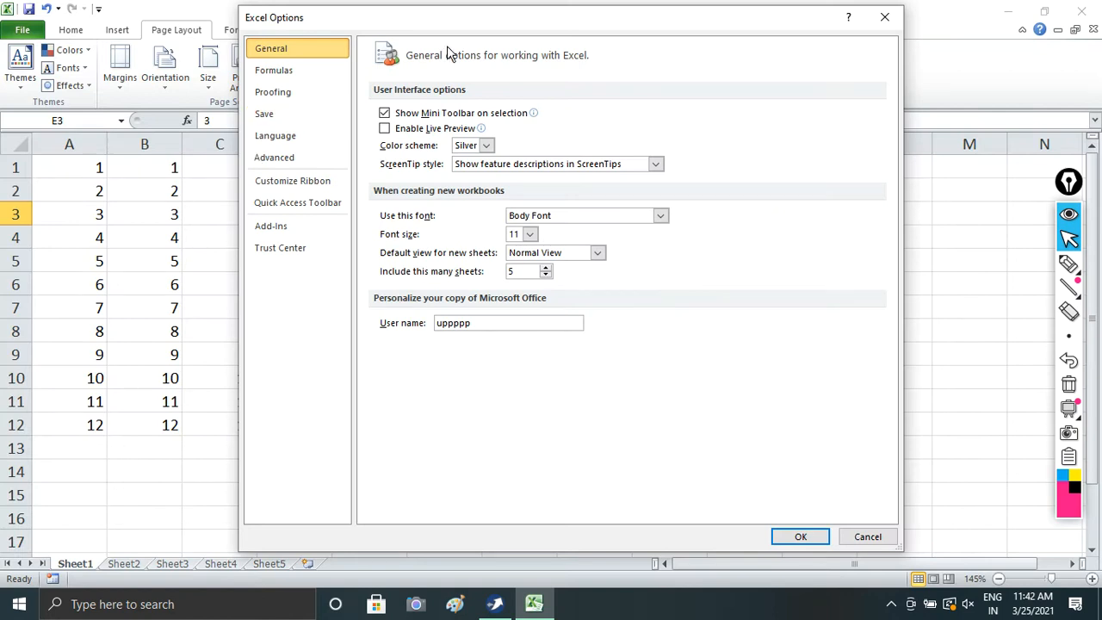
left_click_drag(472, 28, 431, 34)
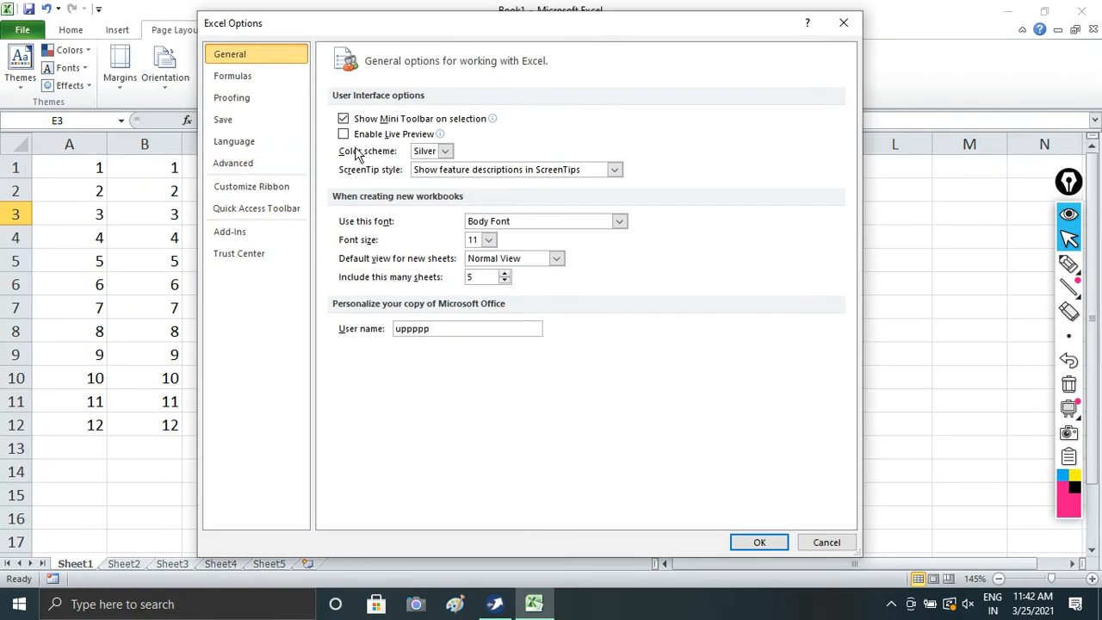
left_click(744, 546)
Apply the built-in Waveform theme to the workbook
left_click(21, 73)
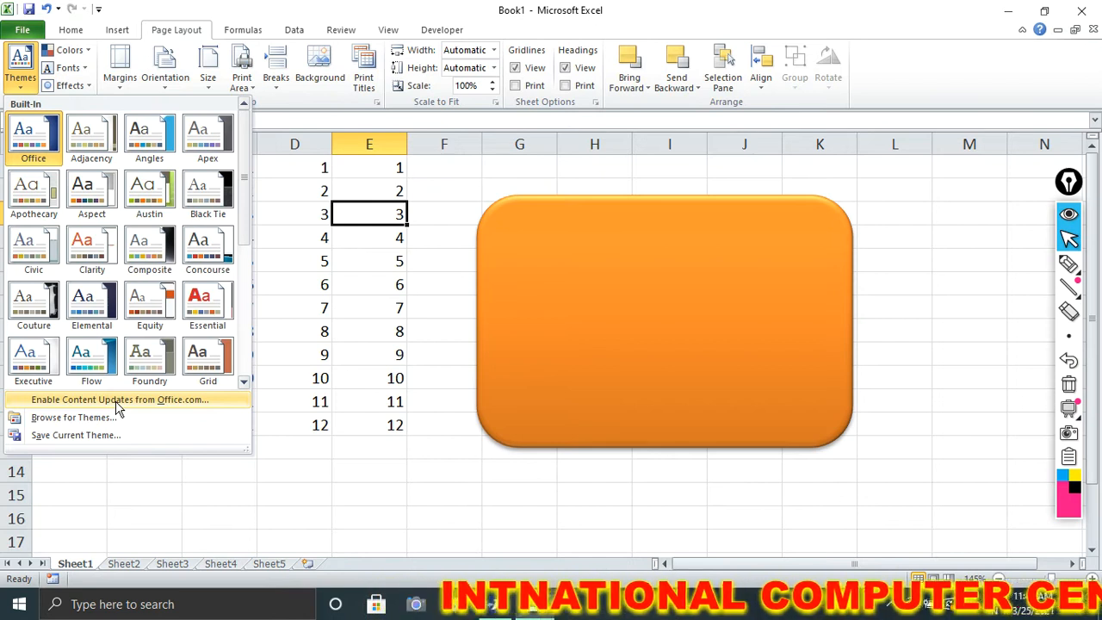
scroll(239, 266, "down", 5)
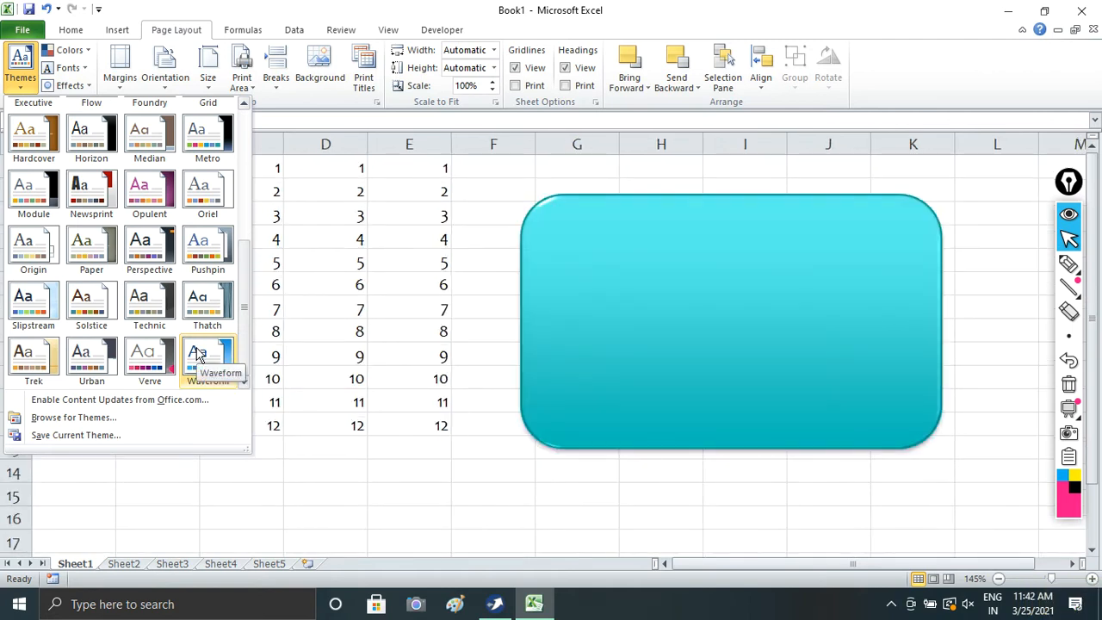
left_click(213, 353)
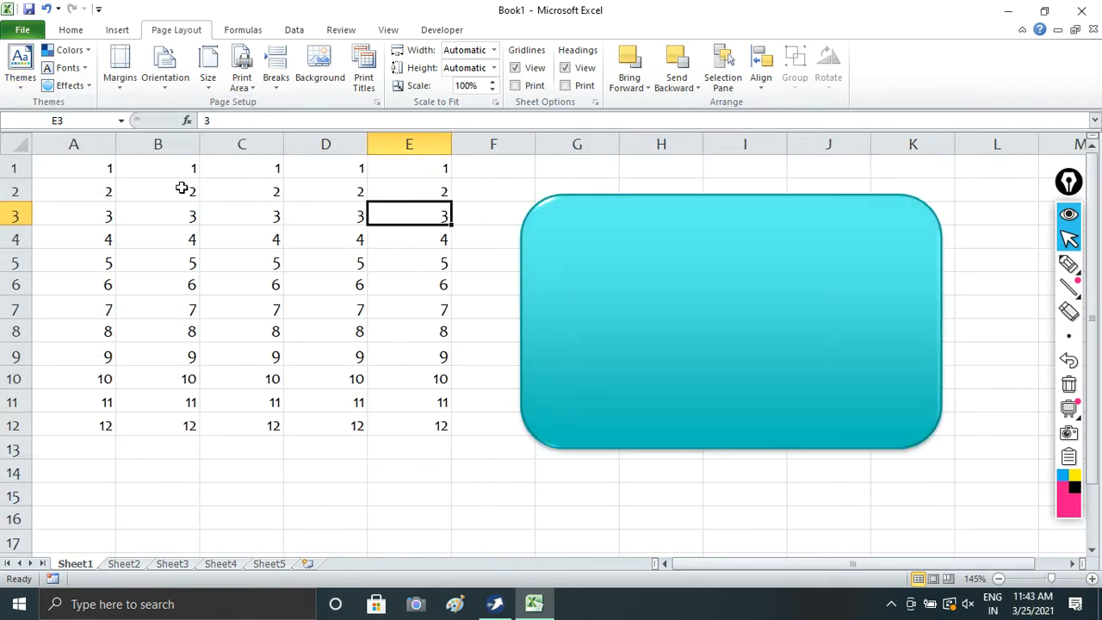
left_click(182, 188)
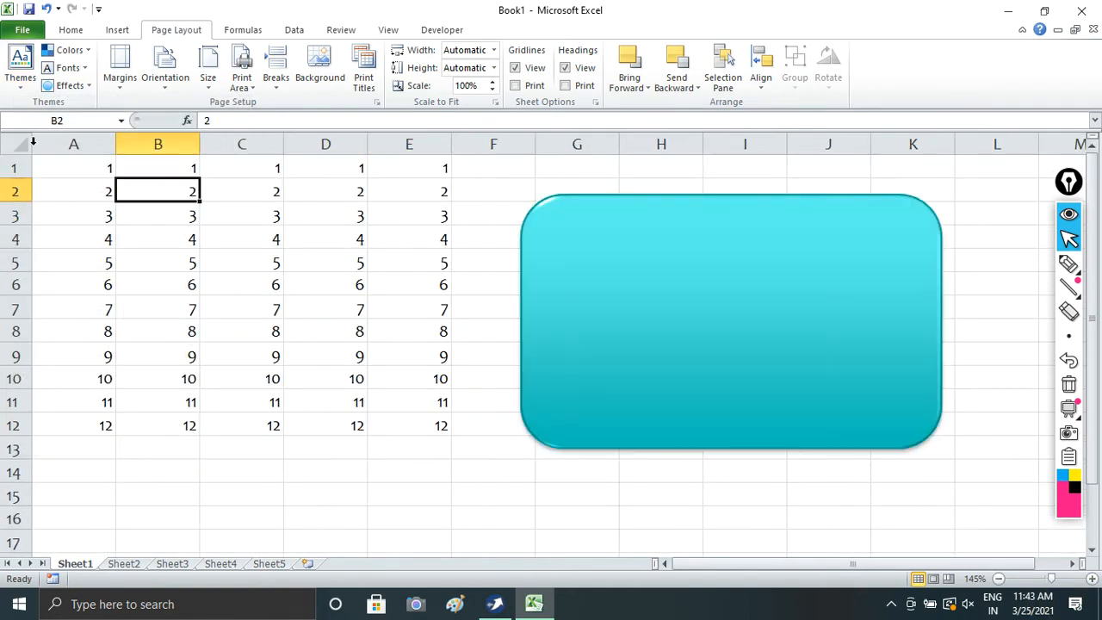
Apply the built-in Composite theme colors to the workbook and preview the theme fonts without applying one
left_click(62, 53)
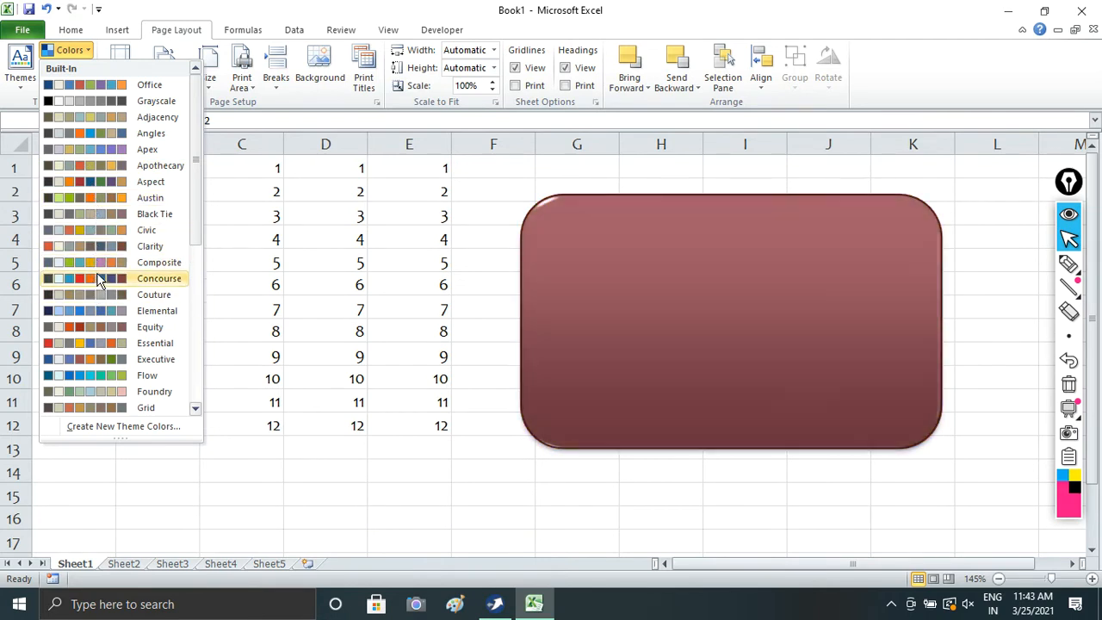
left_click(99, 273)
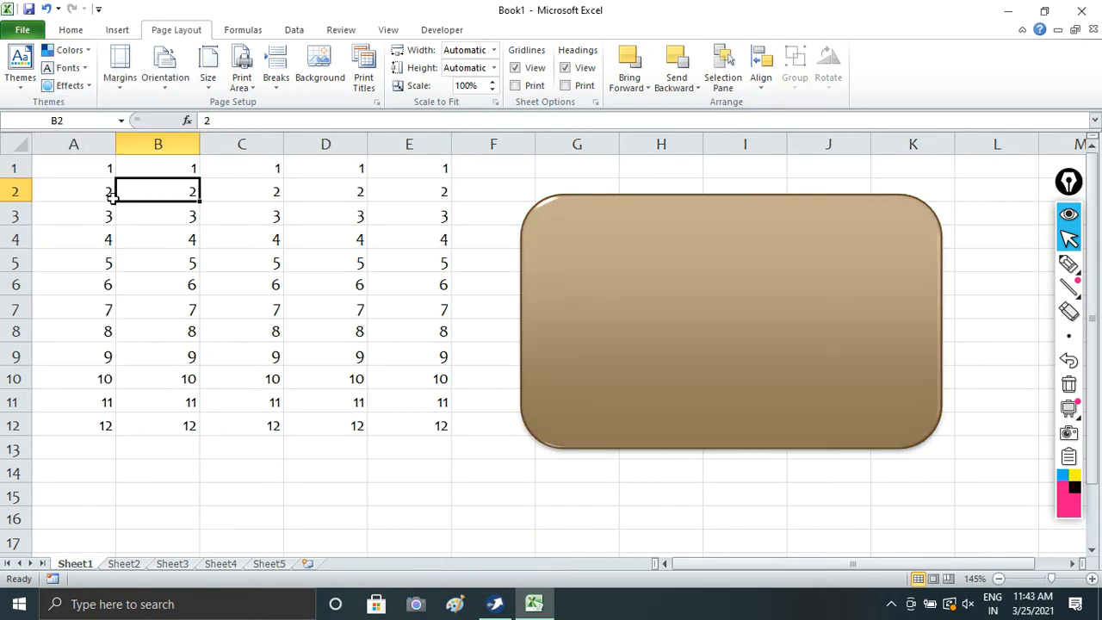
left_click(75, 69)
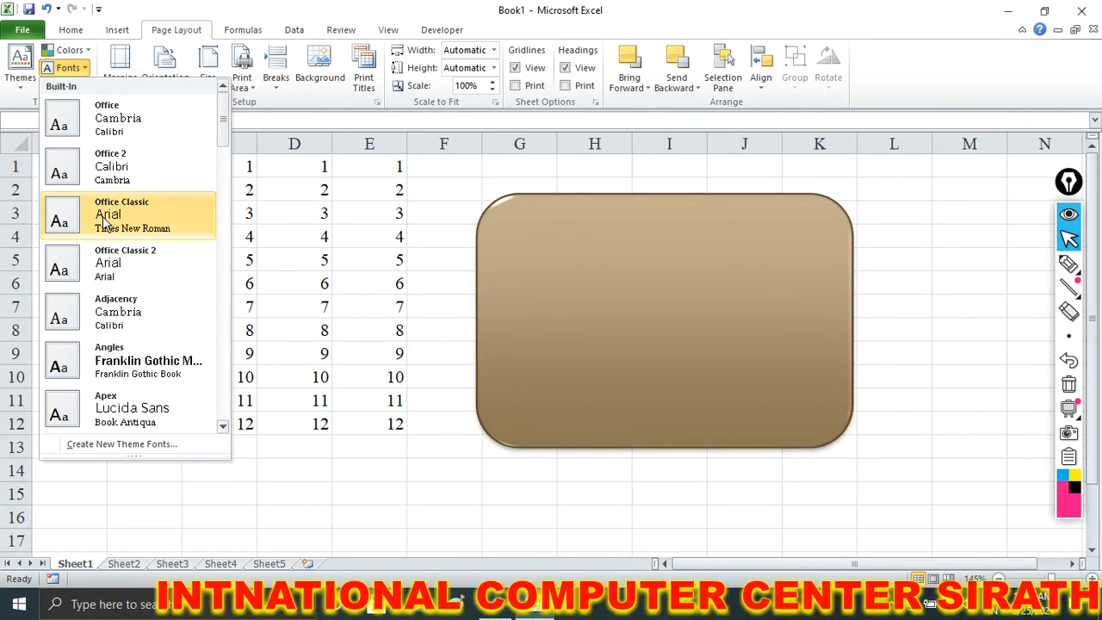
left_click(298, 229)
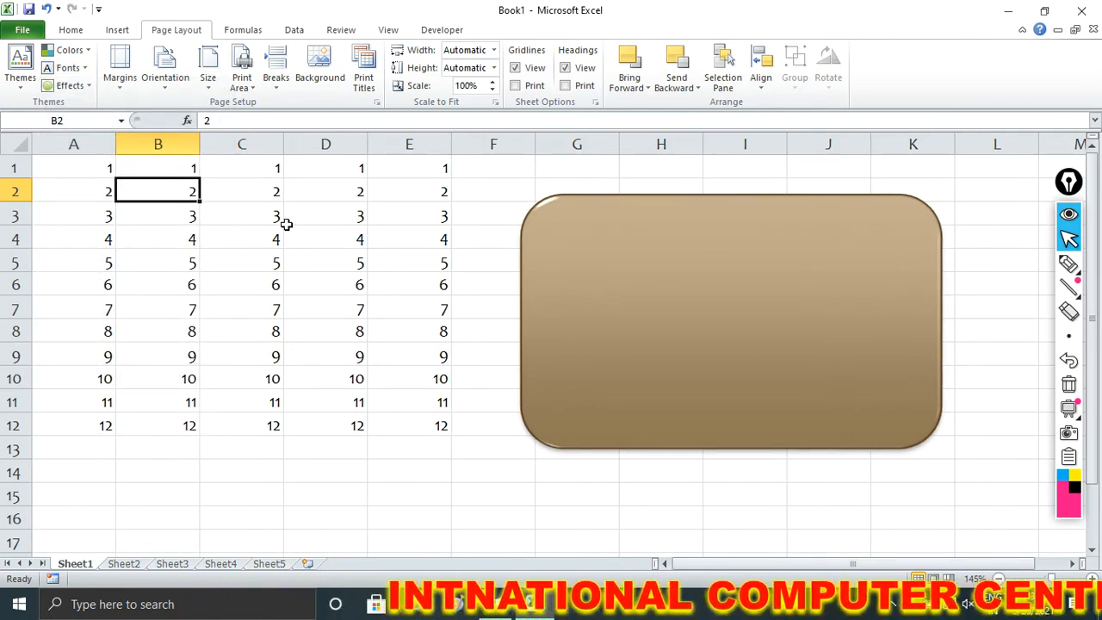
Merge and center the range A1:Q8 on Sheet2
left_click(125, 564)
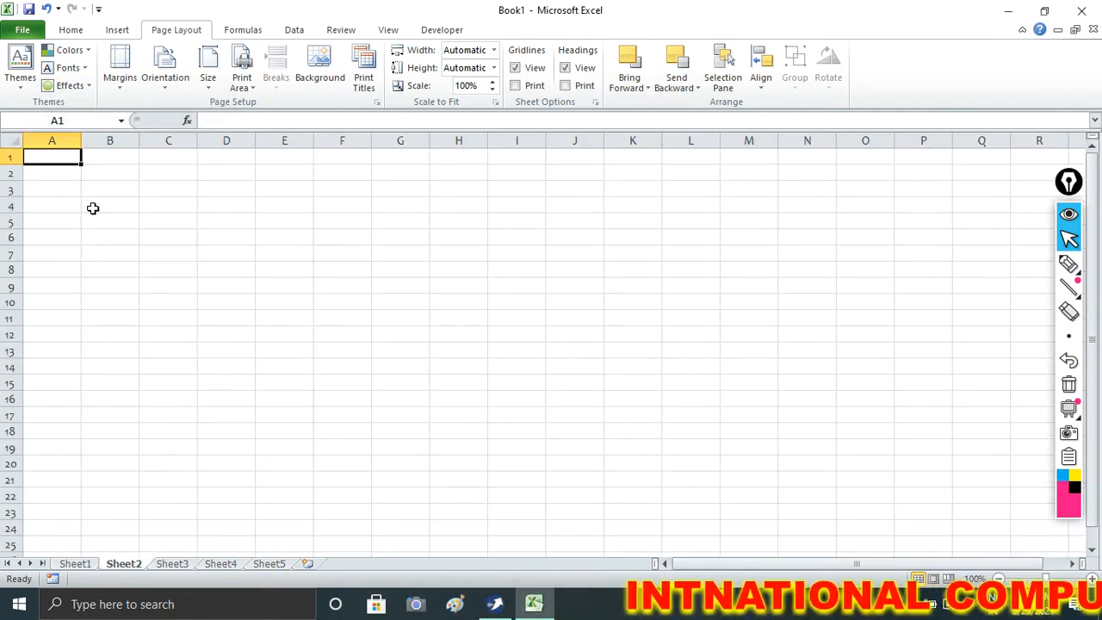
left_click_drag(68, 157, 1009, 263)
left_click(71, 30)
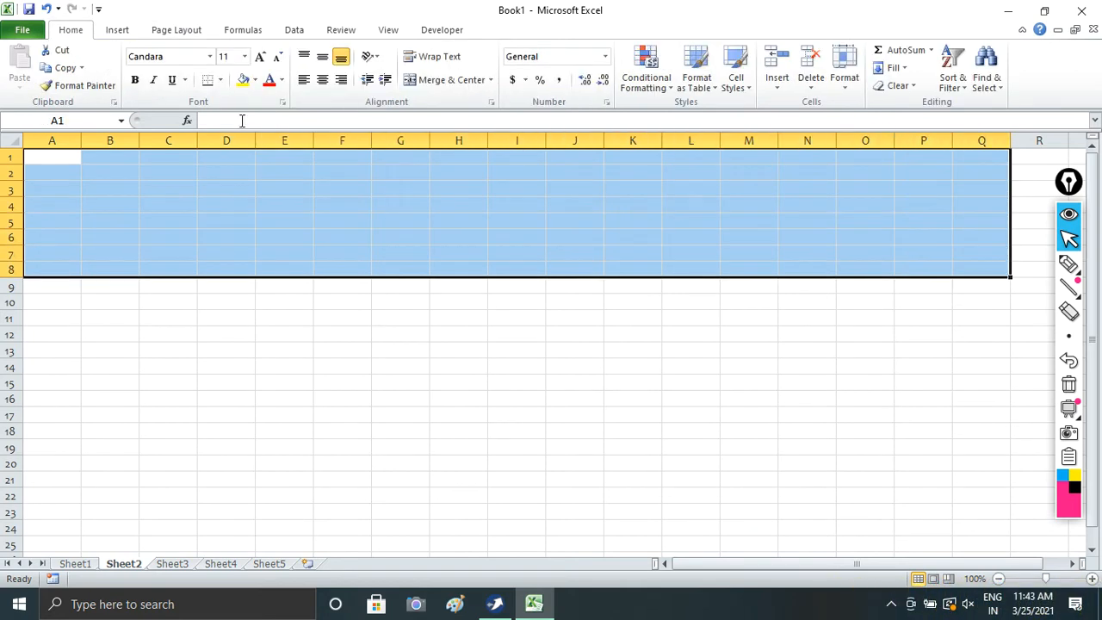
left_click(446, 79)
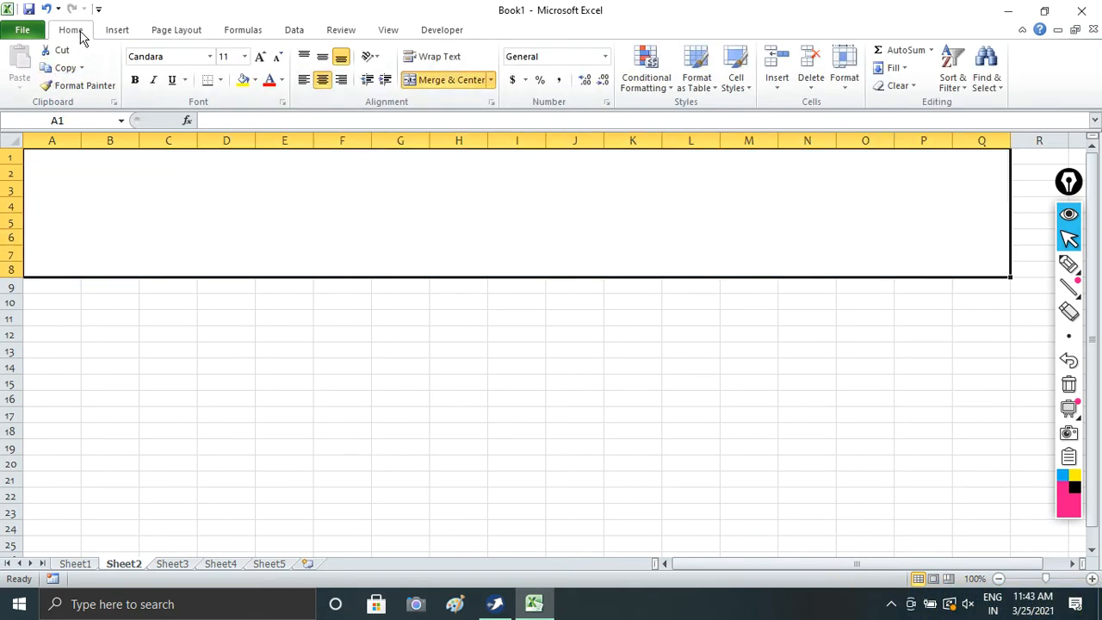
Insert a WordArt reading "INTERNATIONAL COMPUTER CENTER" and move it onto the merged area above row 9
left_click(117, 29)
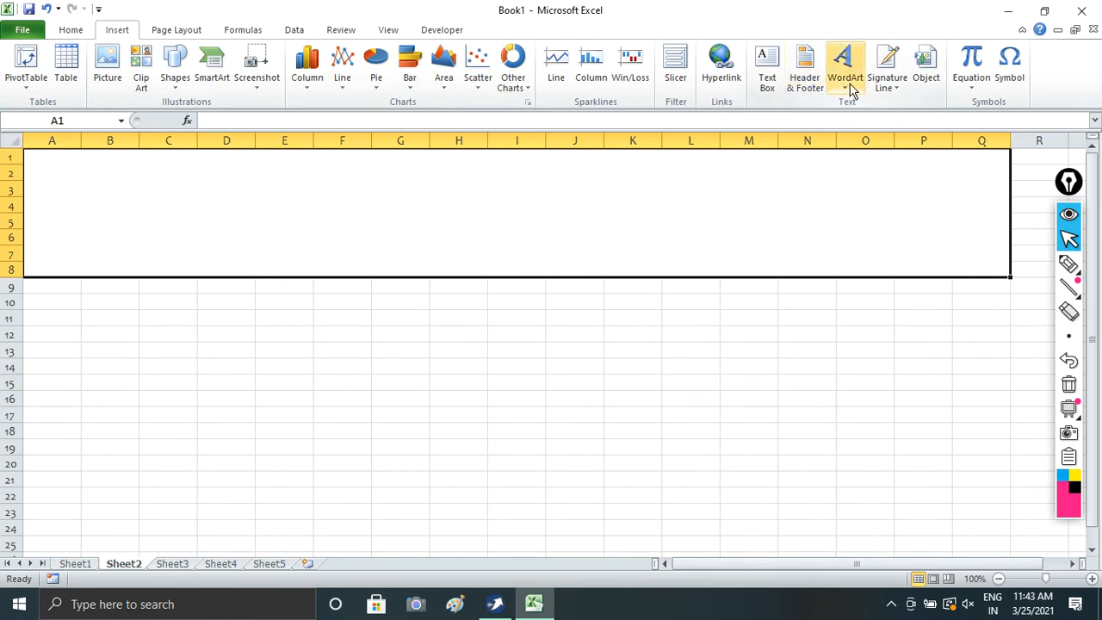
left_click(935, 181)
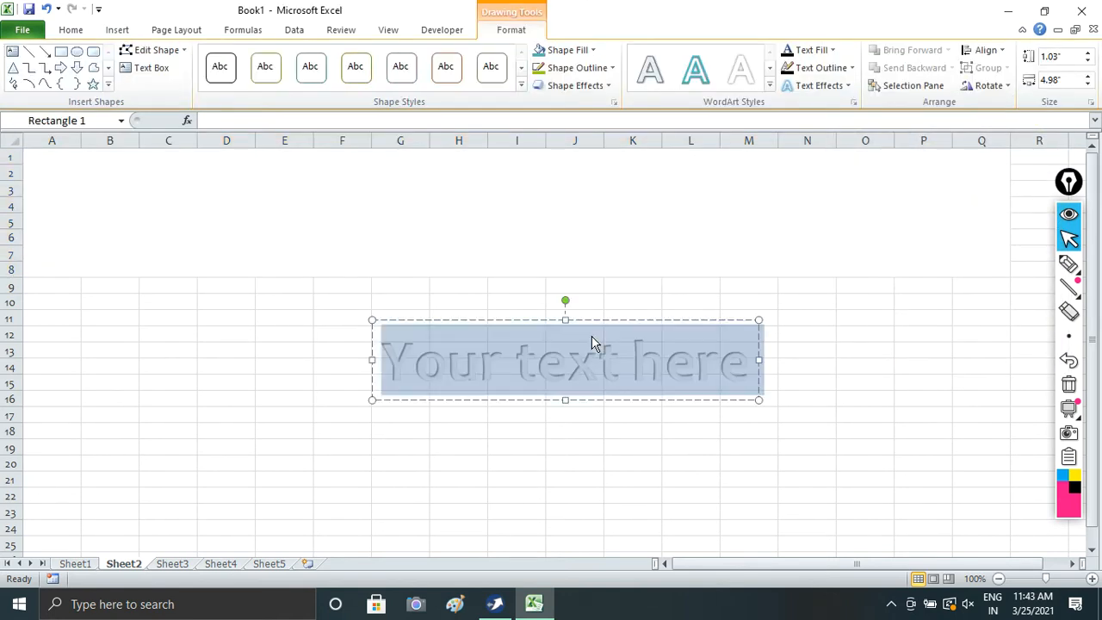
type("INTERNA")
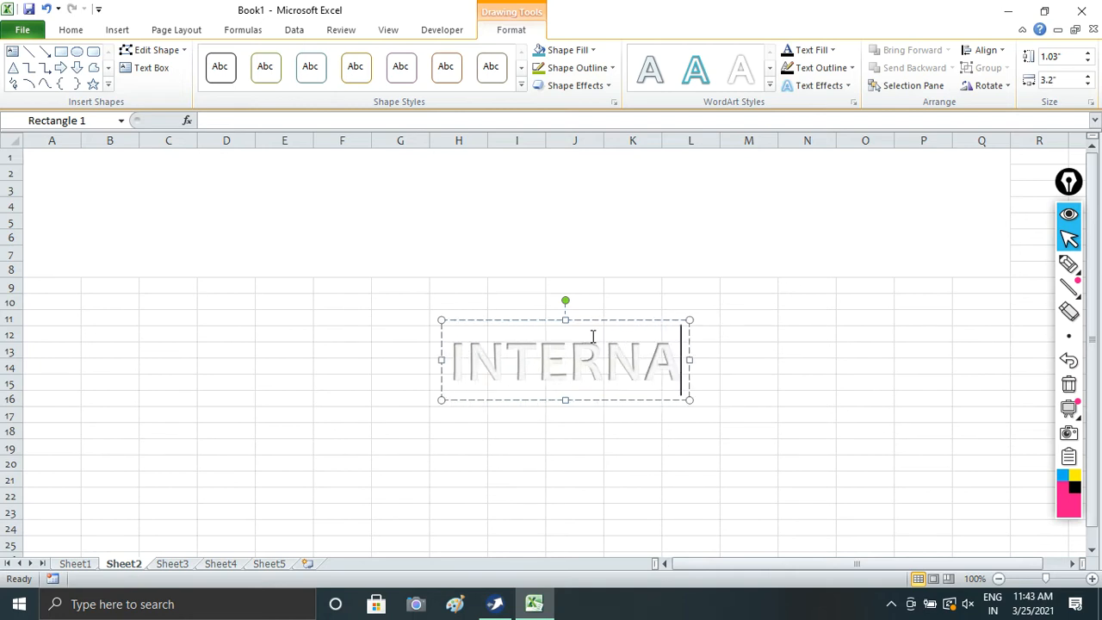
type("TIONAL COMP")
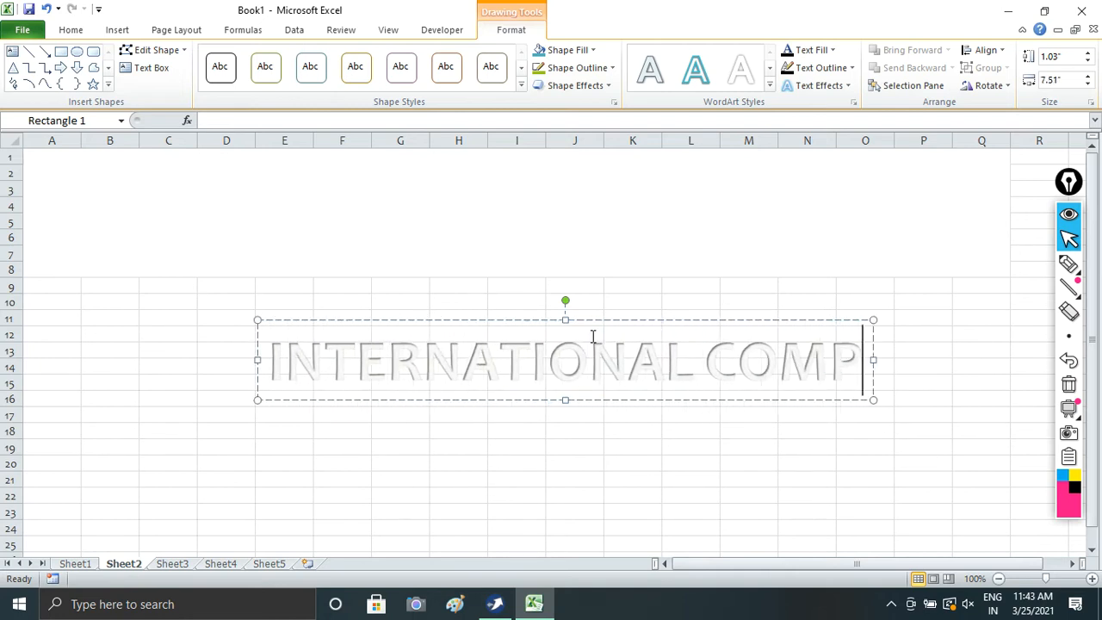
type("UTER CE")
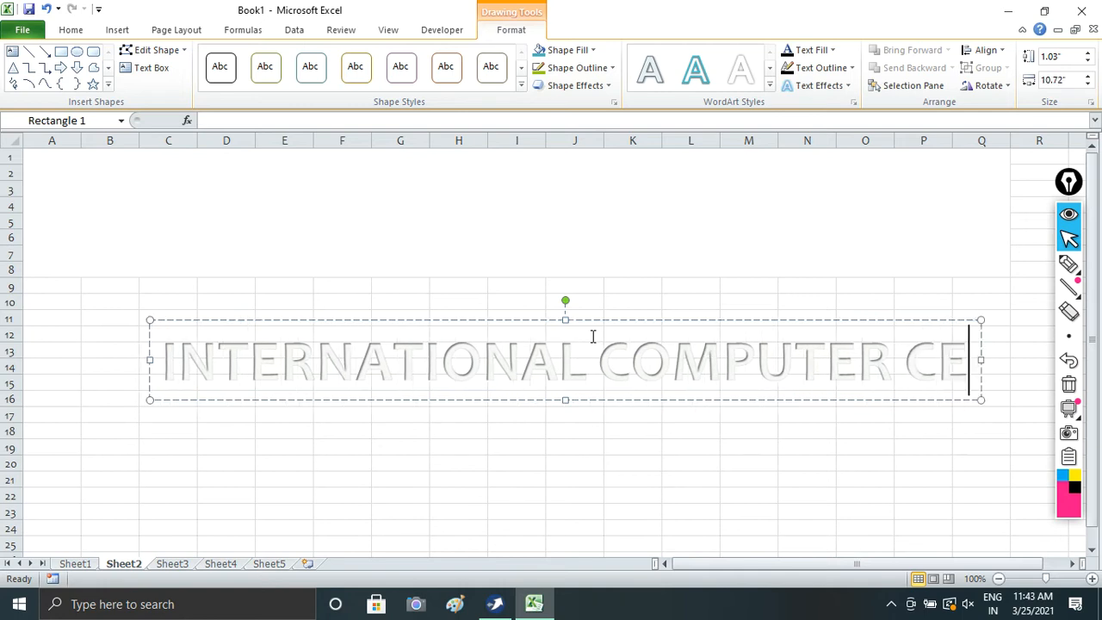
type("NTER")
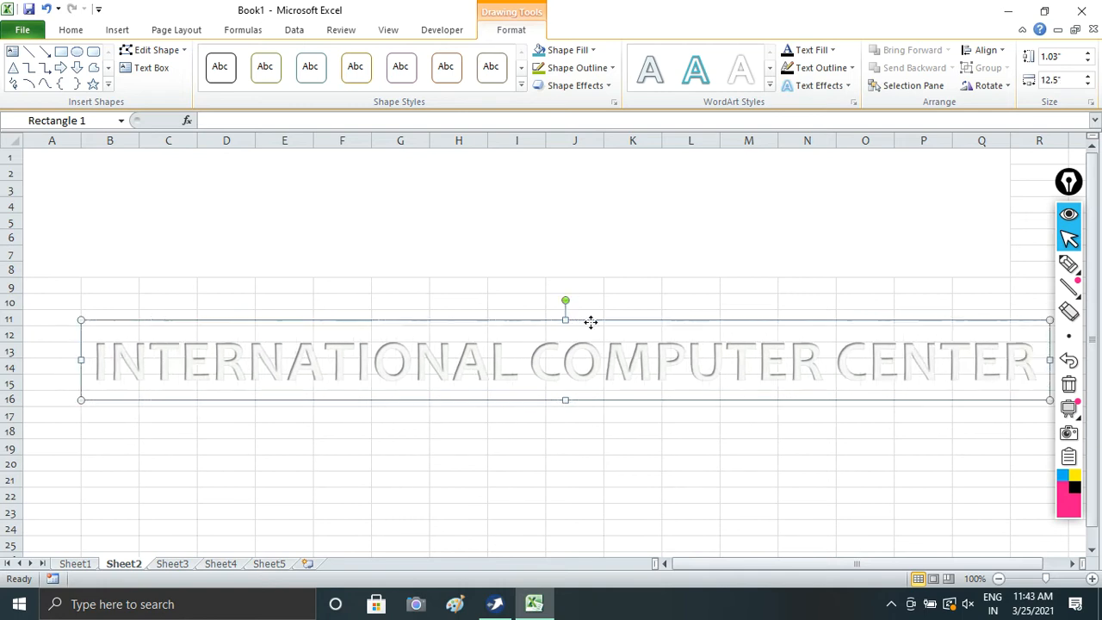
left_click_drag(591, 322, 543, 168)
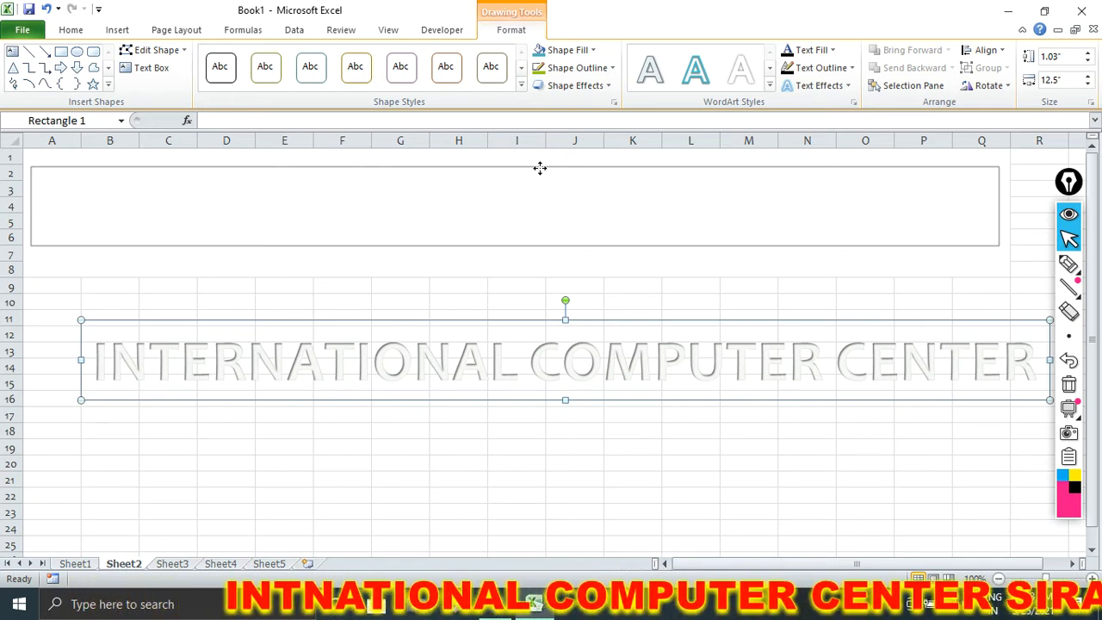
left_click_drag(540, 168, 542, 167)
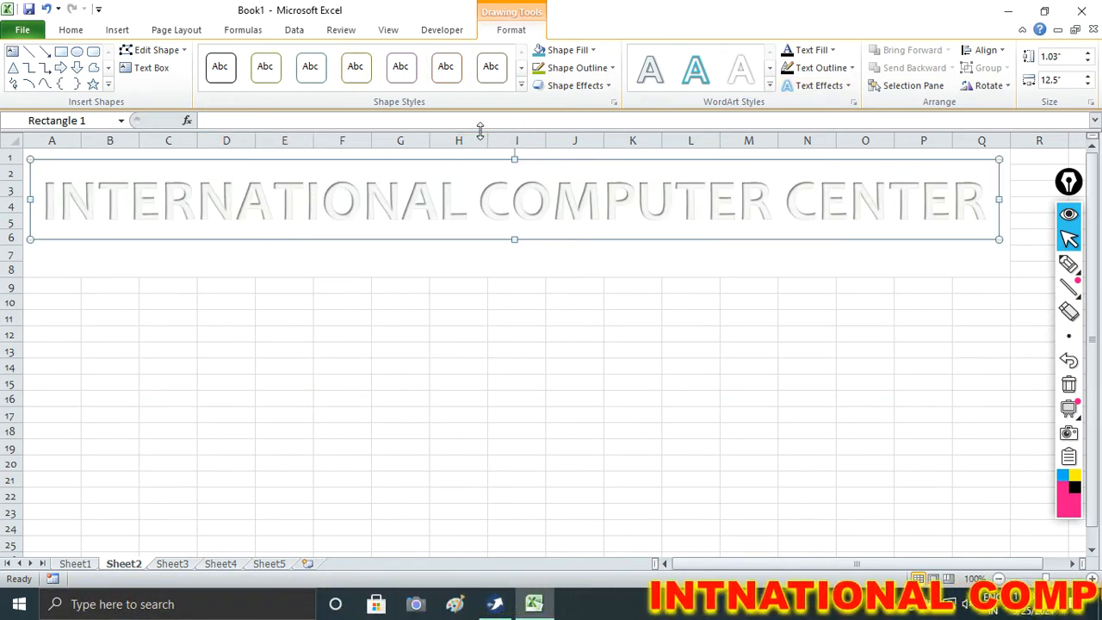
Apply the built-in Composite theme and its Composite color set to the workbook
left_click(168, 29)
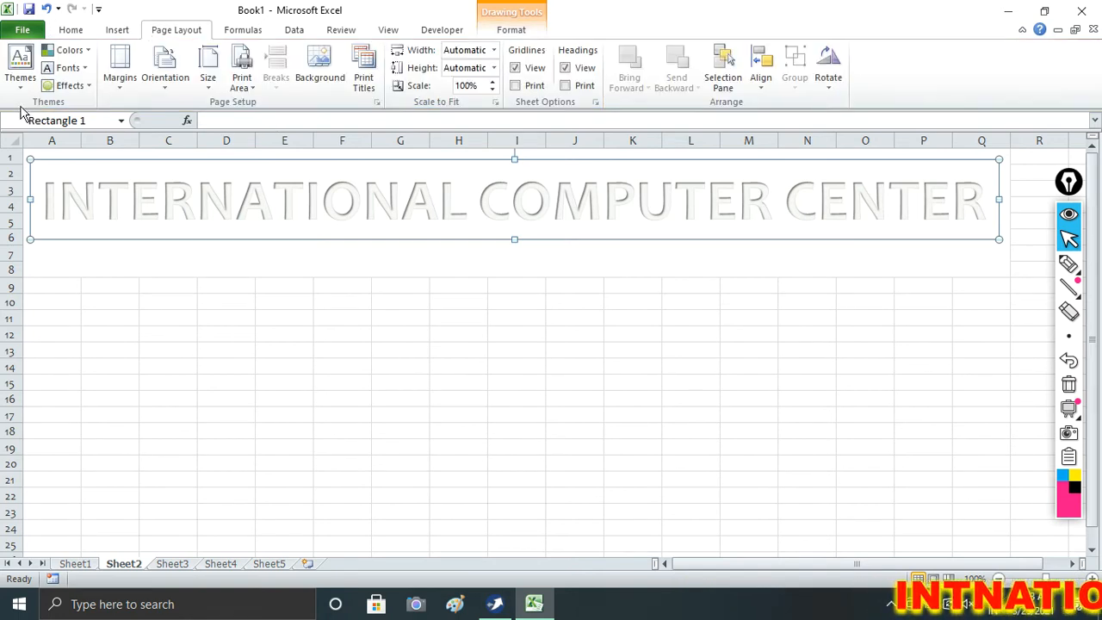
left_click(20, 73)
left_click(150, 239)
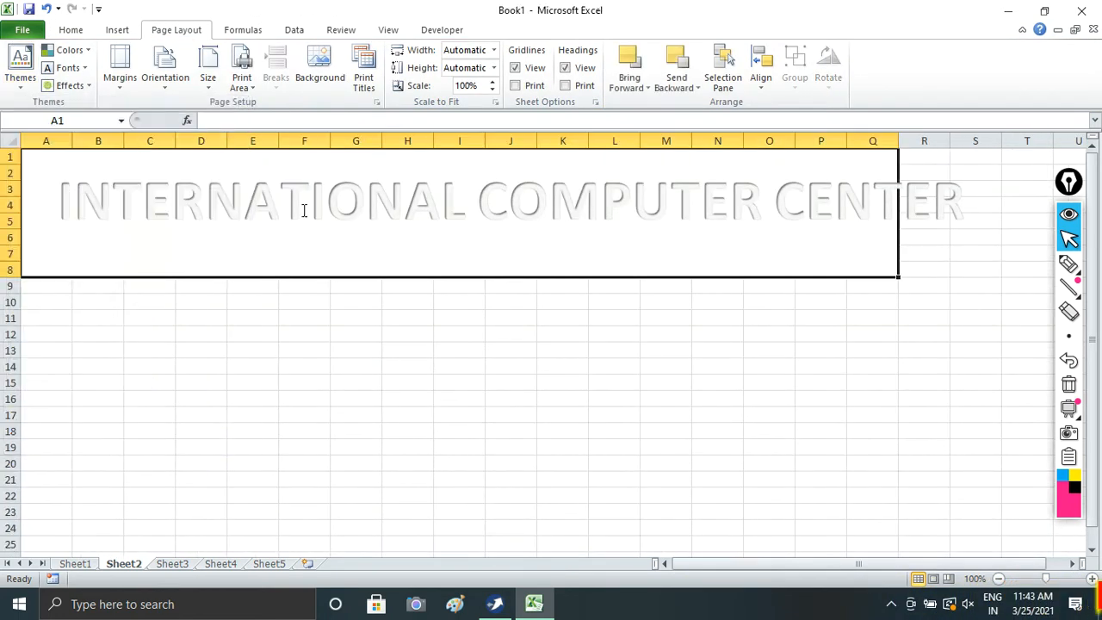
left_click(83, 69)
left_click(77, 50)
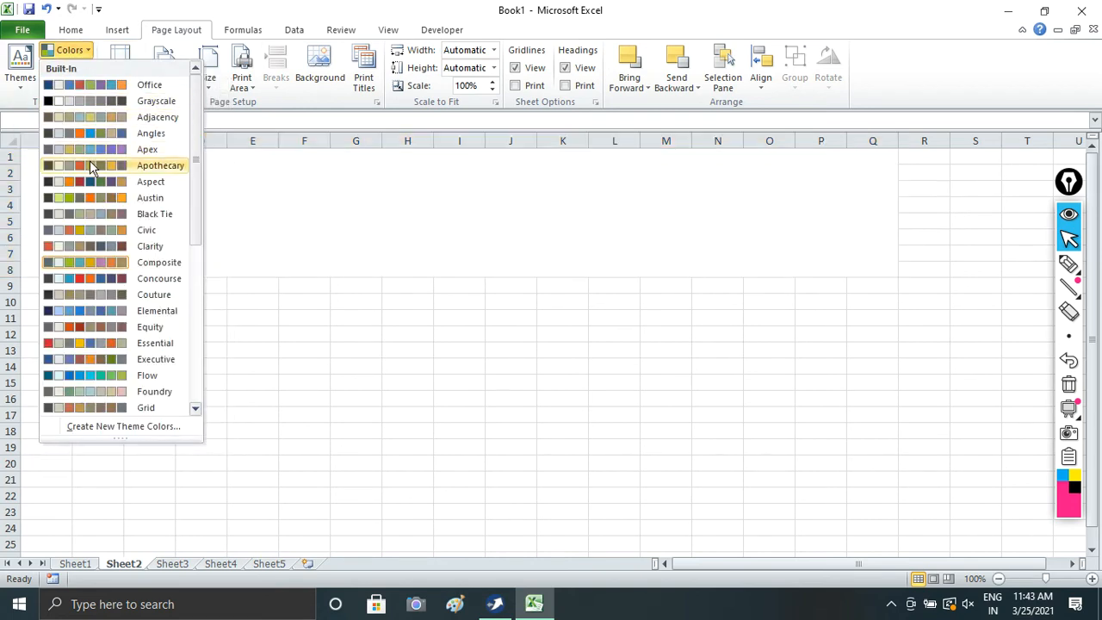
left_click(95, 265)
Restyle the heading WordArt with the green reflected style that applies to all text in the shape
left_click(510, 177)
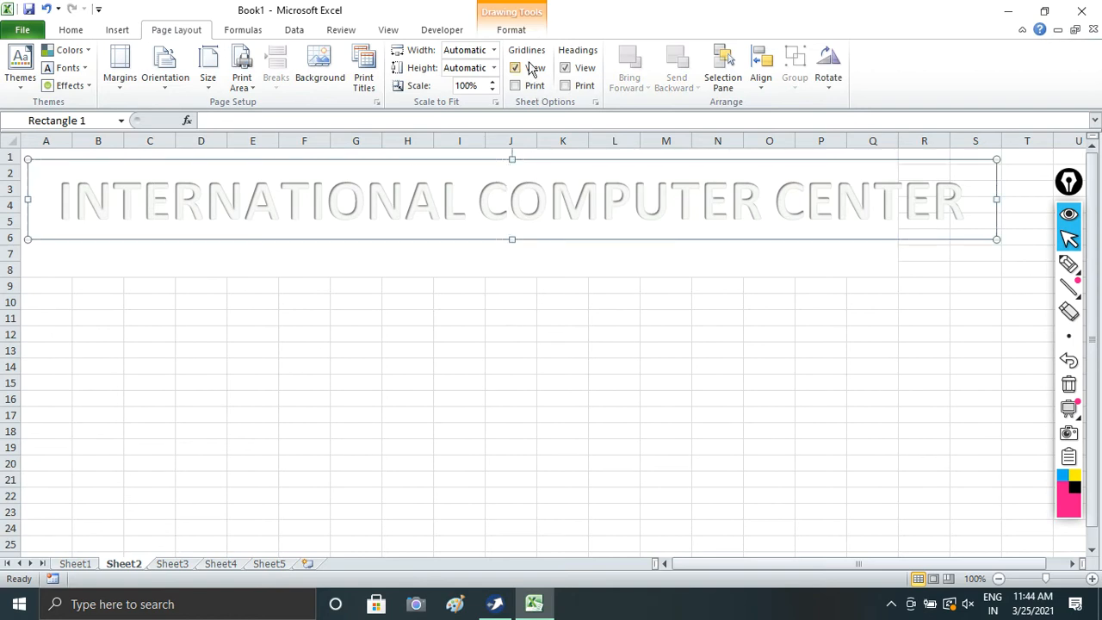
left_click(512, 30)
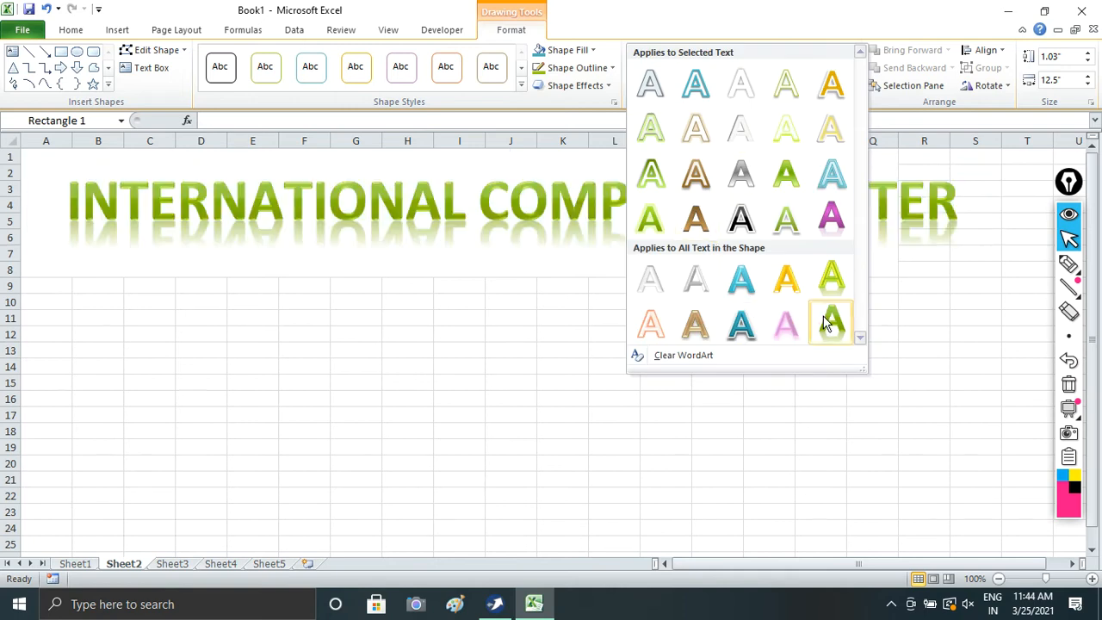
left_click(824, 322)
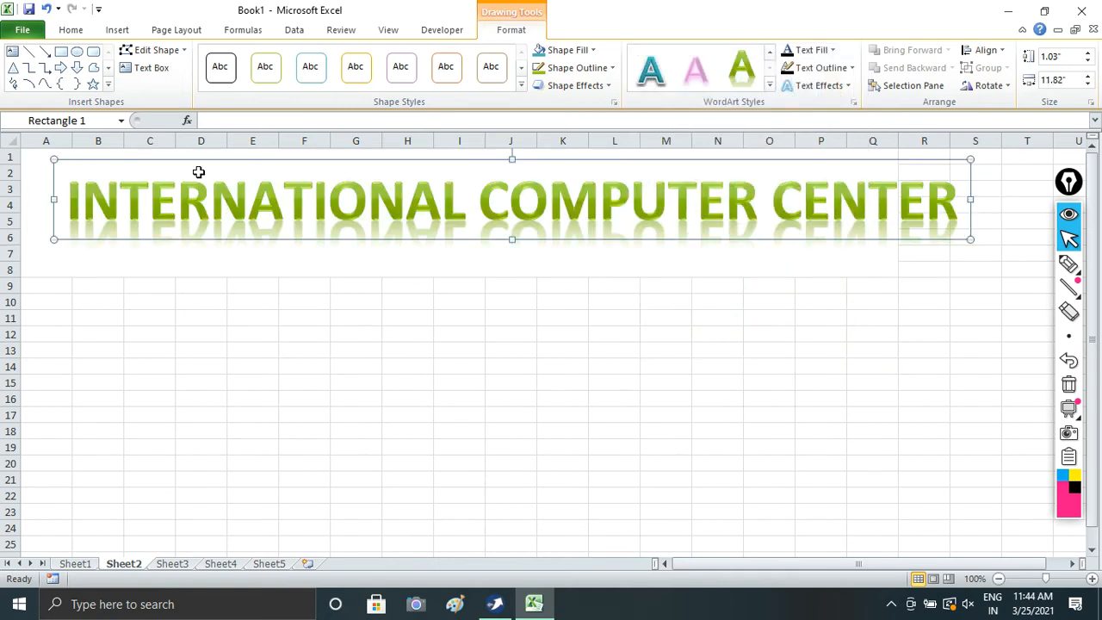
Apply the Concourse theme colors and the Angles theme fonts to the workbook
left_click(167, 31)
left_click(68, 50)
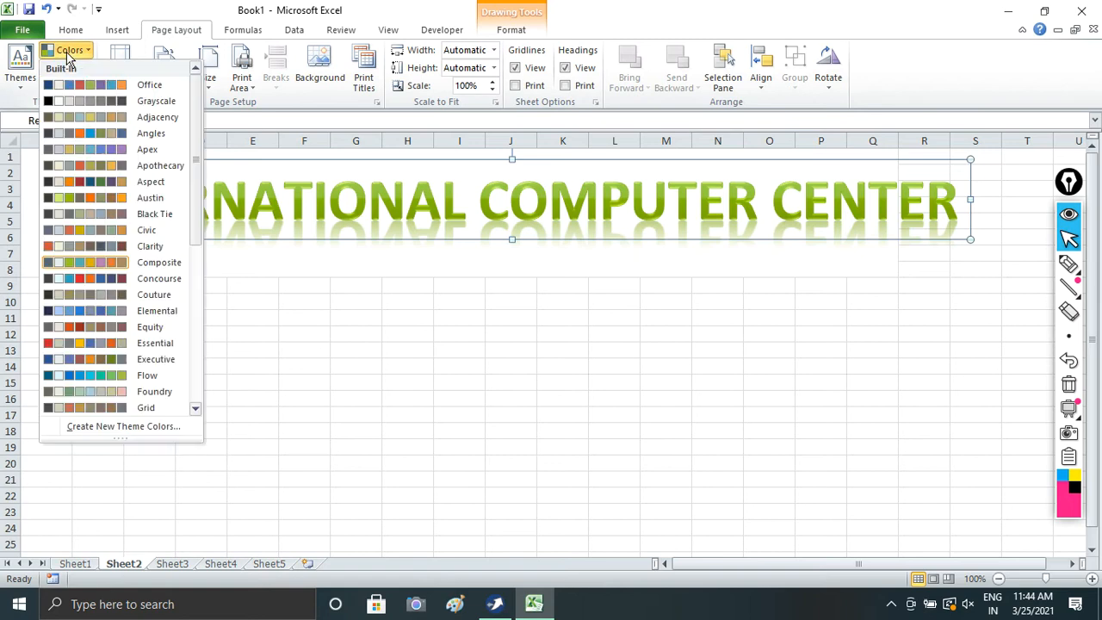
left_click(82, 262)
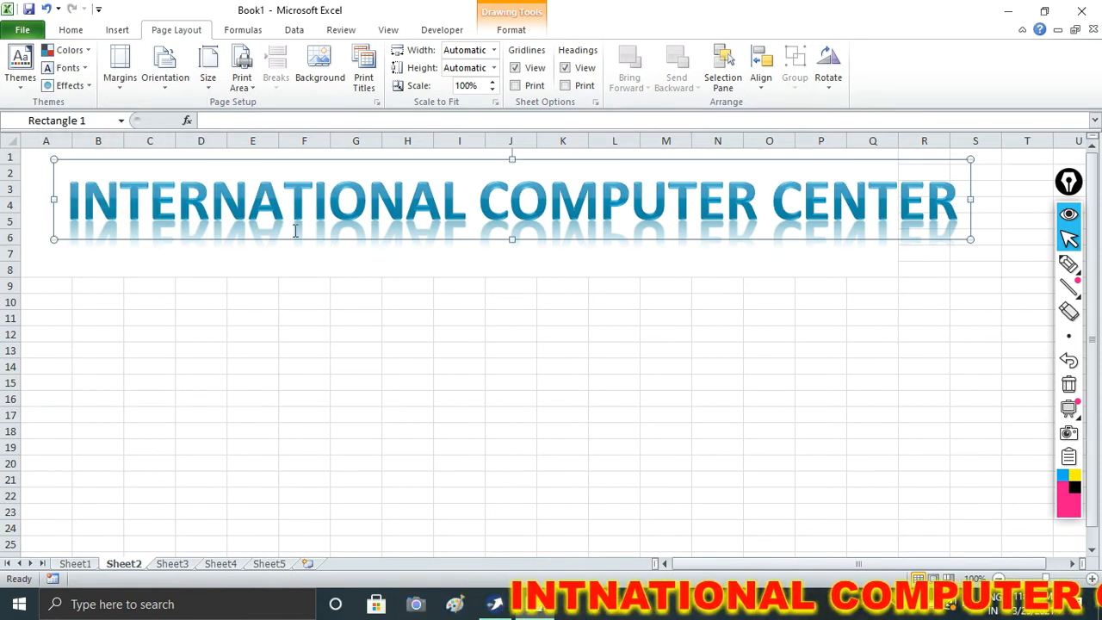
left_click(70, 68)
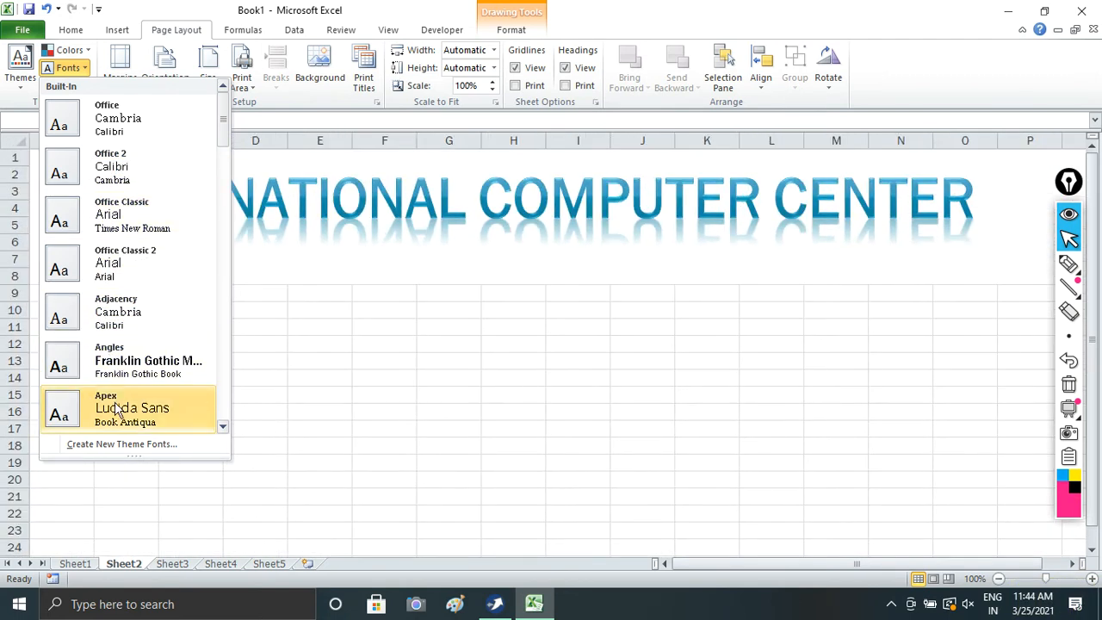
left_click(130, 347)
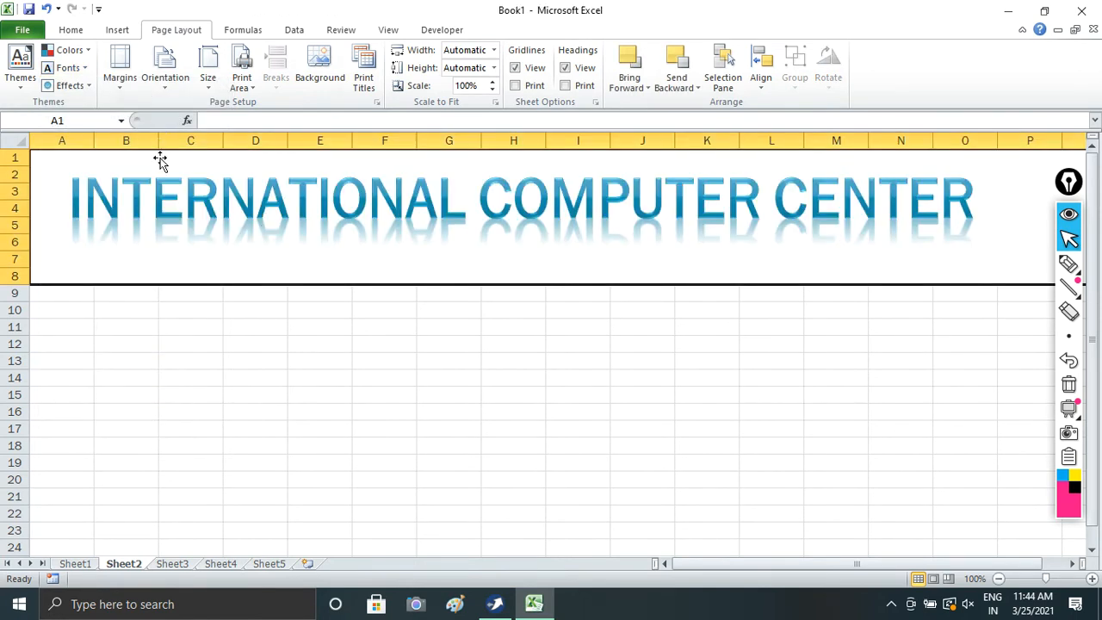
Preview the built-in theme effects on the Sheet2 heading and the Sheet1 rounded rectangle without applying one
left_click(84, 84)
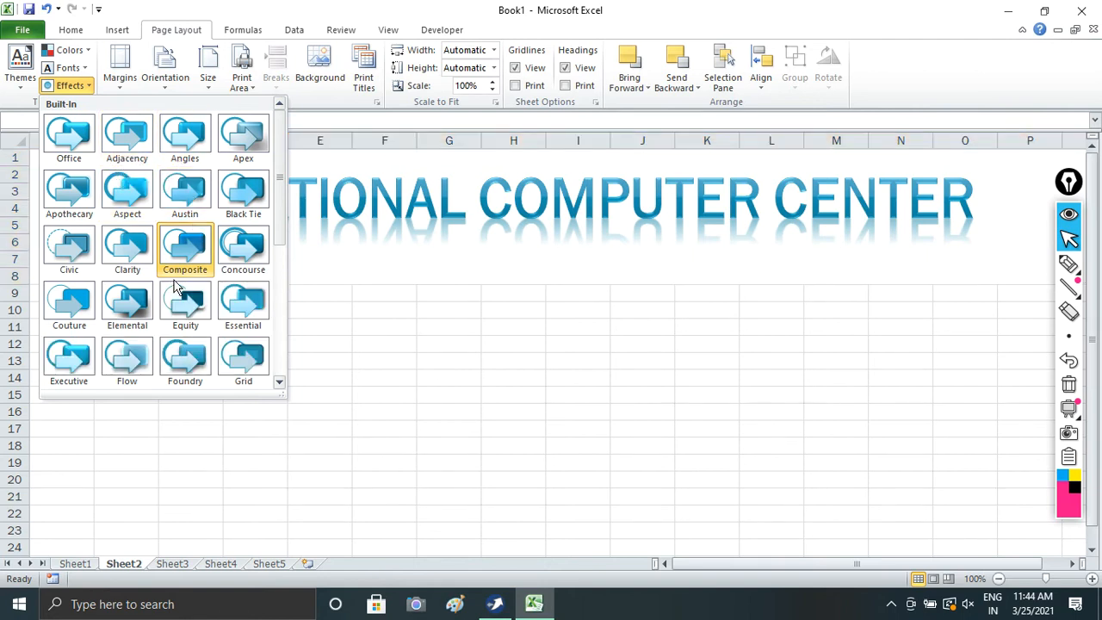
left_click(145, 510)
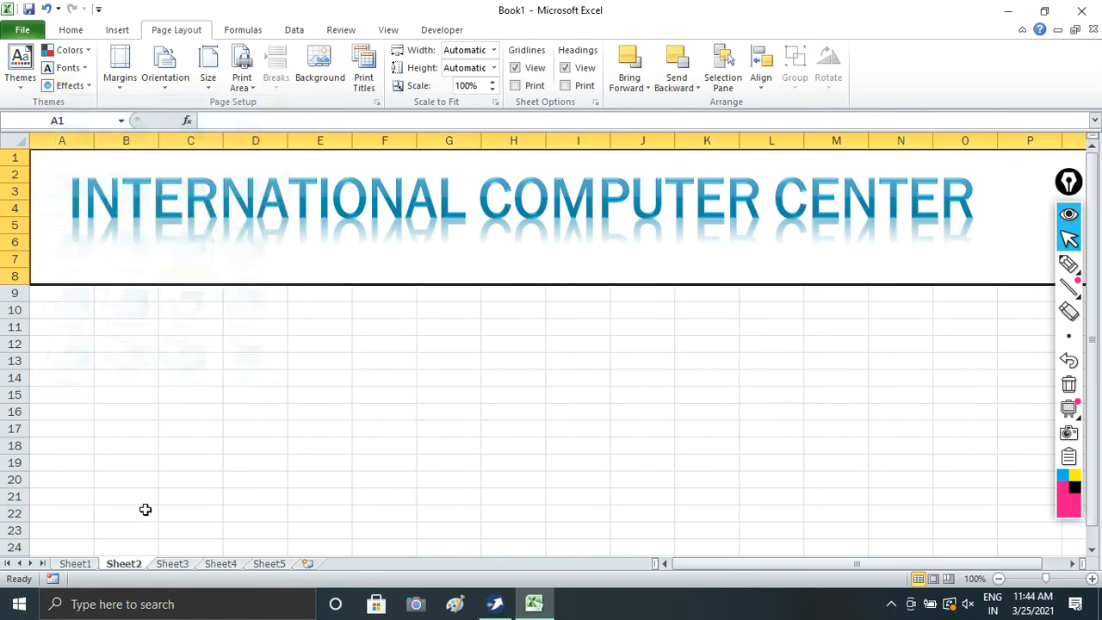
left_click(74, 564)
left_click(72, 85)
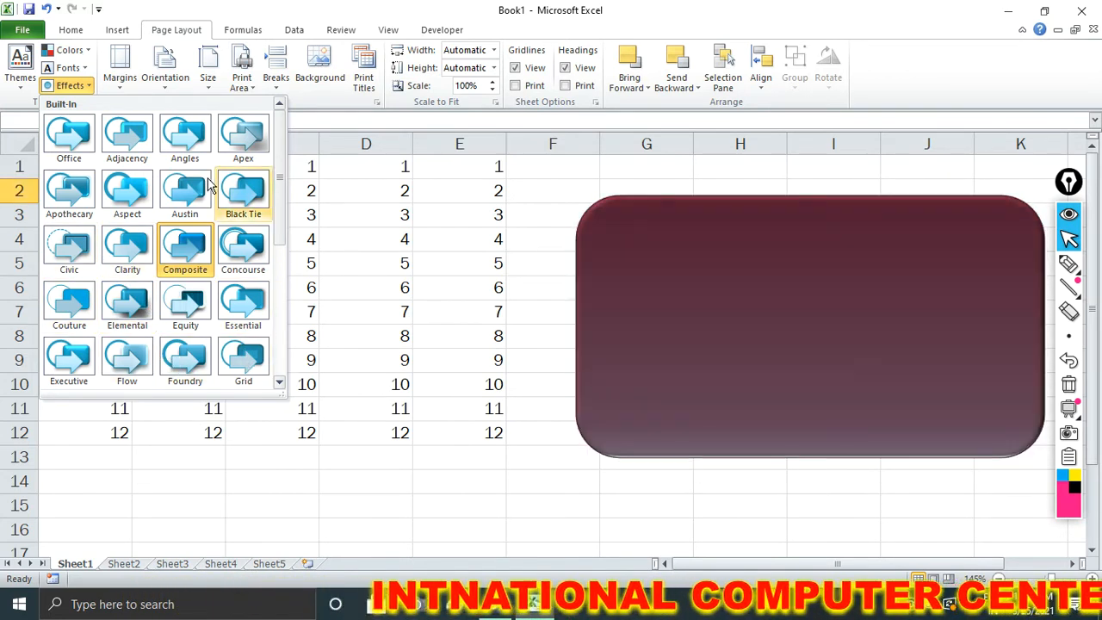
left_click(430, 219)
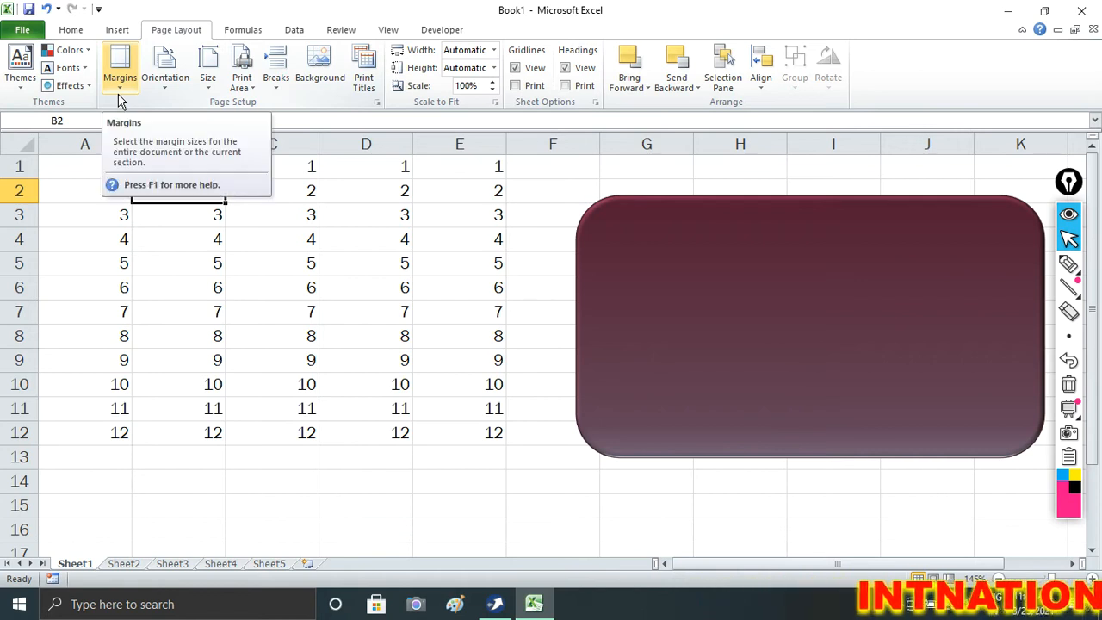
Move the rounded rectangle on Sheet1 closer to the number columns, next to column E
left_click(714, 273)
left_click_drag(714, 273, 650, 269)
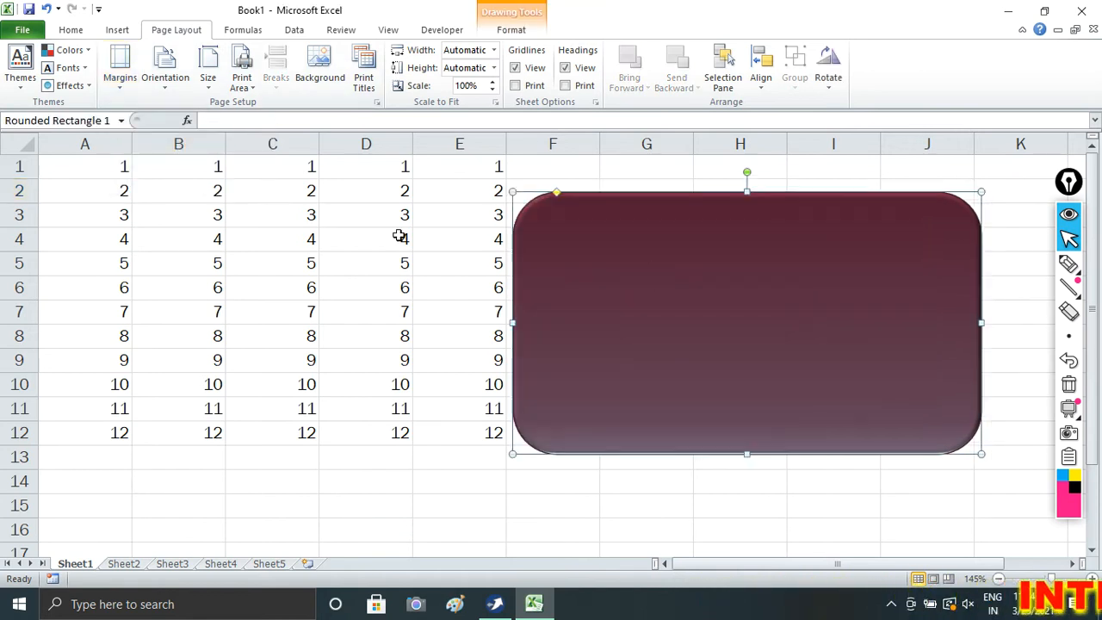
Open the custom margin settings for Sheet1 and shift the Page Setup dialog slightly aside
left_click(128, 93)
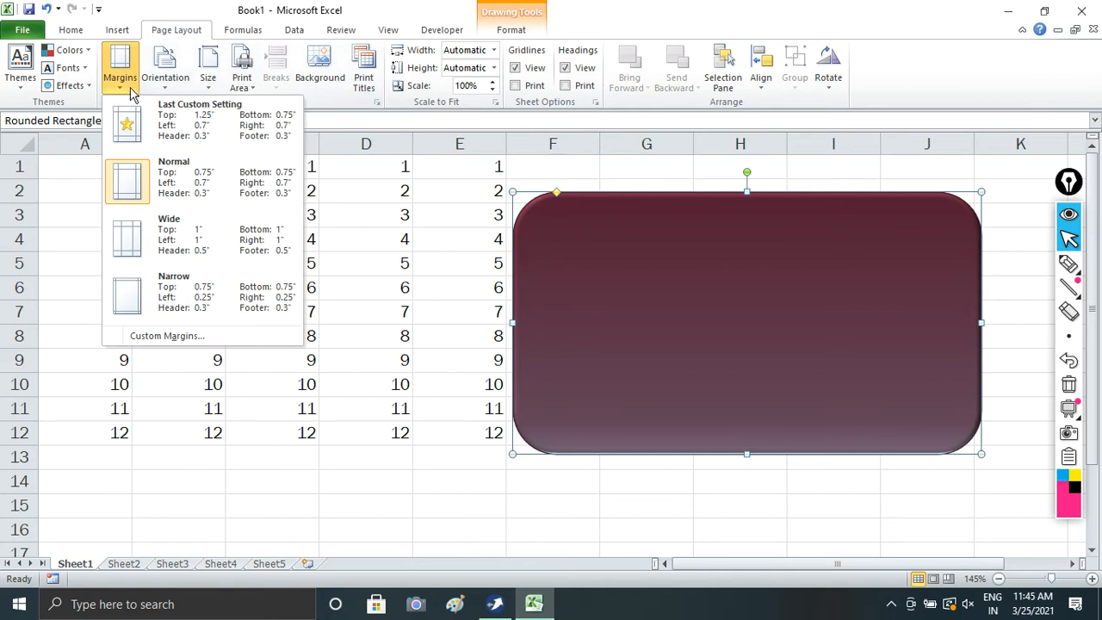
left_click(175, 340)
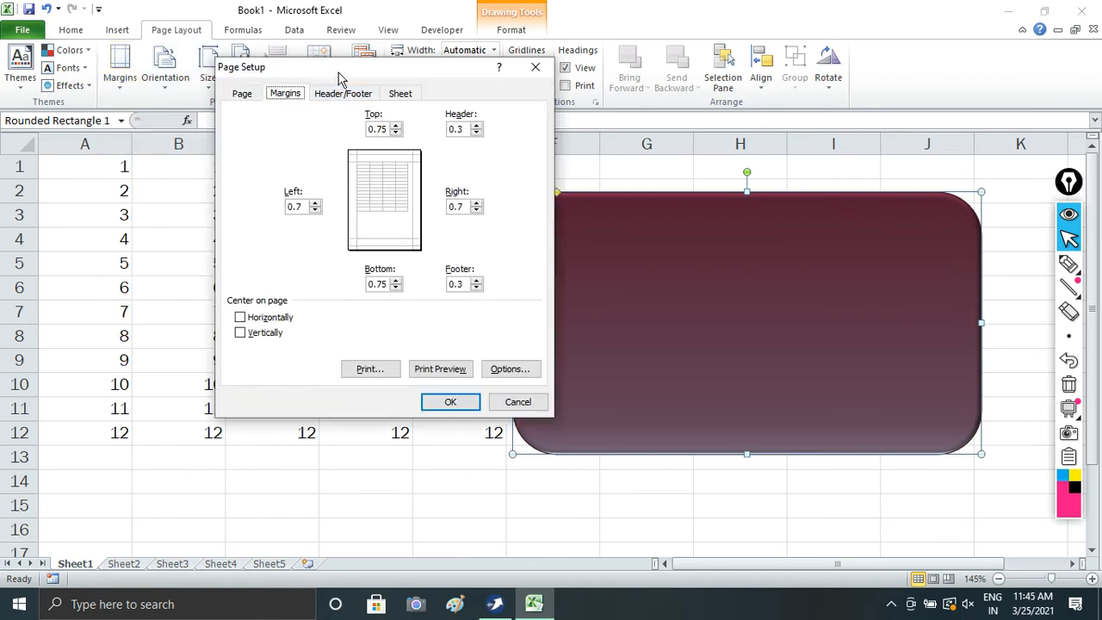
left_click_drag(339, 77, 290, 75)
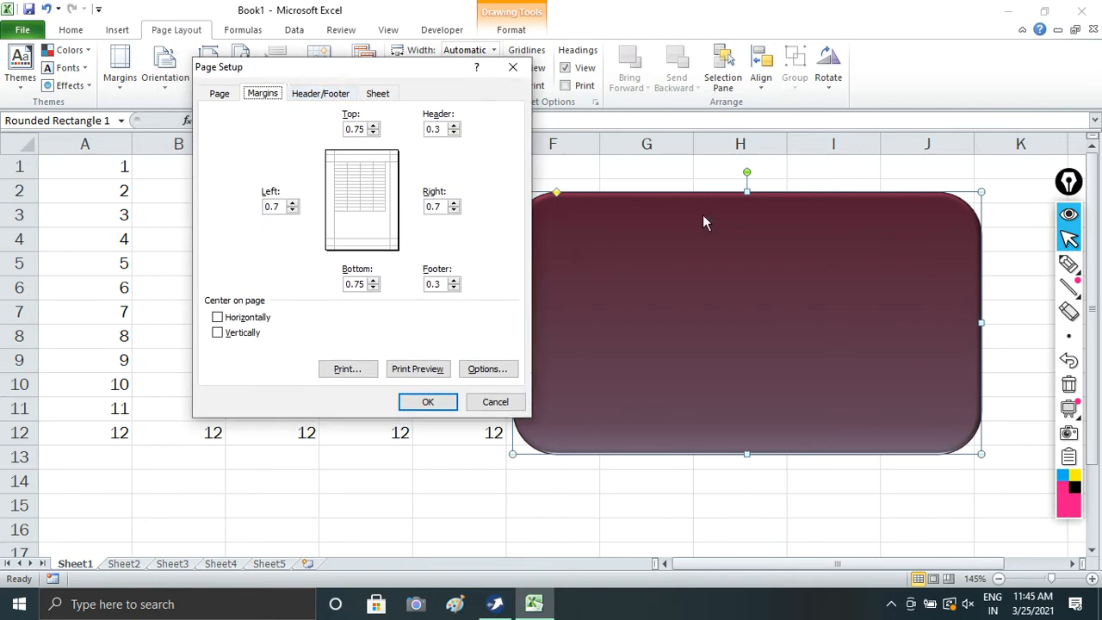
Circle the Top, Bottom, Right and Left margin values in Page Setup with the pink on-screen annotation pen
left_click(1072, 267)
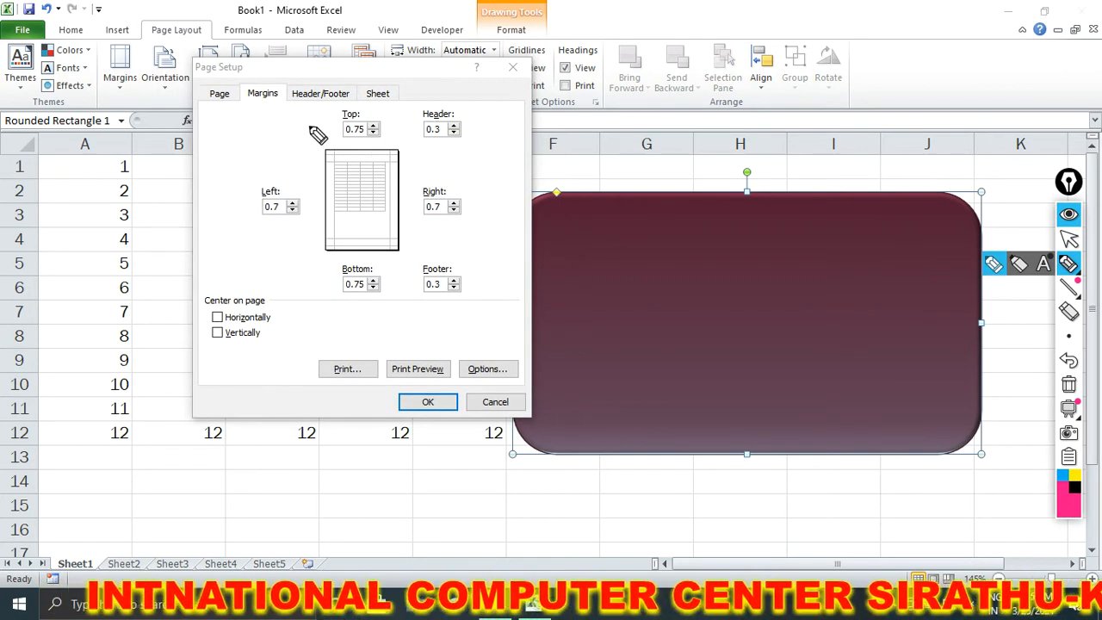
mouse_move(311, 128)
left_mouse_down()
mouse_move(402, 148)
mouse_move(364, 111)
mouse_move(310, 130)
left_mouse_up()
mouse_move(380, 254)
left_mouse_down()
mouse_move(363, 248)
mouse_move(317, 302)
mouse_move(365, 273)
left_mouse_up()
mouse_move(464, 190)
left_mouse_down()
mouse_move(414, 171)
mouse_move(469, 166)
left_mouse_up()
mouse_move(317, 183)
left_mouse_down()
mouse_move(258, 246)
mouse_move(323, 221)
left_mouse_up()
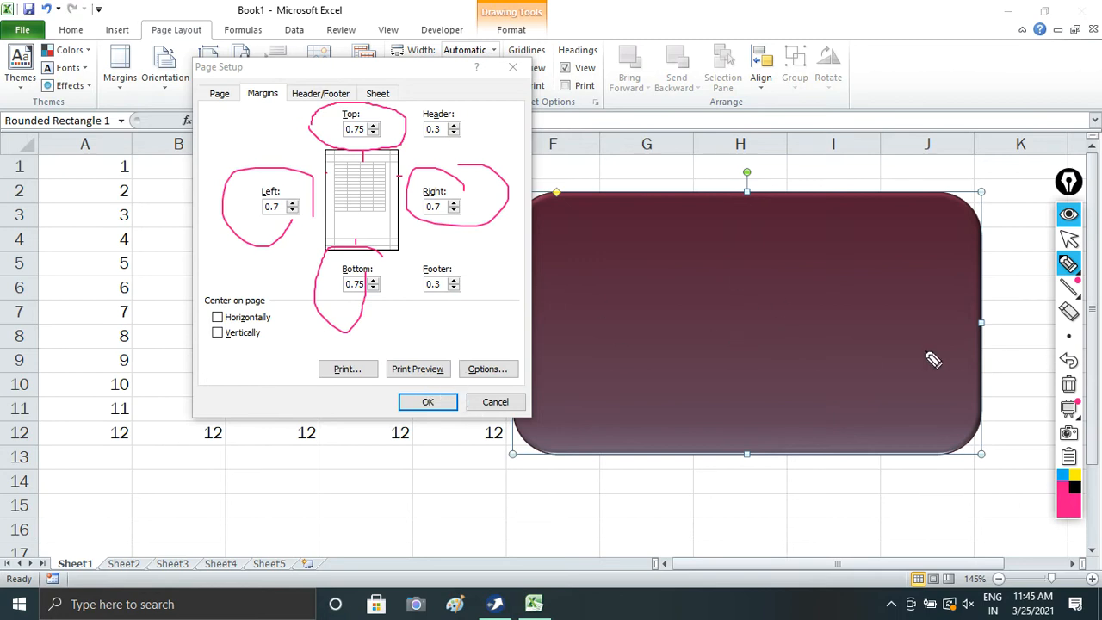
Clear the pen marks from Page Setup and check the print preview of Sheet1 with its current margins
left_click(1081, 390)
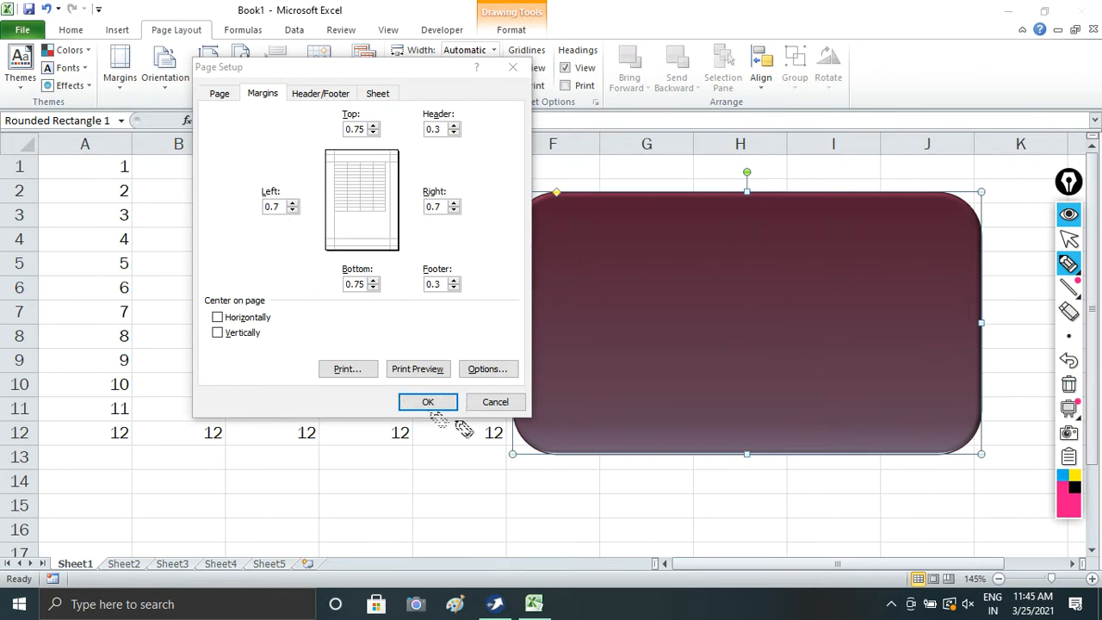
left_click(366, 131)
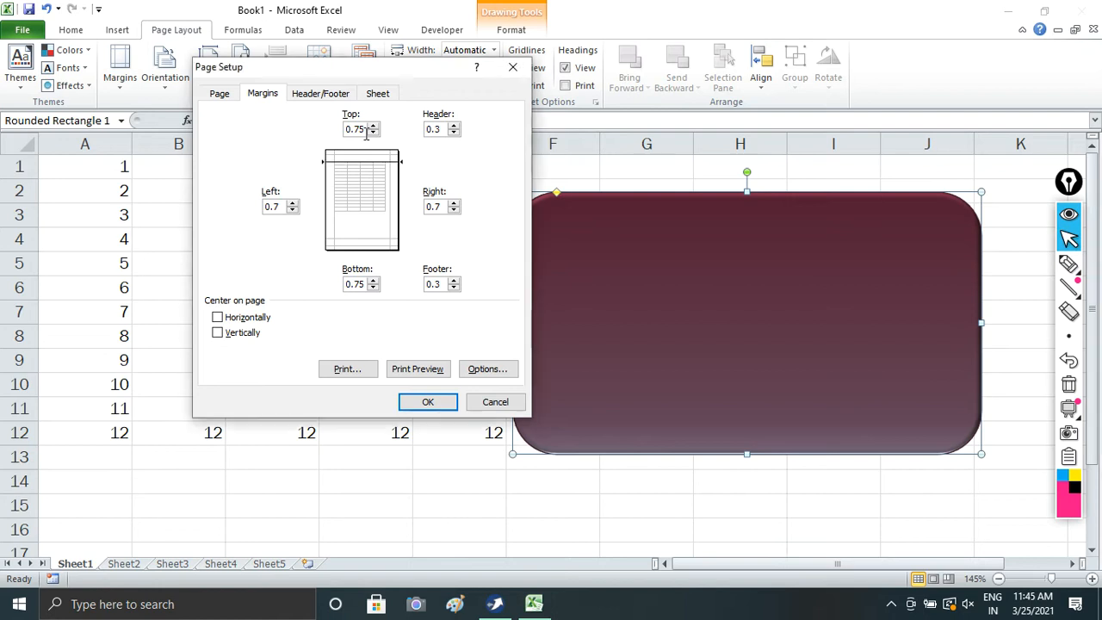
left_click(413, 370)
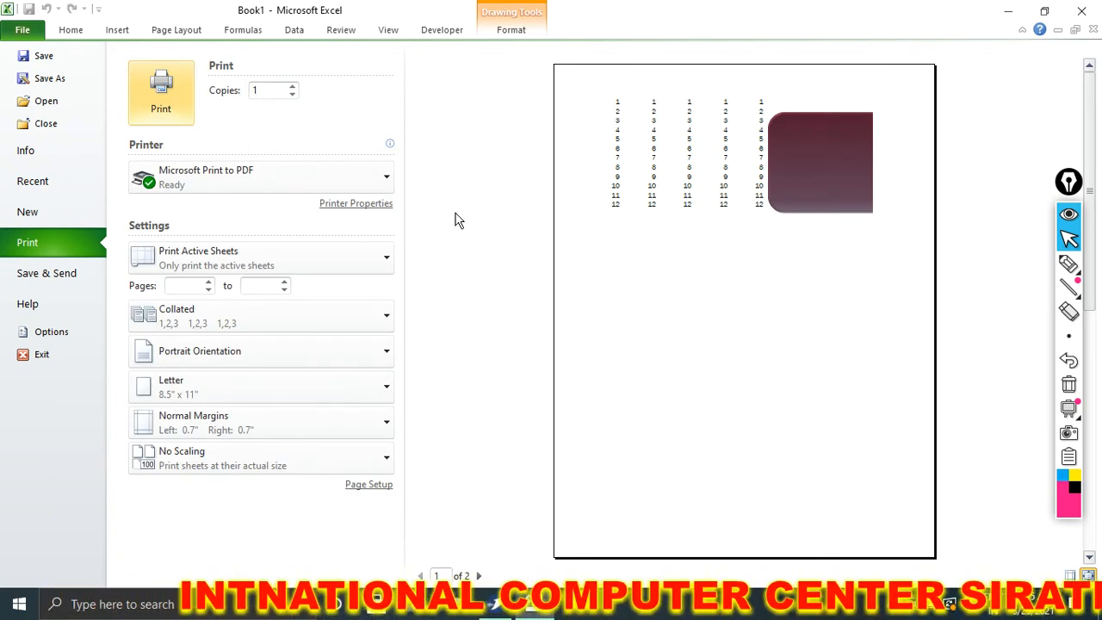
key("Escape")
Set custom Top, Bottom, Left and Right margins of 1" for Sheet1 and check them in the print preview
left_click(119, 69)
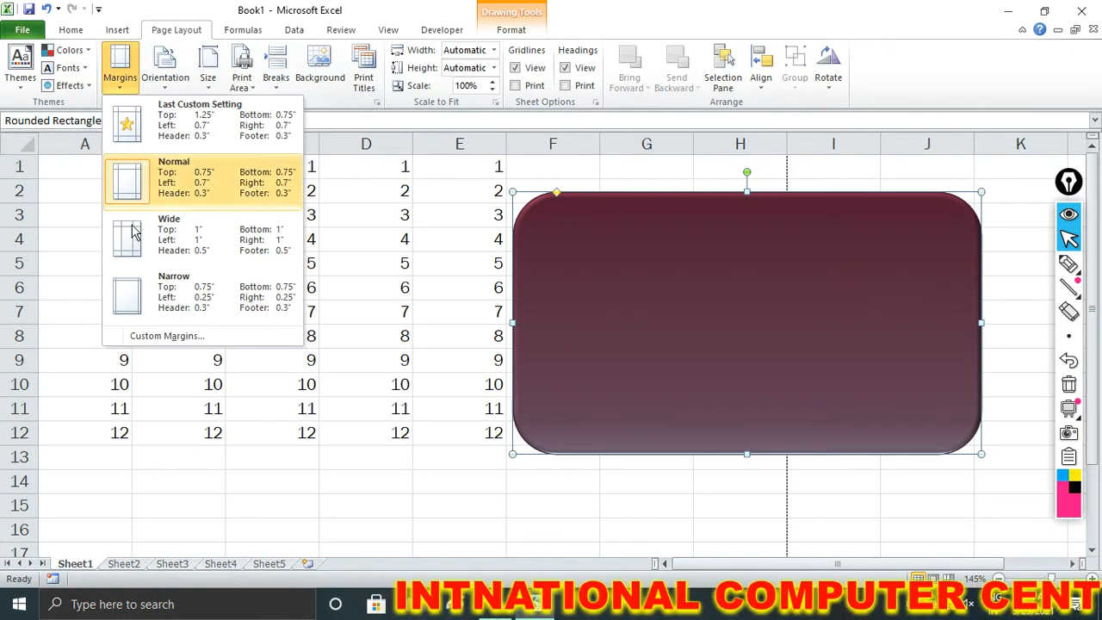
left_click(144, 338)
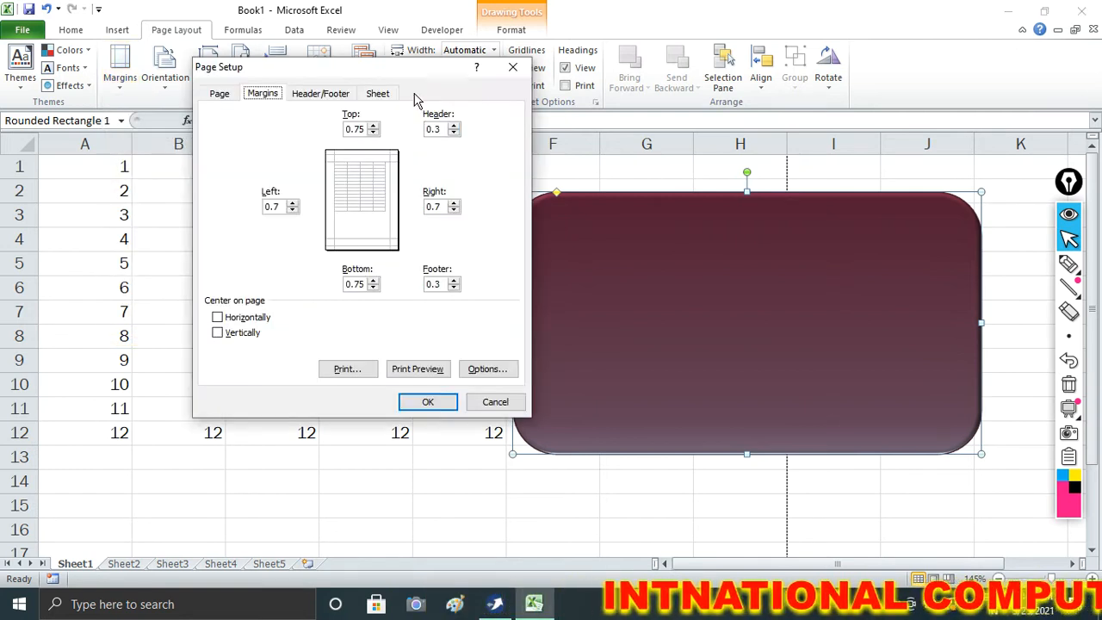
left_click_drag(401, 75, 466, 139)
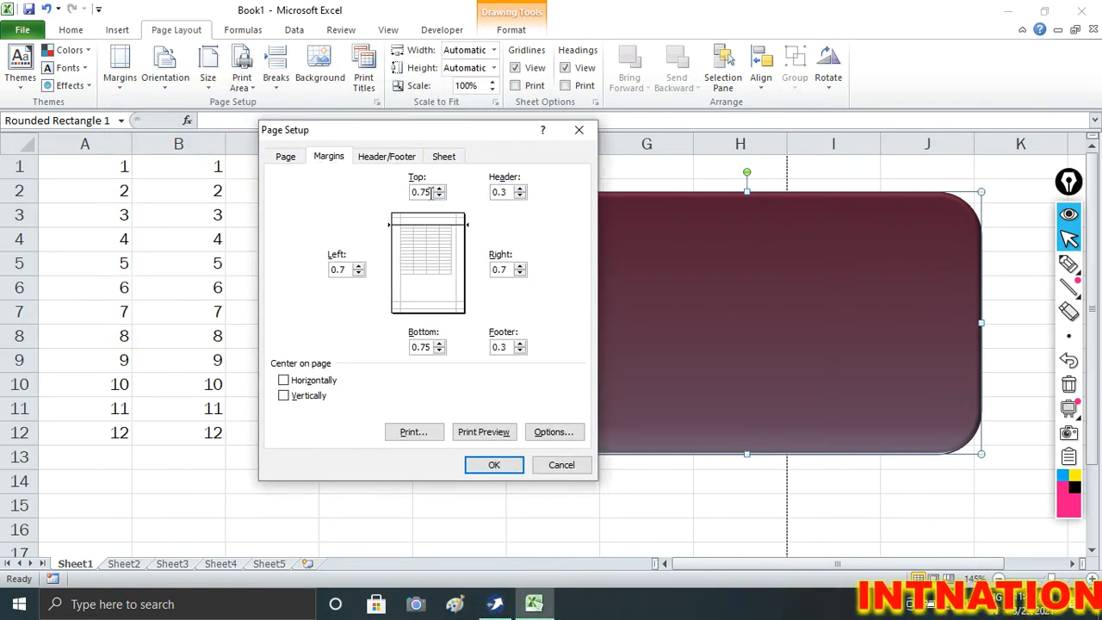
left_click_drag(430, 192, 392, 198)
type("1")
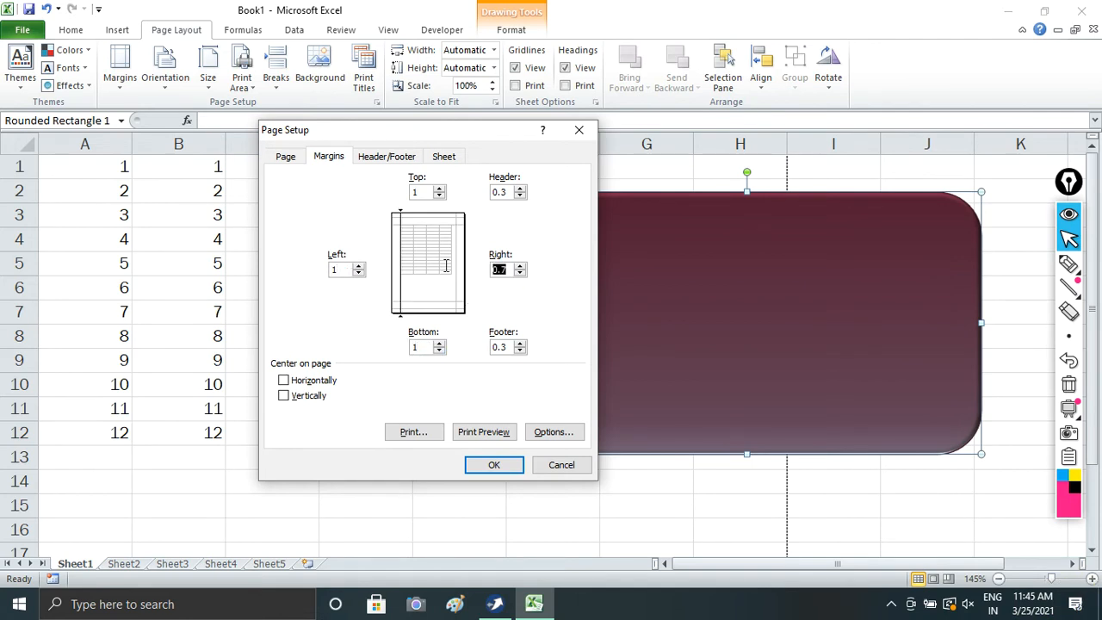
left_click(484, 432)
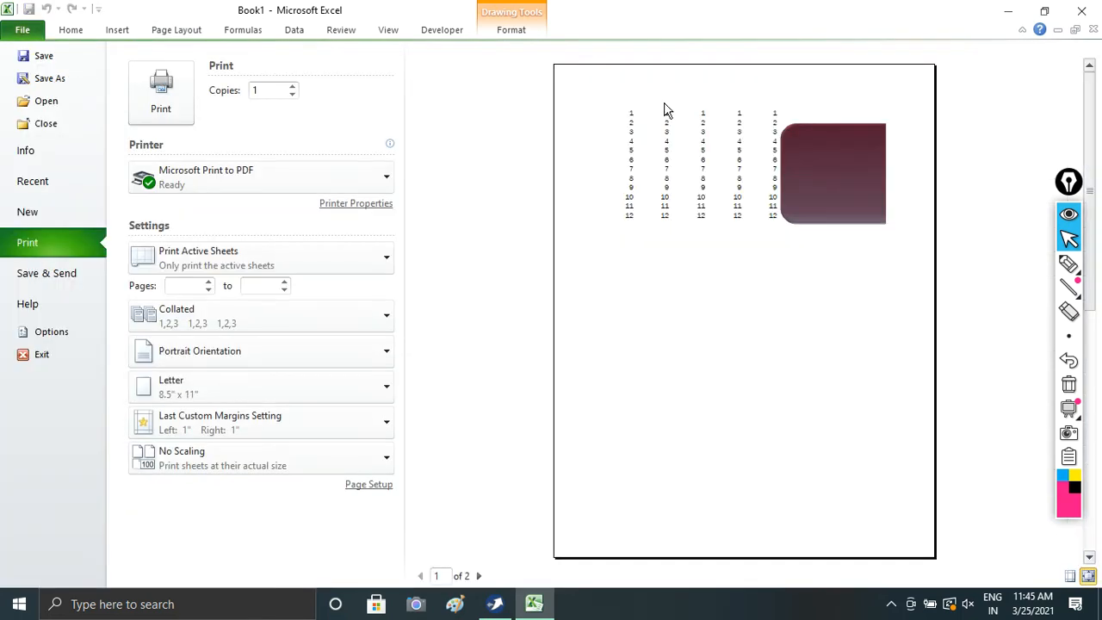
key("Escape")
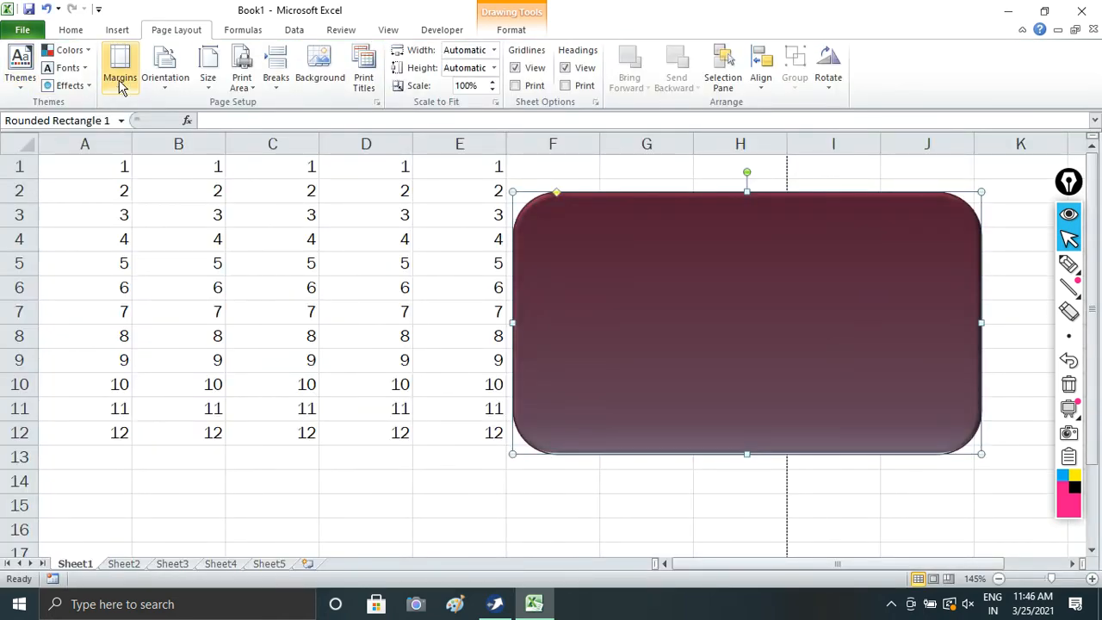
Change Sheet1's custom Top margin to 2" and check the printed page in the print preview
left_click(121, 86)
left_click(140, 335)
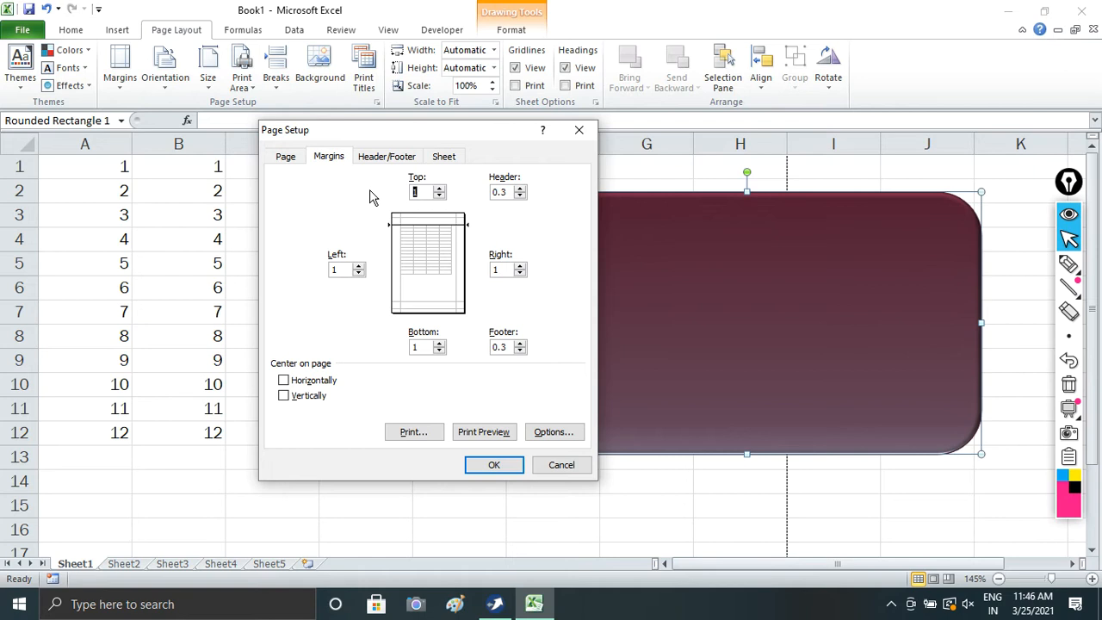
left_click(473, 466)
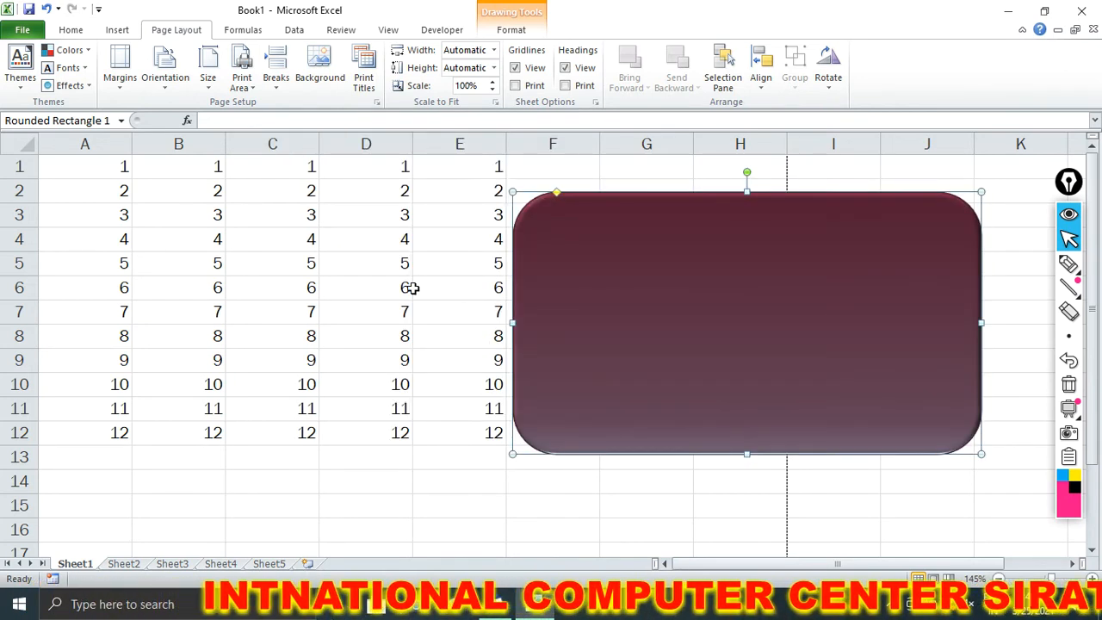
key("ctrl+p")
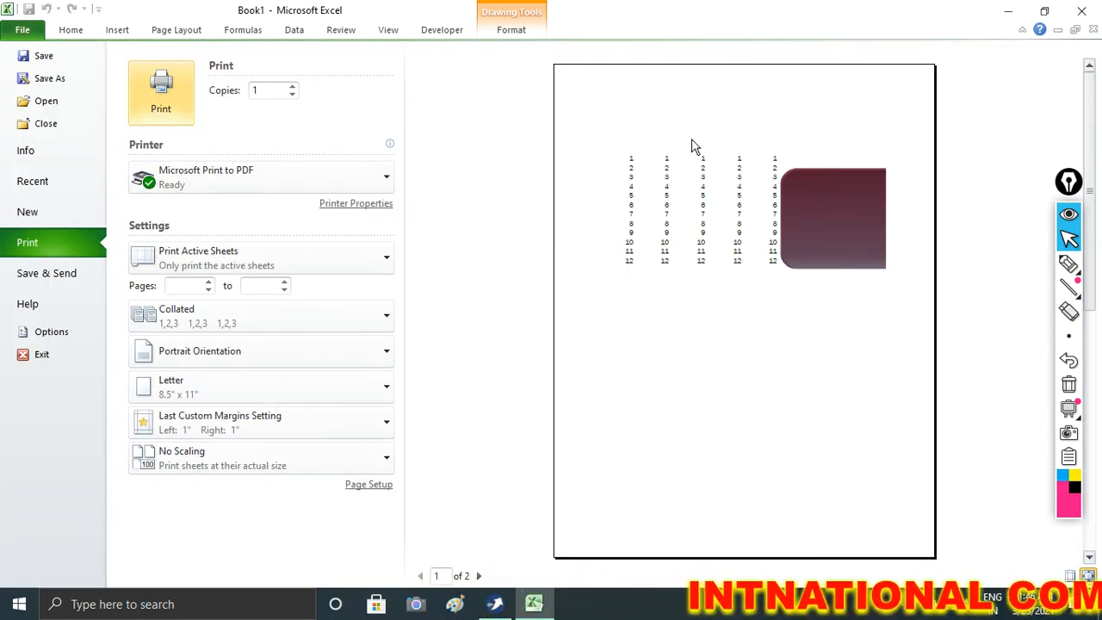
key("Escape")
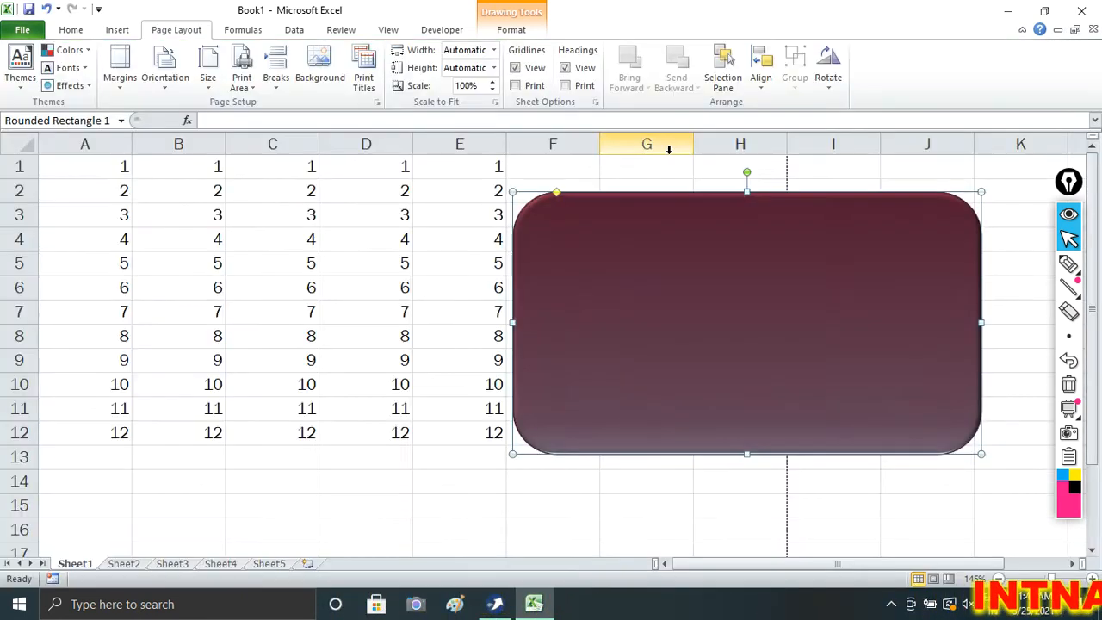
Reopen the custom margin settings for Sheet1 and shift the Page Setup dialog slightly upward
left_click(142, 212)
left_click(120, 73)
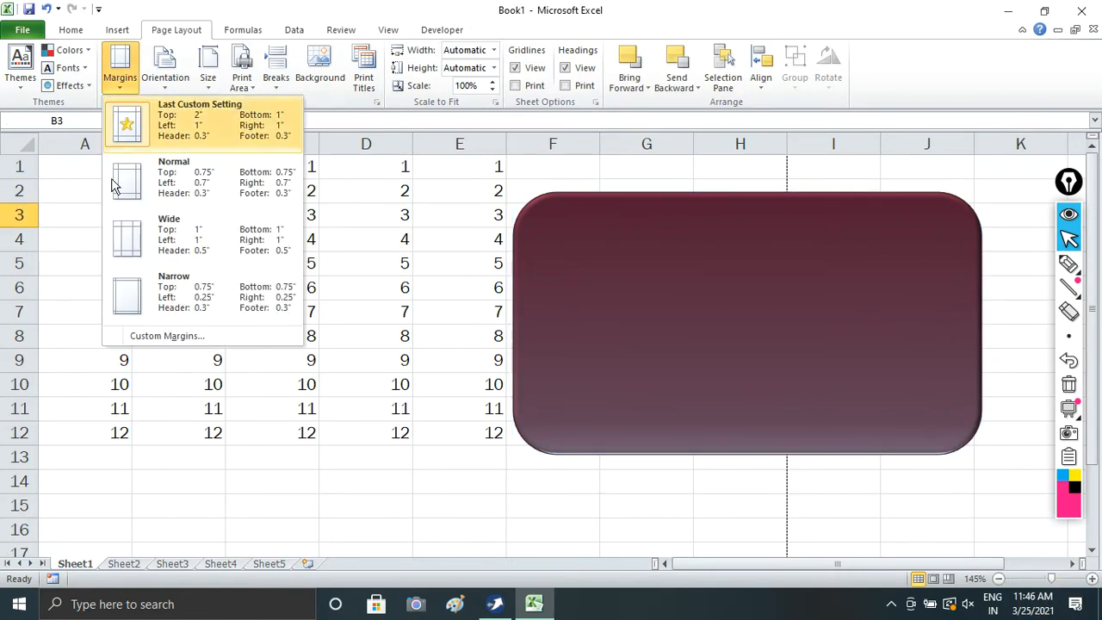
left_click(155, 335)
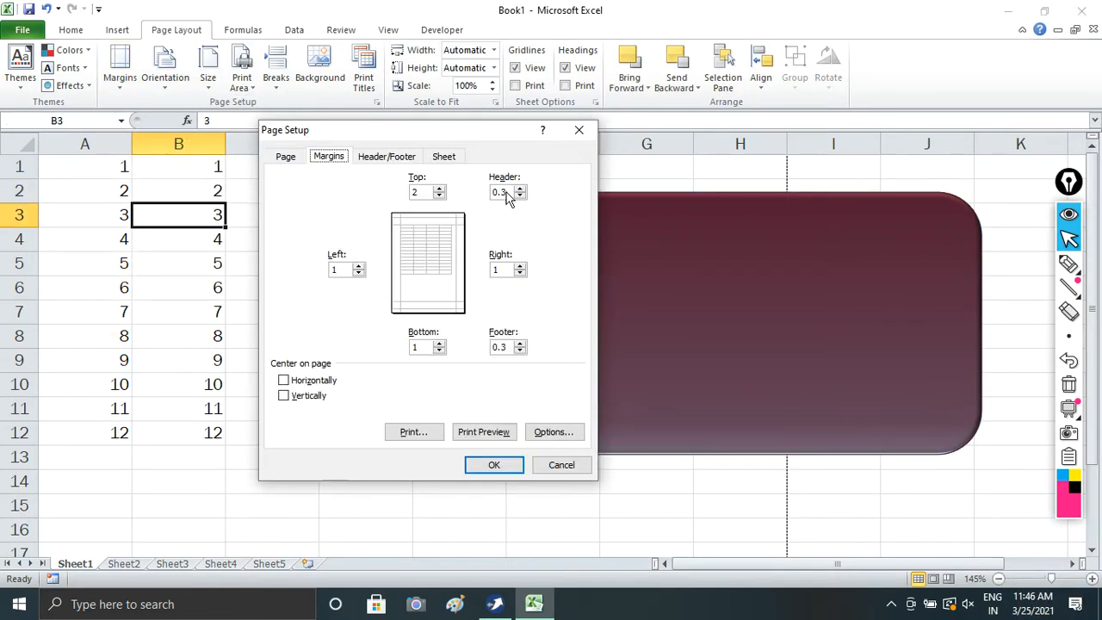
left_click_drag(430, 138, 437, 125)
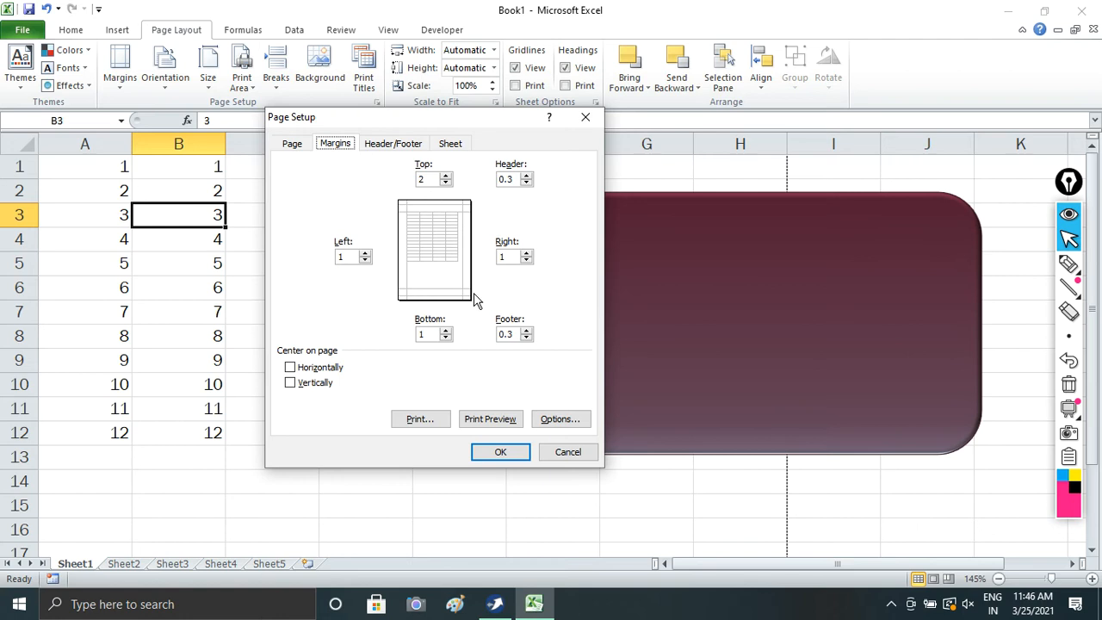
Mark the Header, Footer and Center on page settings with the pink annotation pen, clear the marks and close Page Setup
left_click(1069, 265)
left_click_drag(487, 182, 493, 196)
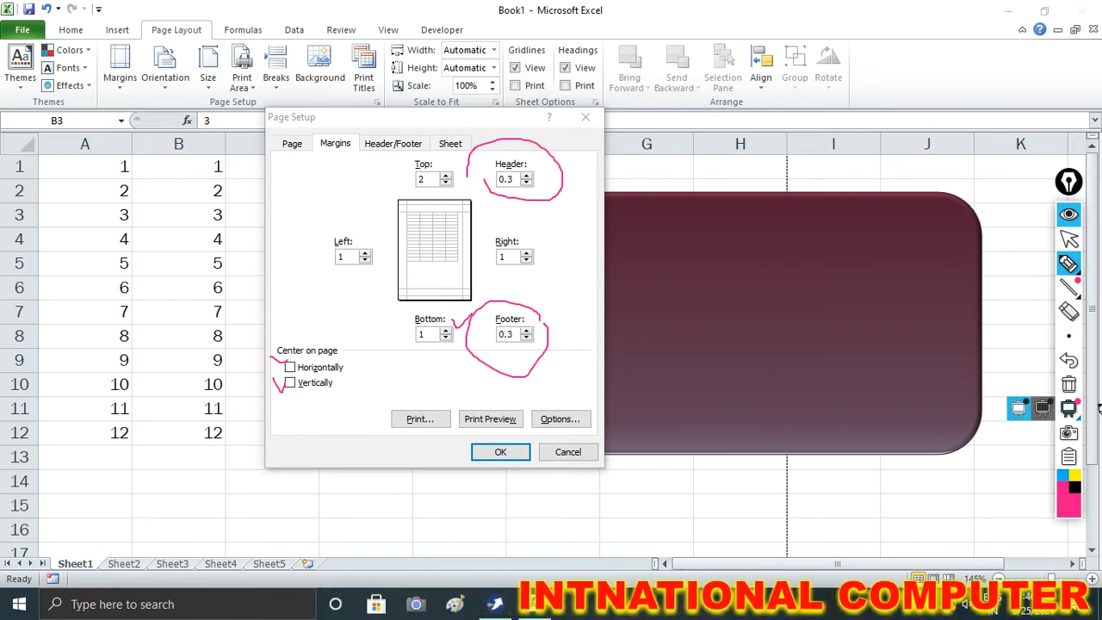
left_click(1070, 386)
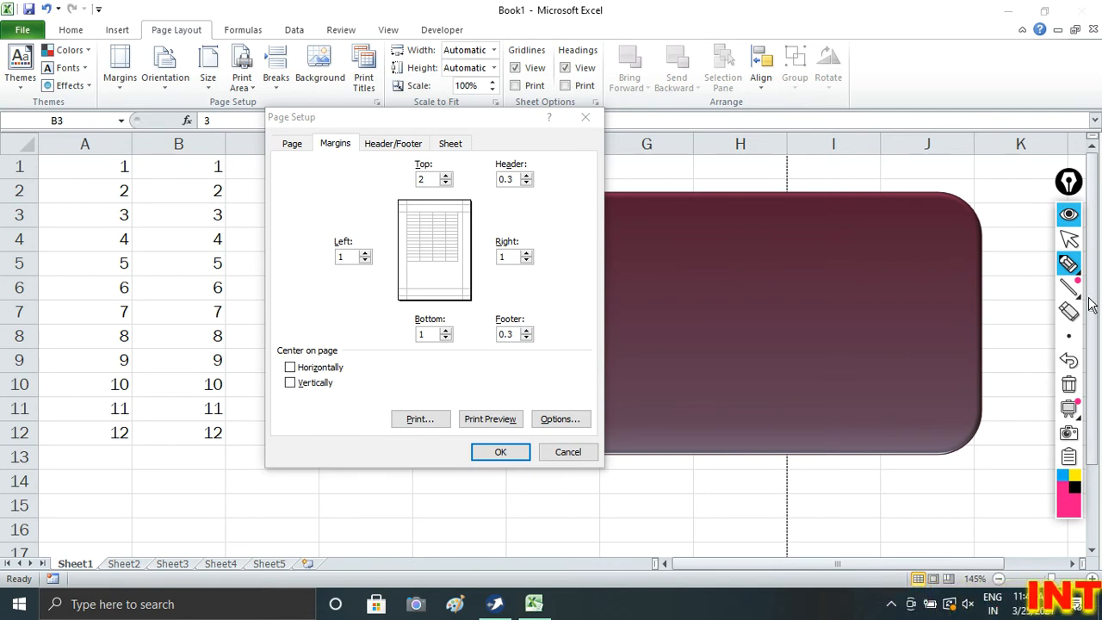
left_click(506, 457)
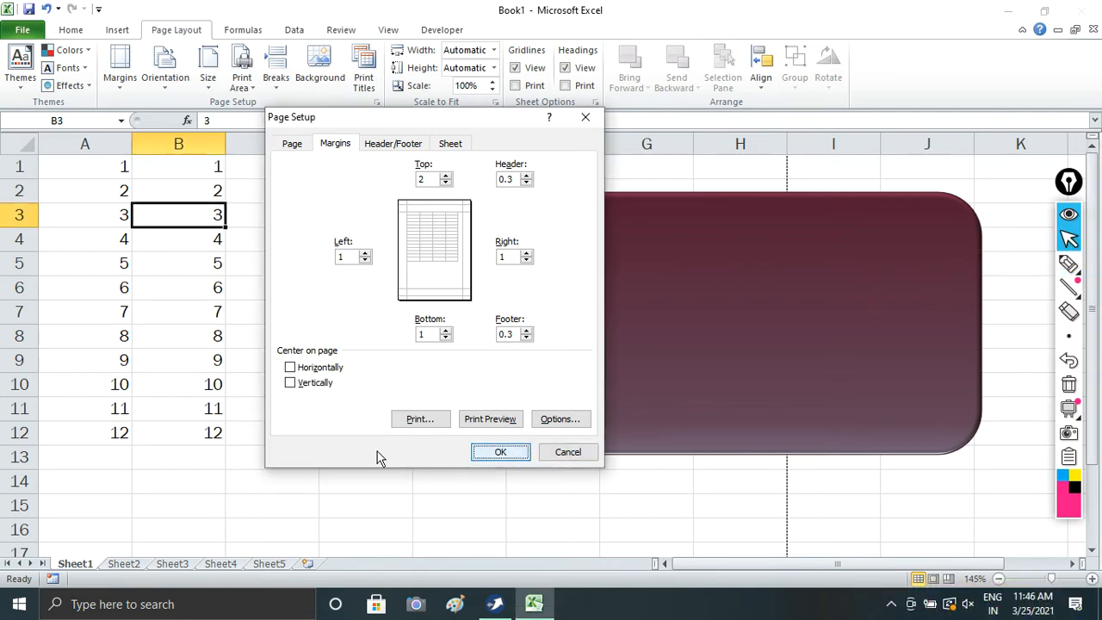
left_click(487, 452)
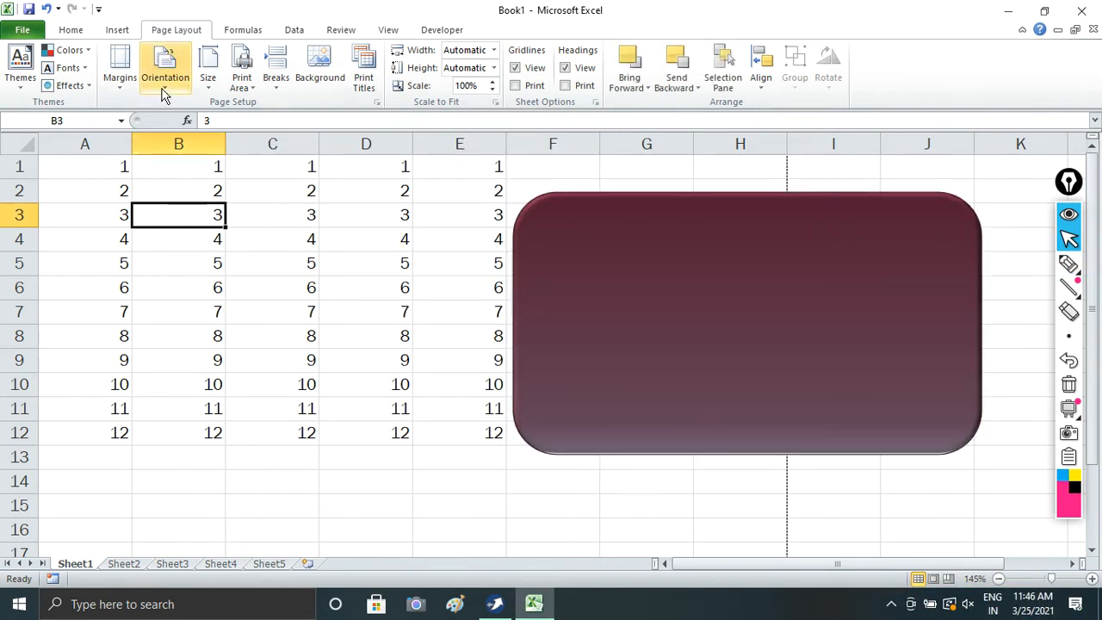
Choose Portrait orientation for Sheet1 and check the page in the print preview
left_click(165, 87)
left_click(175, 110)
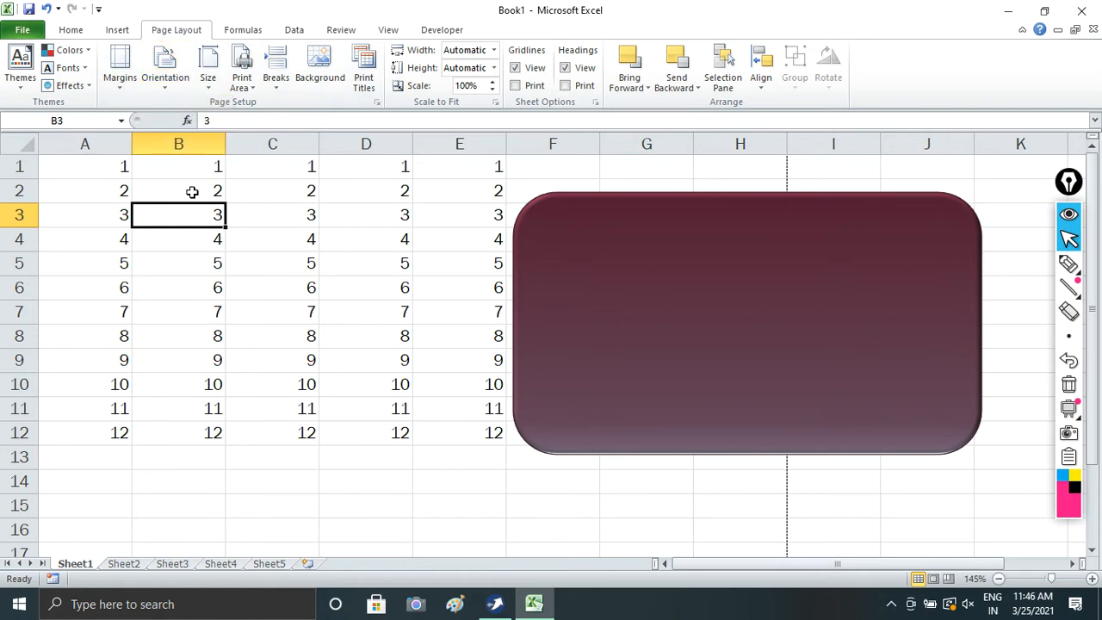
key("ctrl+p")
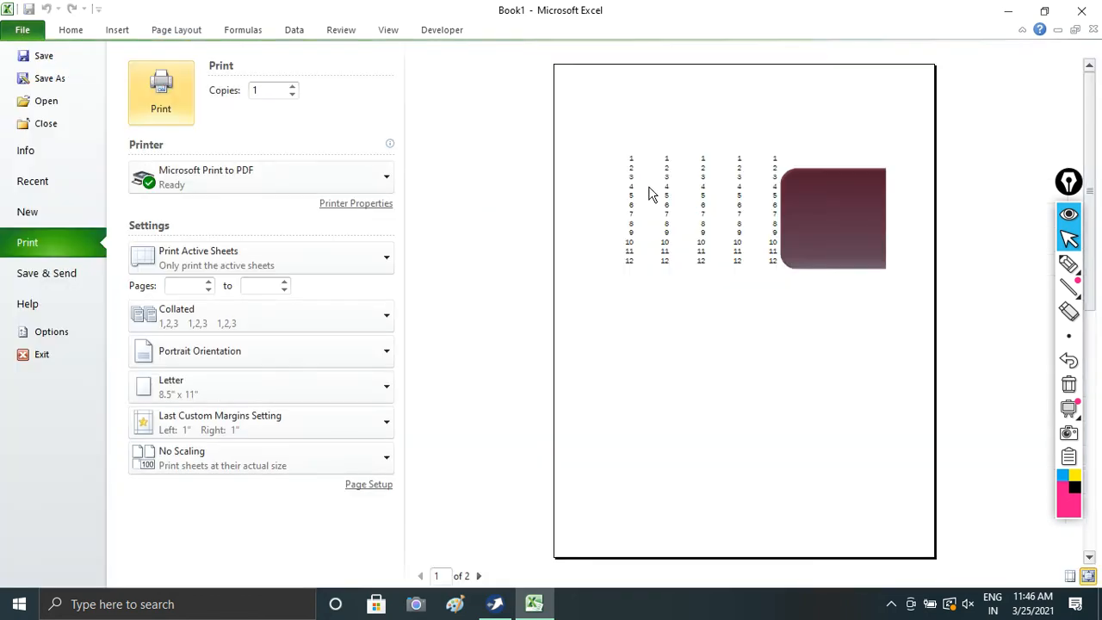
key("Escape")
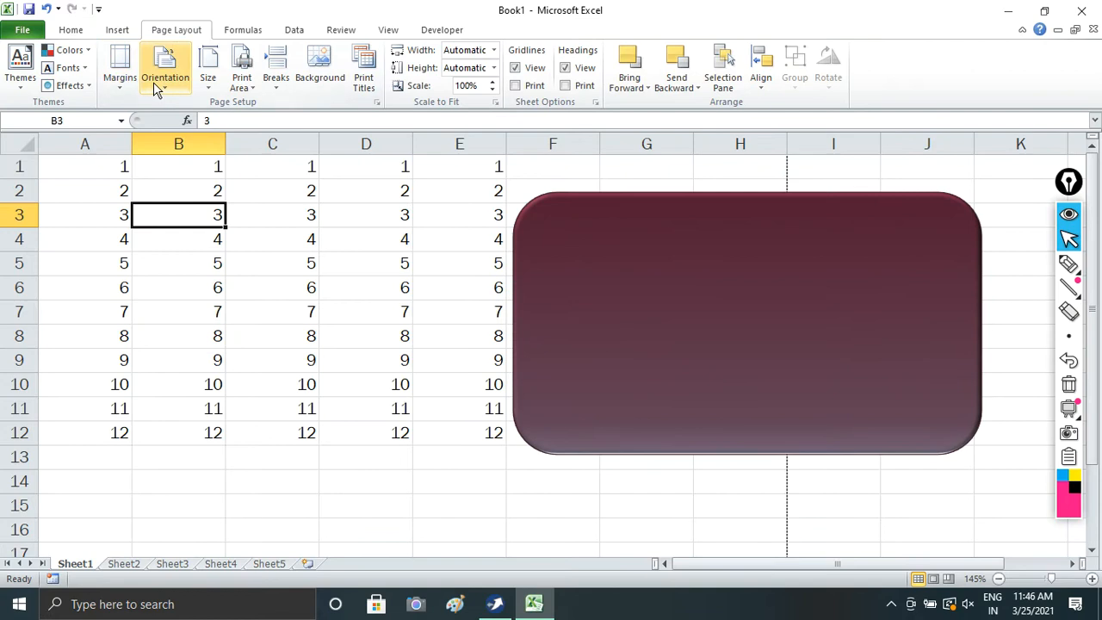
Switch Sheet1 to Landscape orientation and check how the numbers and rounded rectangle fit in the print preview
left_click(153, 82)
left_click(180, 151)
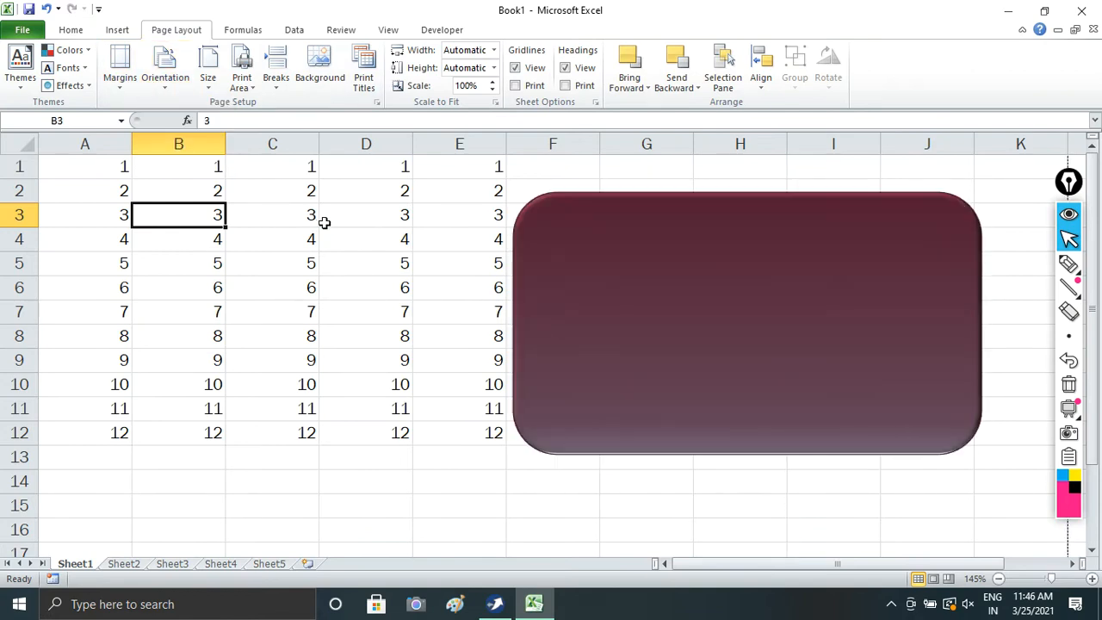
key("ctrl+p")
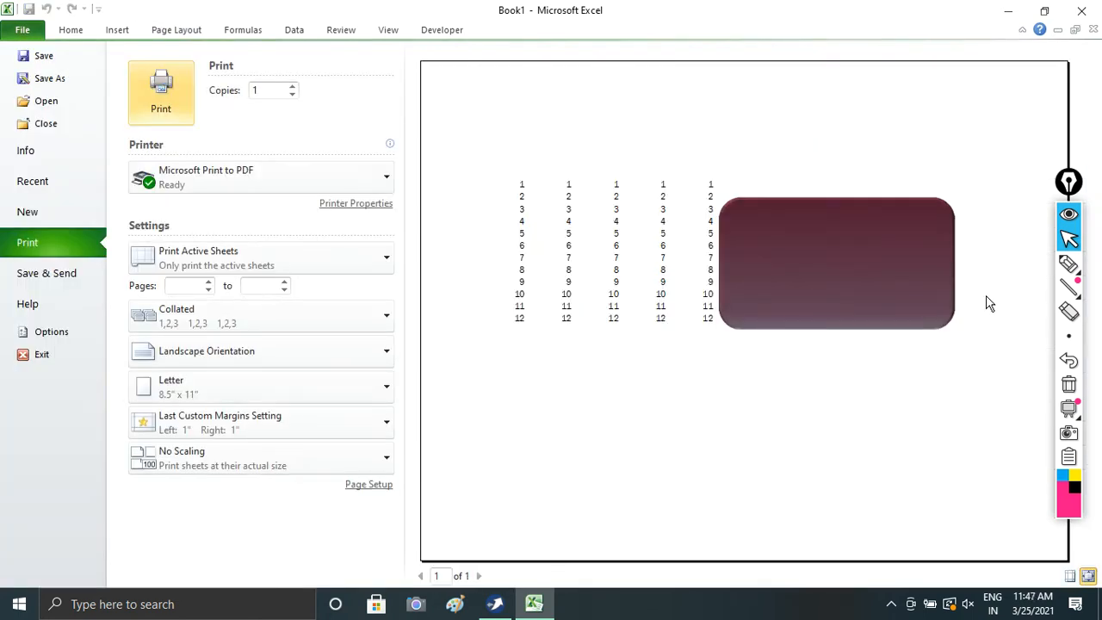
key("Escape")
Return Sheet1 to Portrait orientation and open the print preview with cell C3 selected
left_click(163, 82)
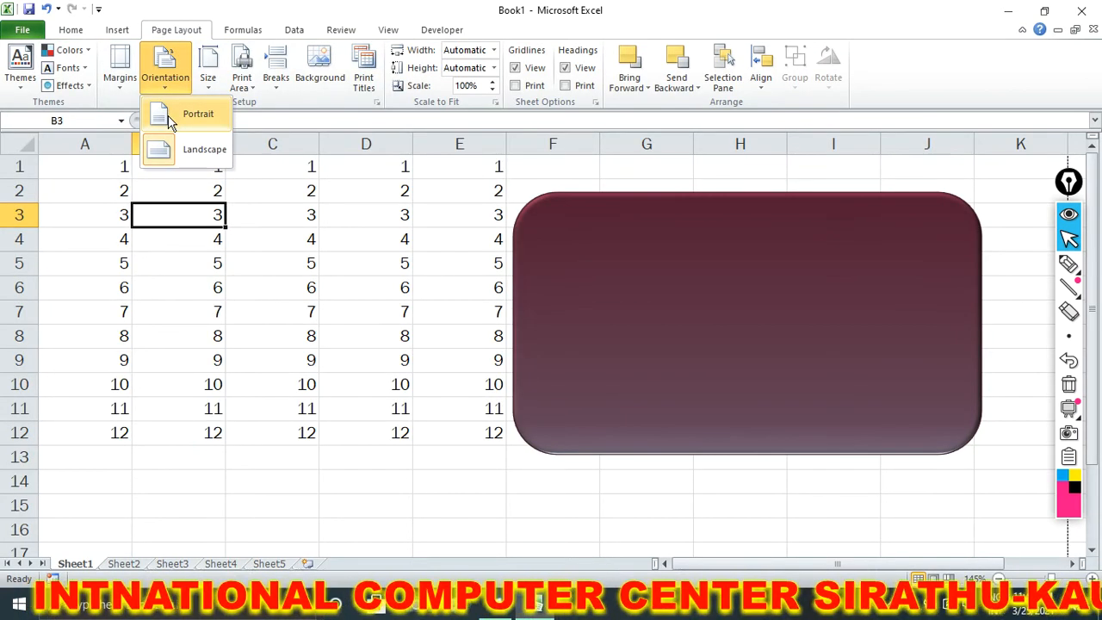
left_click(169, 120)
left_click(244, 203)
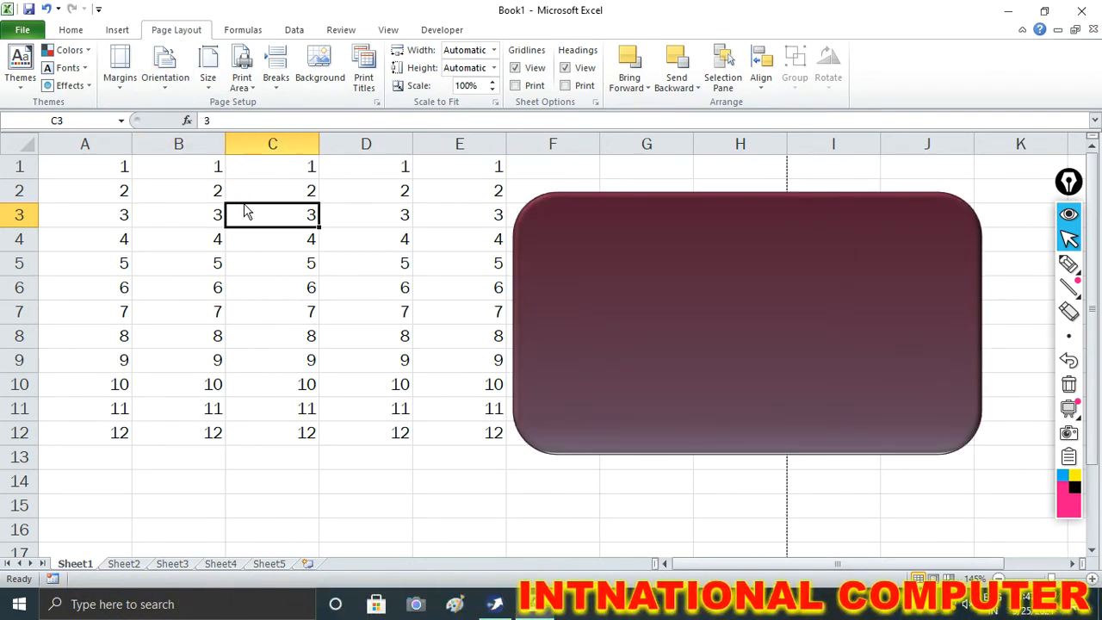
key("ctrl+p")
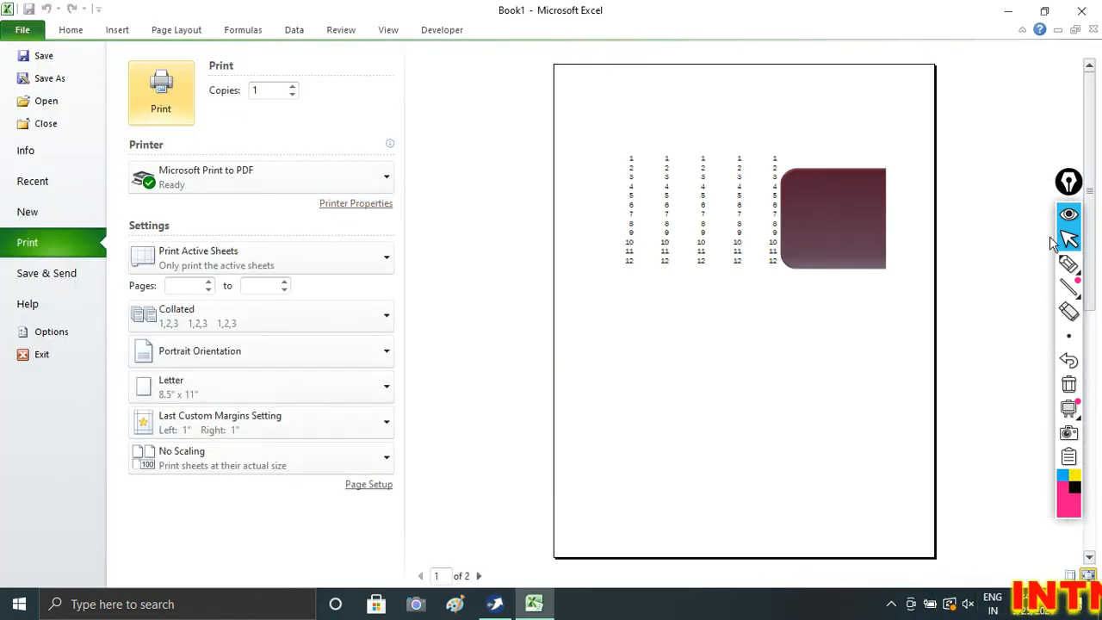
Sketch portrait and landscape page outlines over the print preview with the pink pen, erase them and close the preview
left_click(1069, 265)
left_click_drag(556, 64, 808, 58)
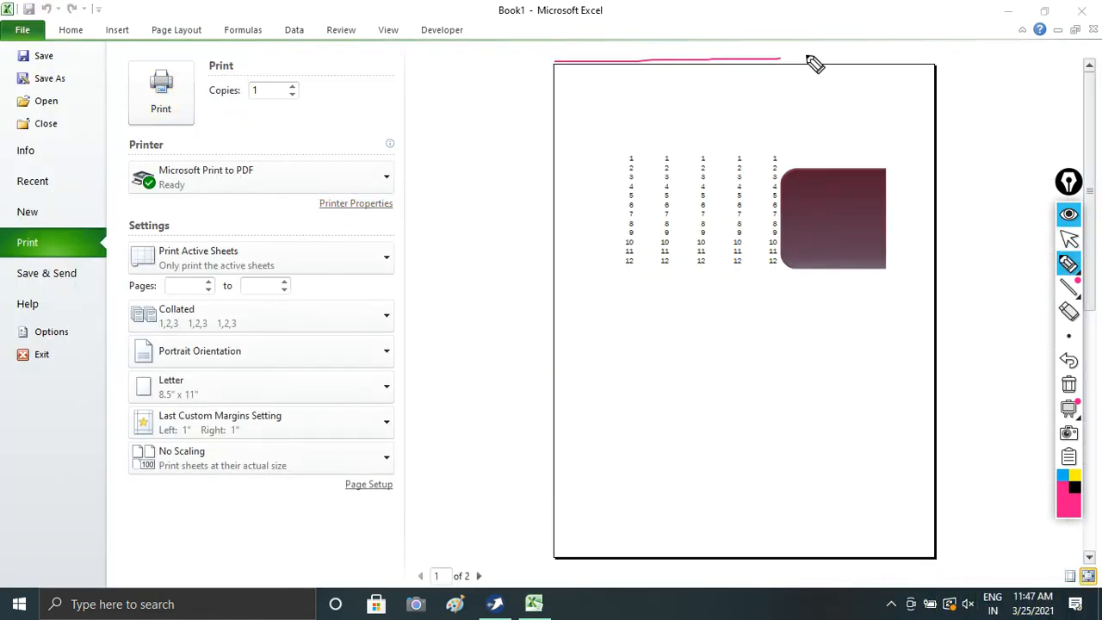
mouse_move(946, 560)
left_mouse_down()
mouse_move(594, 559)
mouse_move(534, 303)
mouse_move(538, 62)
left_mouse_up()
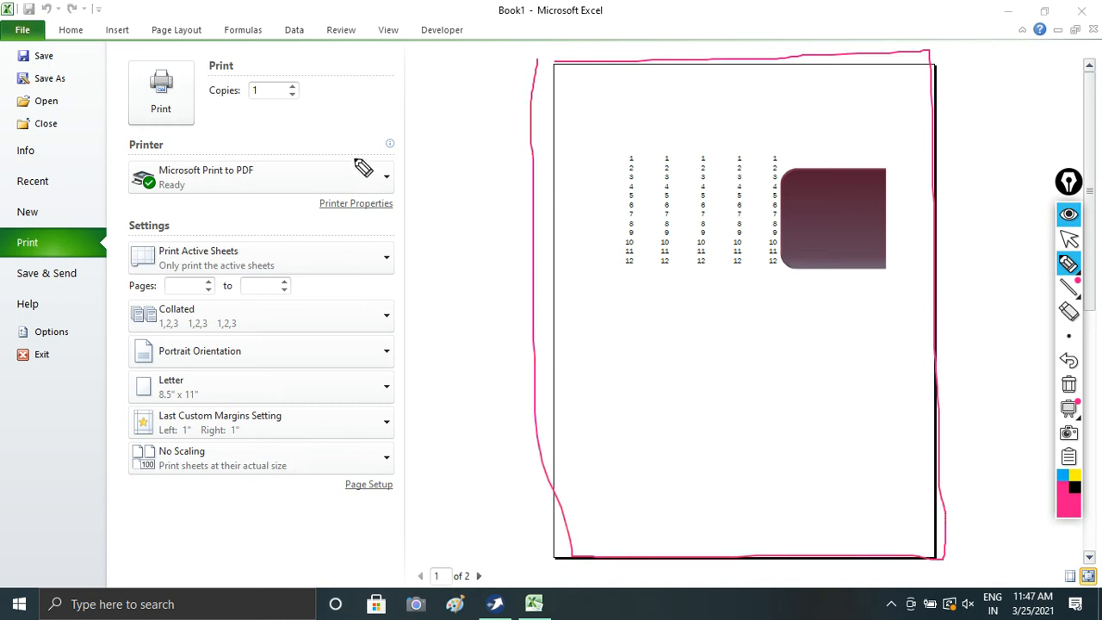
mouse_move(354, 160)
left_mouse_down()
mouse_move(1012, 148)
mouse_move(1020, 476)
mouse_move(399, 473)
mouse_move(385, 146)
left_mouse_up()
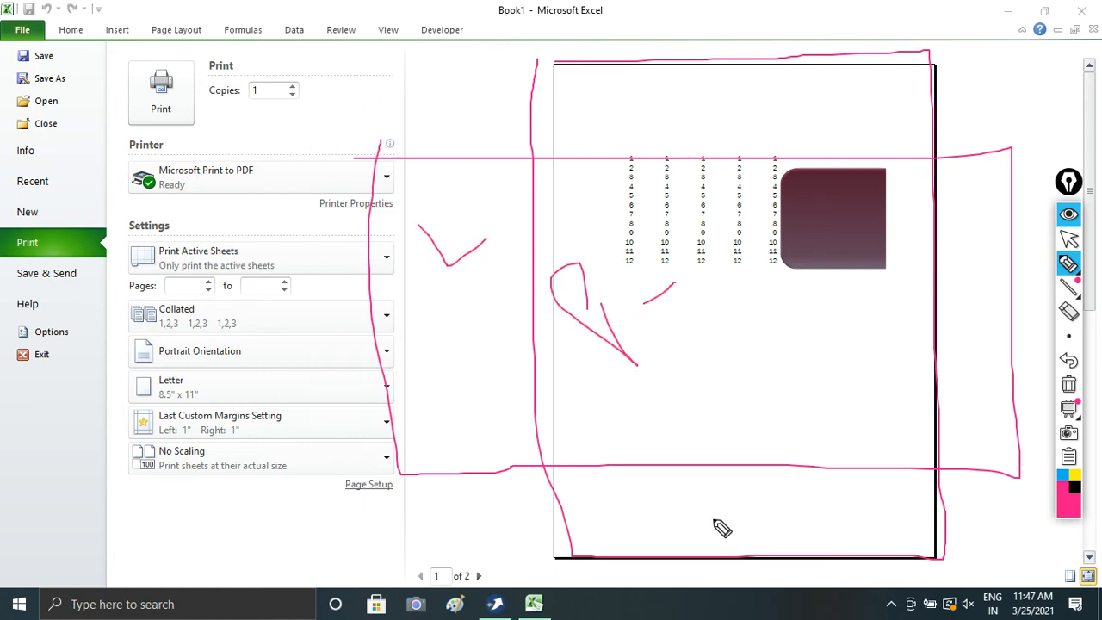
left_click(1069, 388)
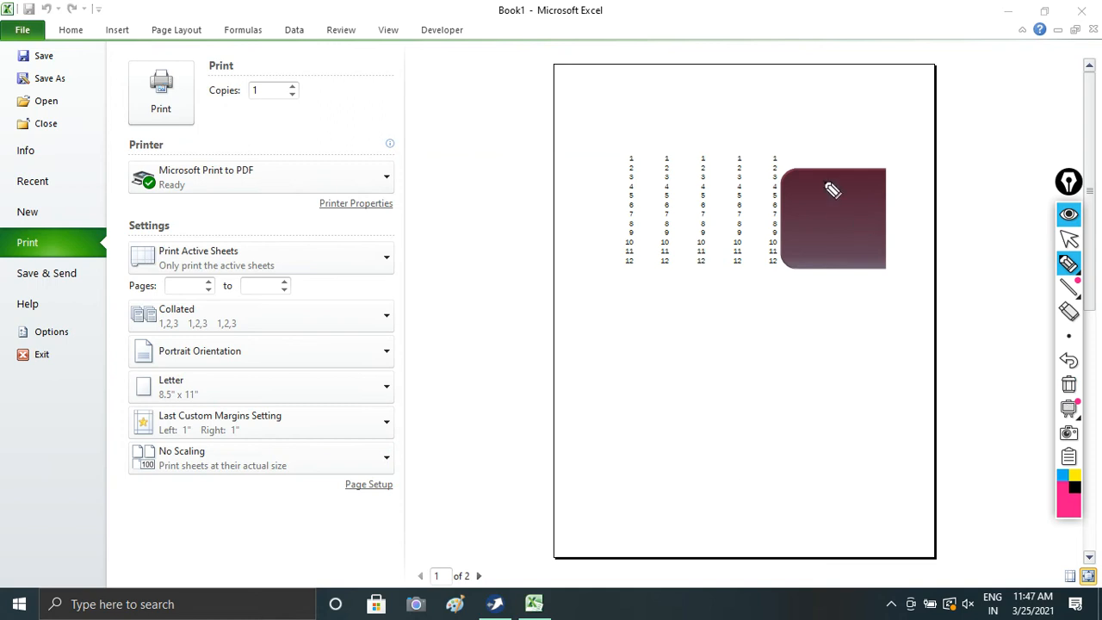
left_click(1069, 240)
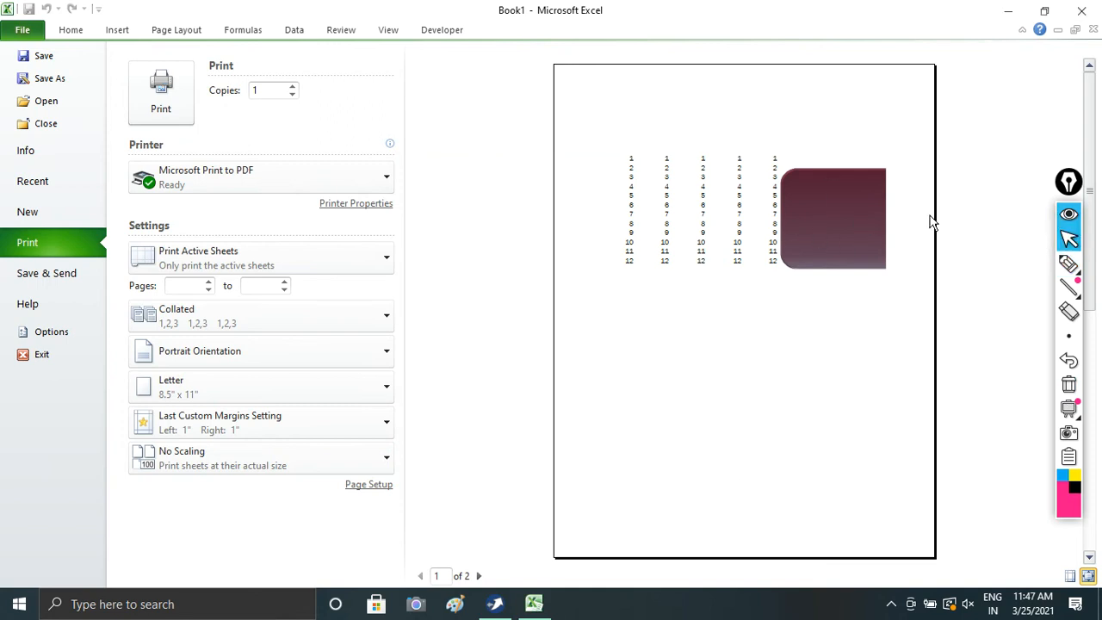
key("Escape")
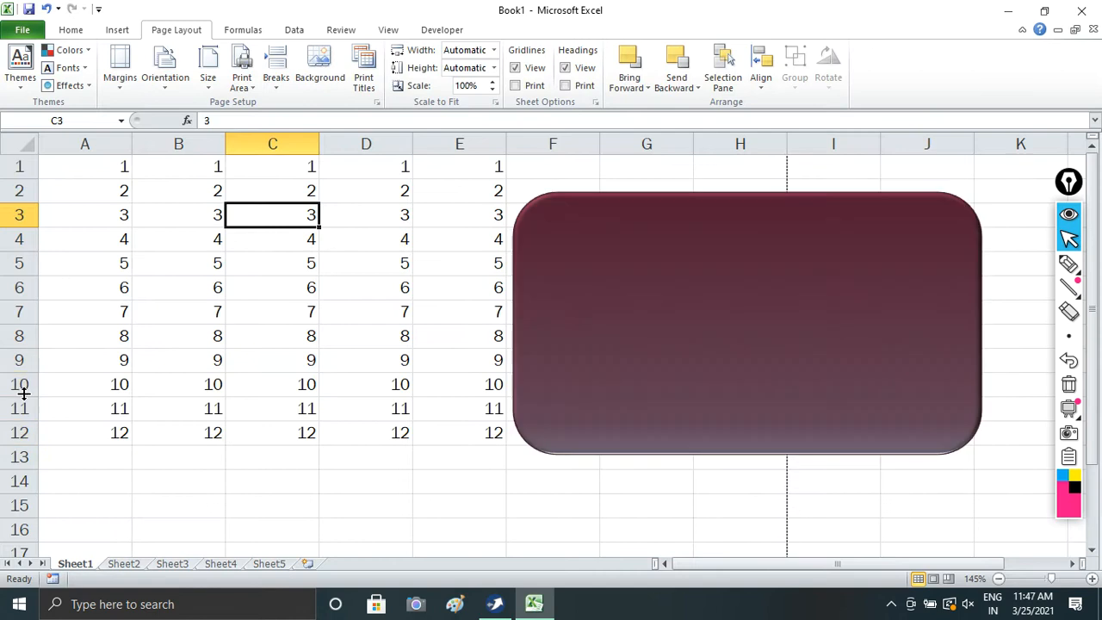
Set Sheet1's paper size to A4 (8.27" x 11.69")
left_click(214, 83)
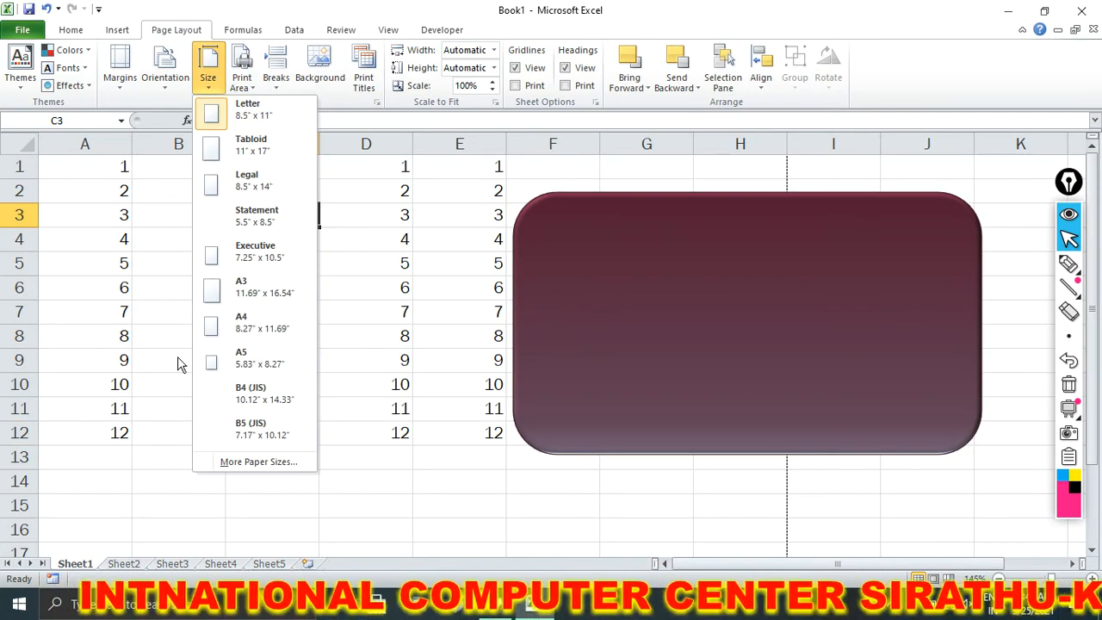
left_click(260, 332)
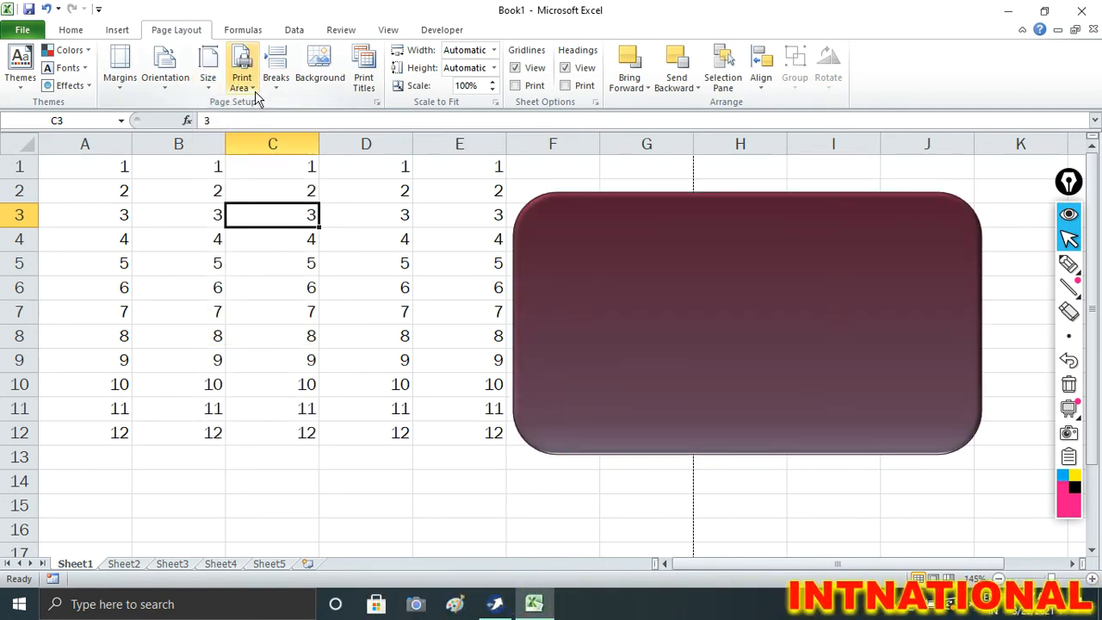
Set cells A1:E7 of Sheet1 as the print area and check it in the print preview
left_click_drag(123, 167, 463, 305)
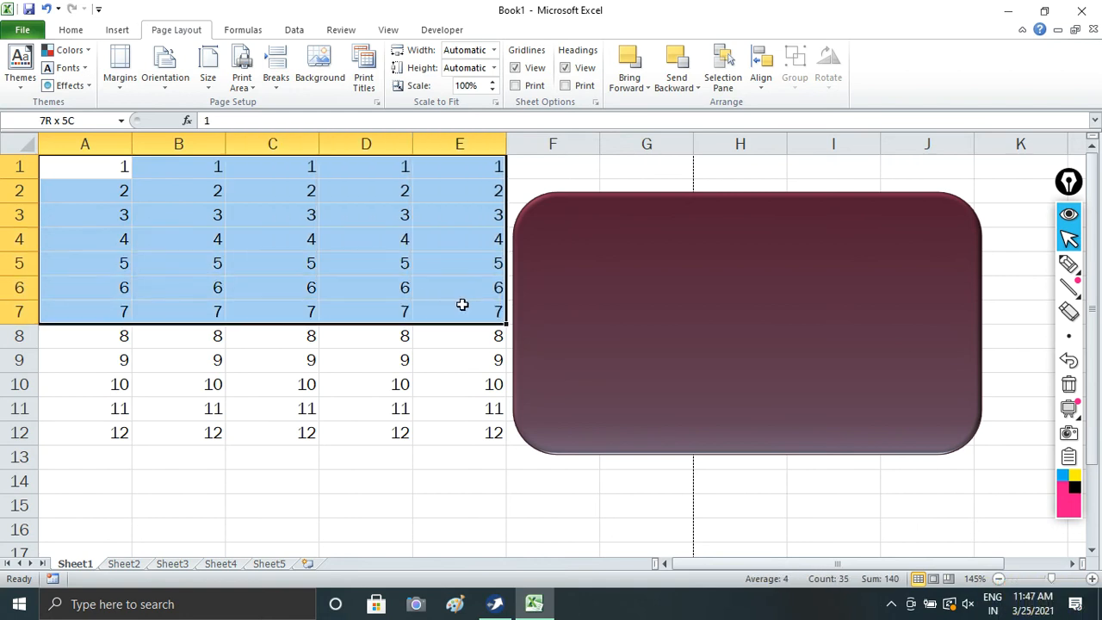
left_click(256, 93)
left_click(259, 104)
left_click(283, 363)
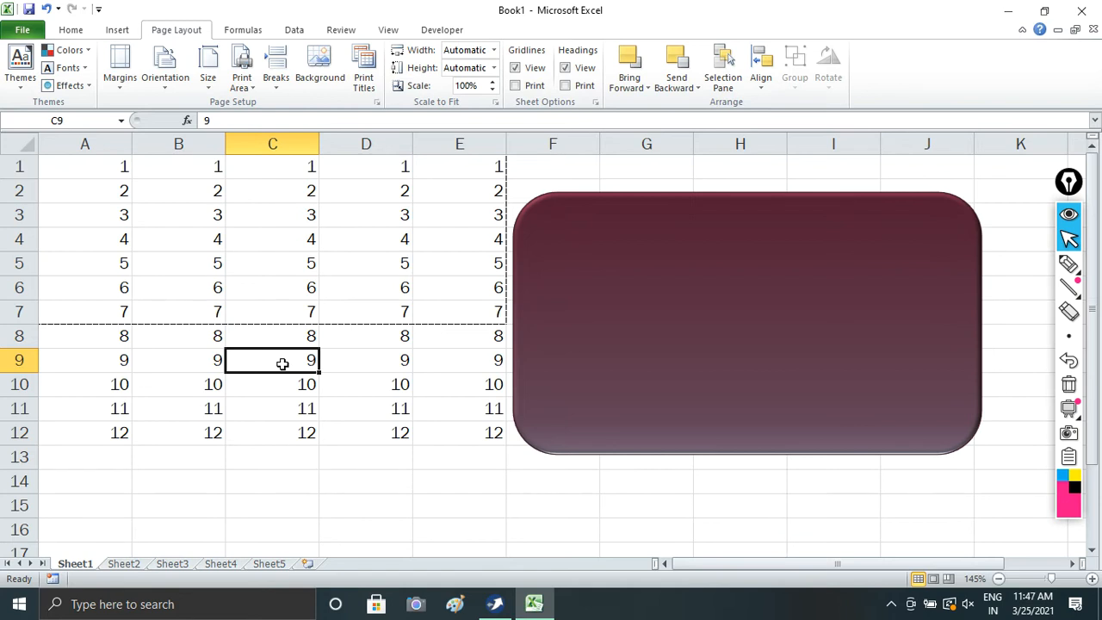
key("ctrl+p")
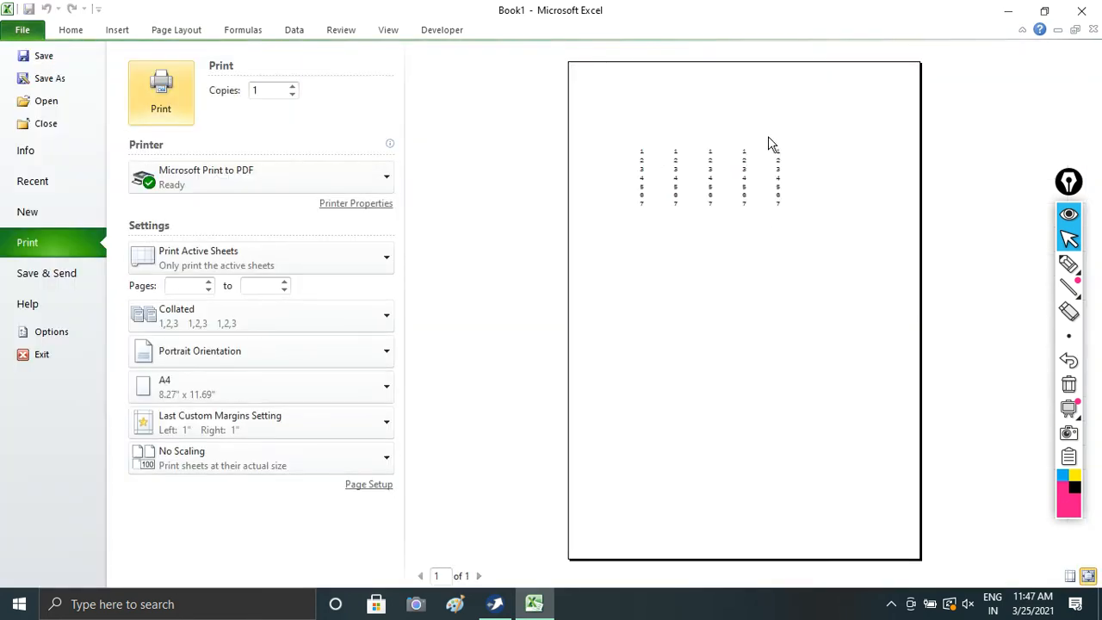
key("Escape")
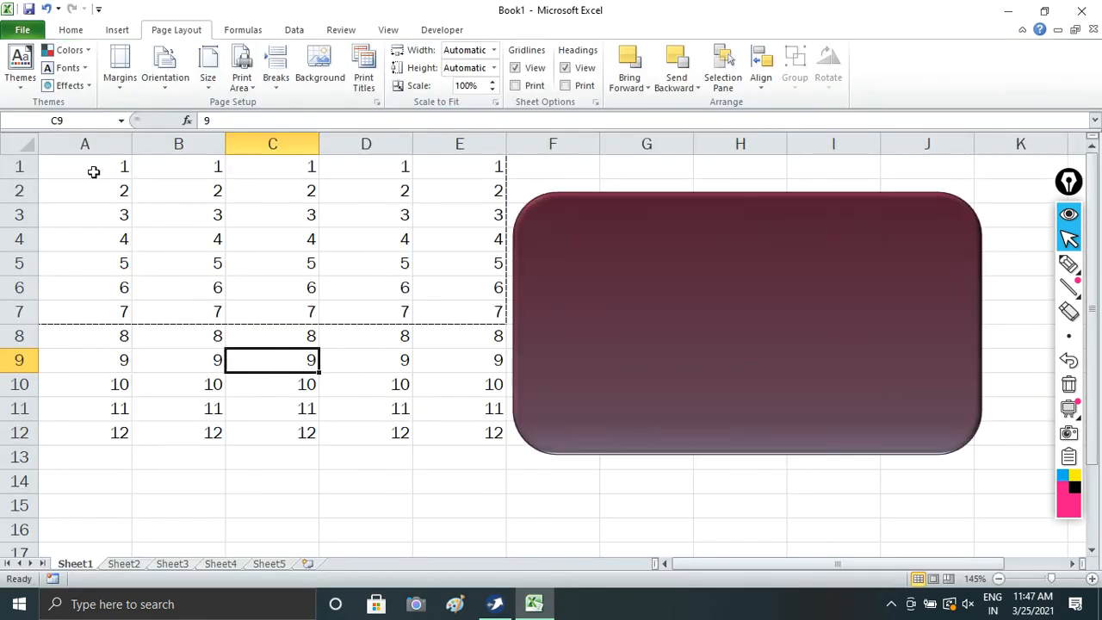
Clear Sheet1's print area and check the whole sheet in the print preview
left_click(246, 84)
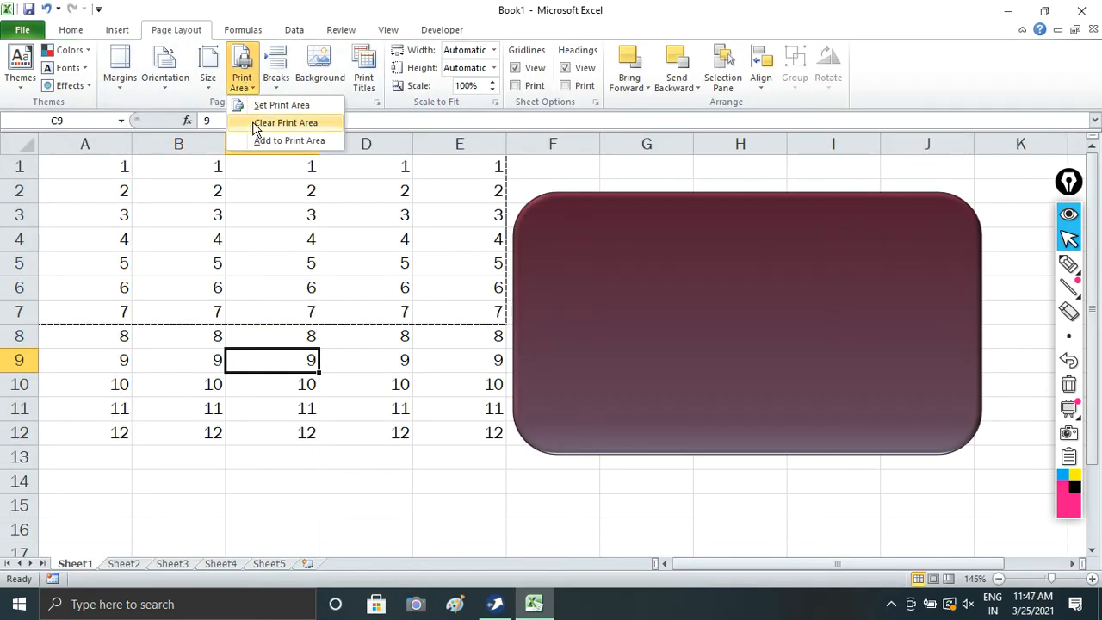
left_click(256, 125)
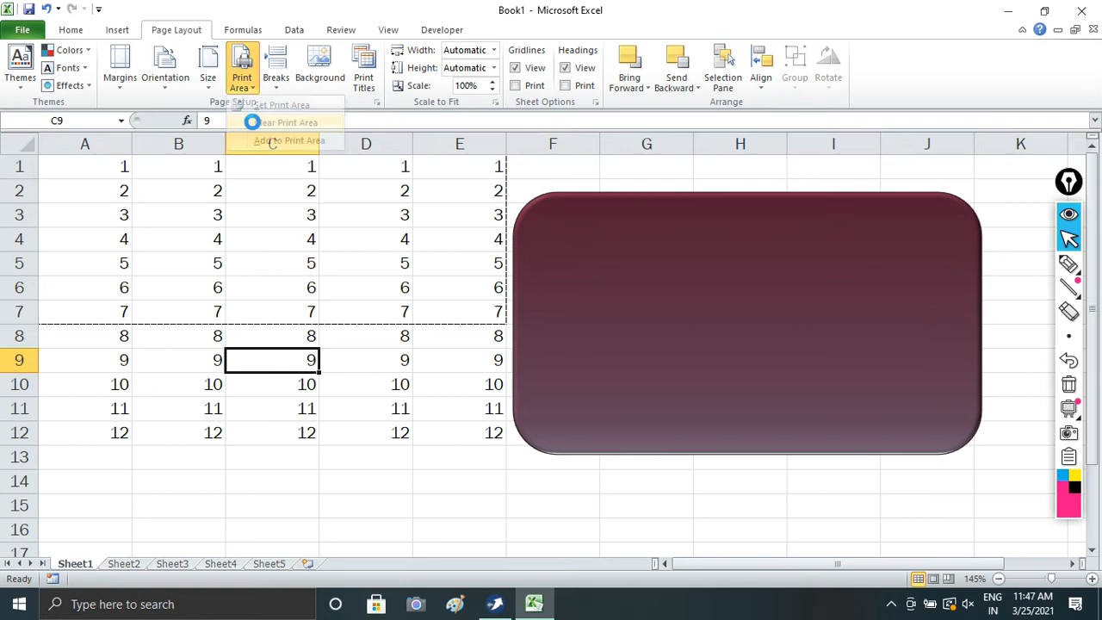
left_click(256, 217)
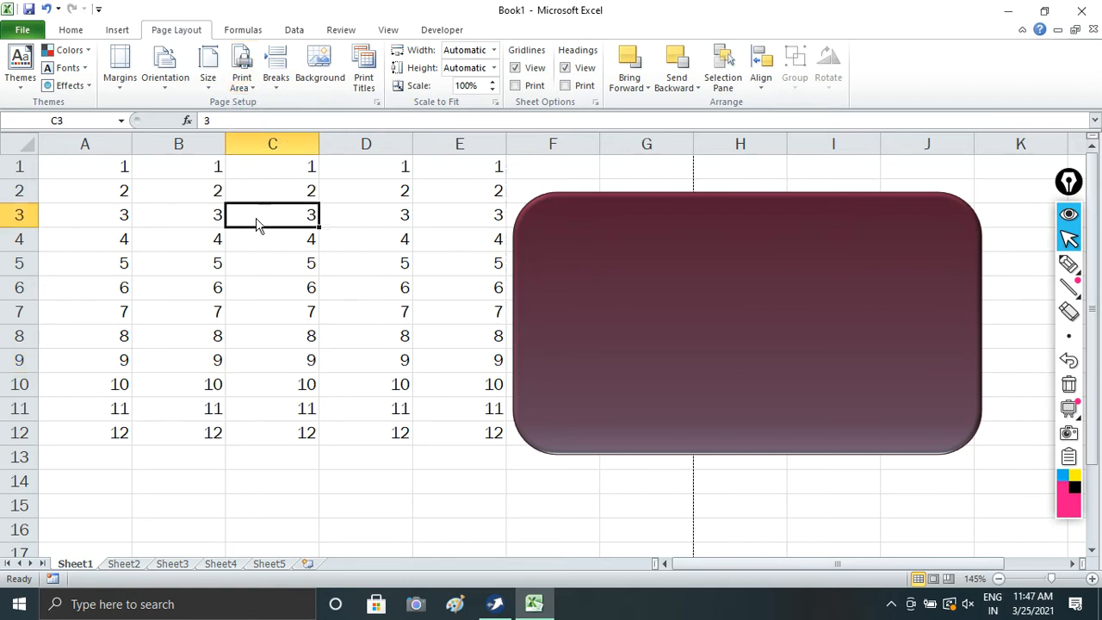
key("ctrl+p")
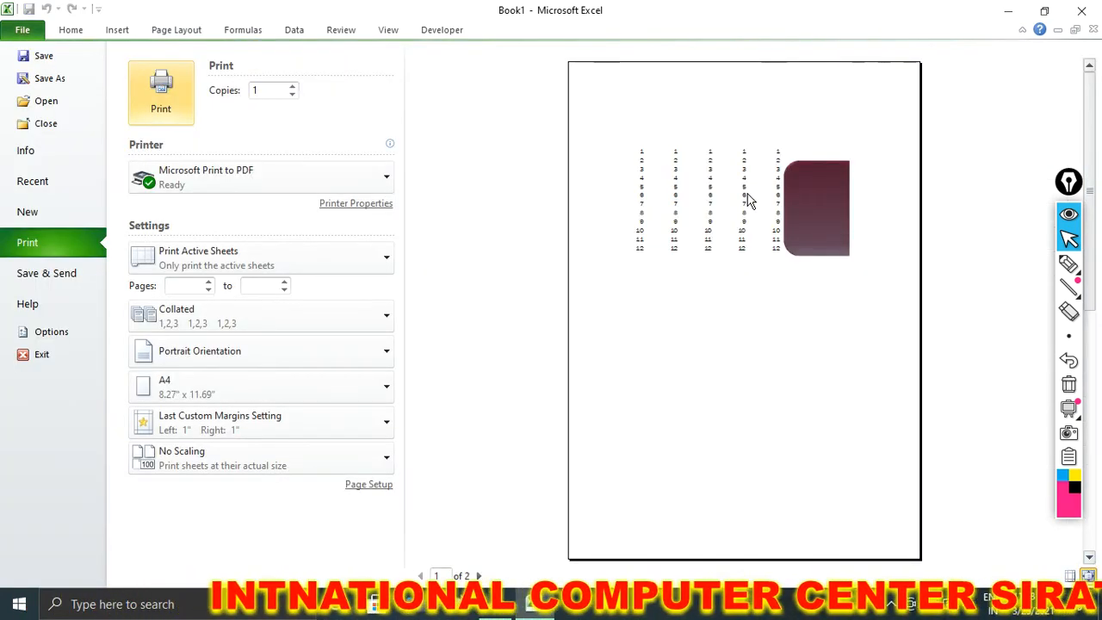
key("Escape")
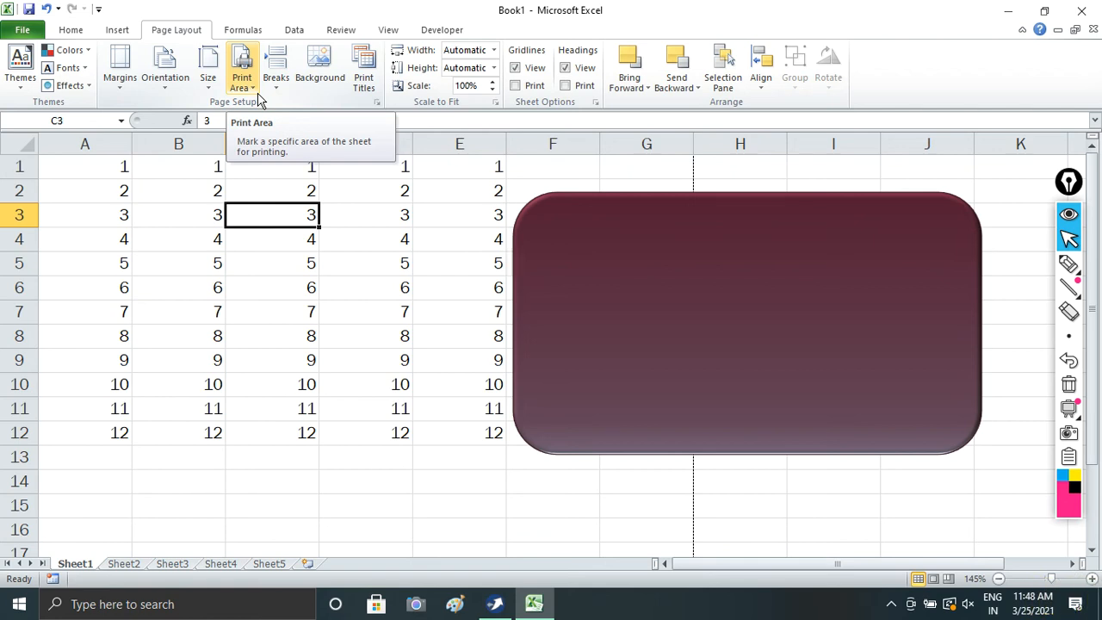
Move the rounded rectangle over the numbers so it starts at column C, and shrink it to end in column F at row 10
left_click(327, 271)
left_click(704, 278)
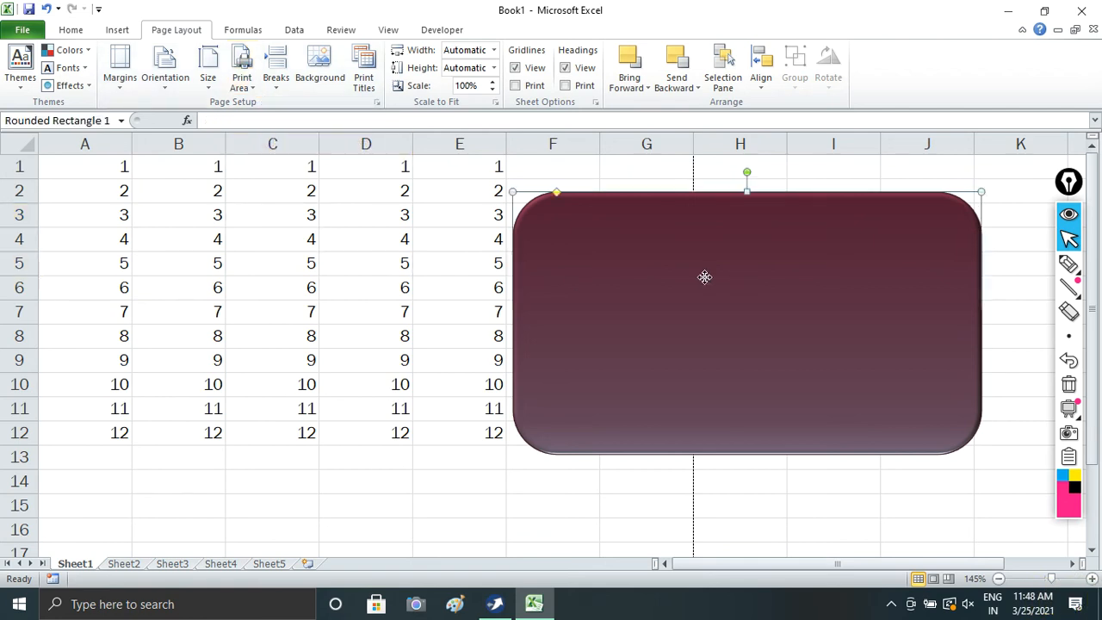
left_click_drag(704, 278, 415, 278)
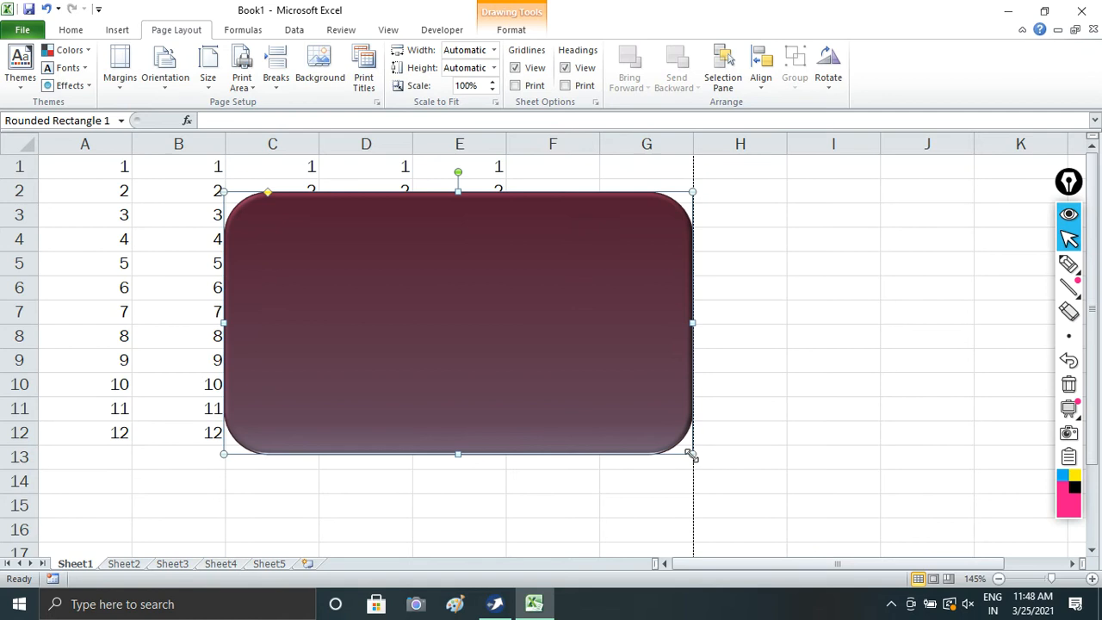
left_click_drag(693, 456, 552, 407)
left_click(631, 333)
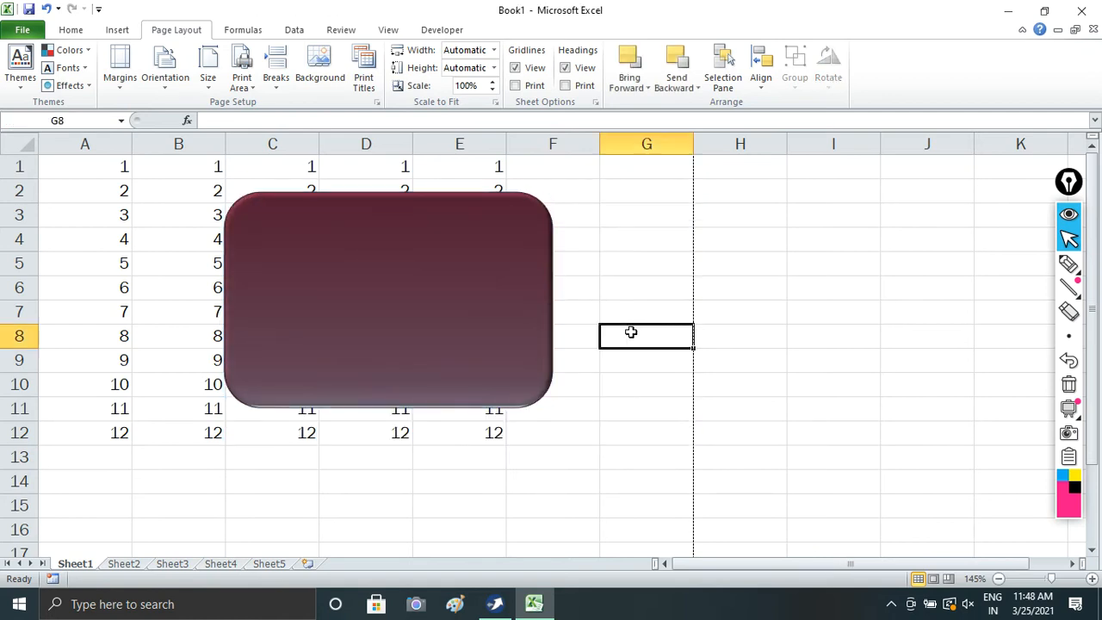
Examine how the dashed page boundaries divide Sheet1 into separate print pages
scroll(632, 333, "down", 3, "ctrl")
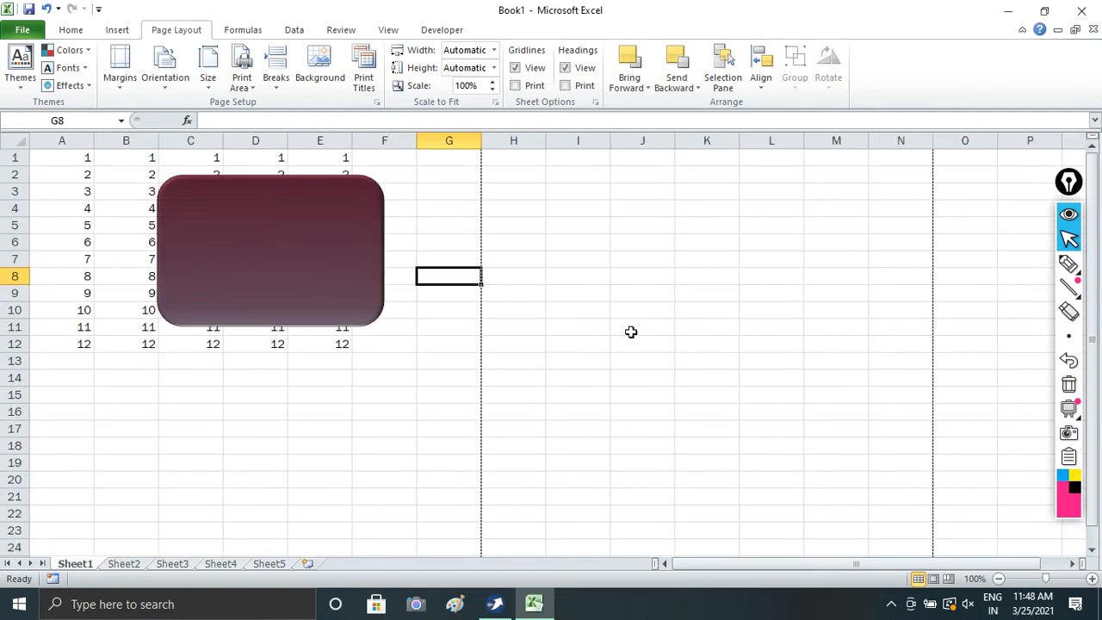
scroll(631, 332, "down", 4, "ctrl")
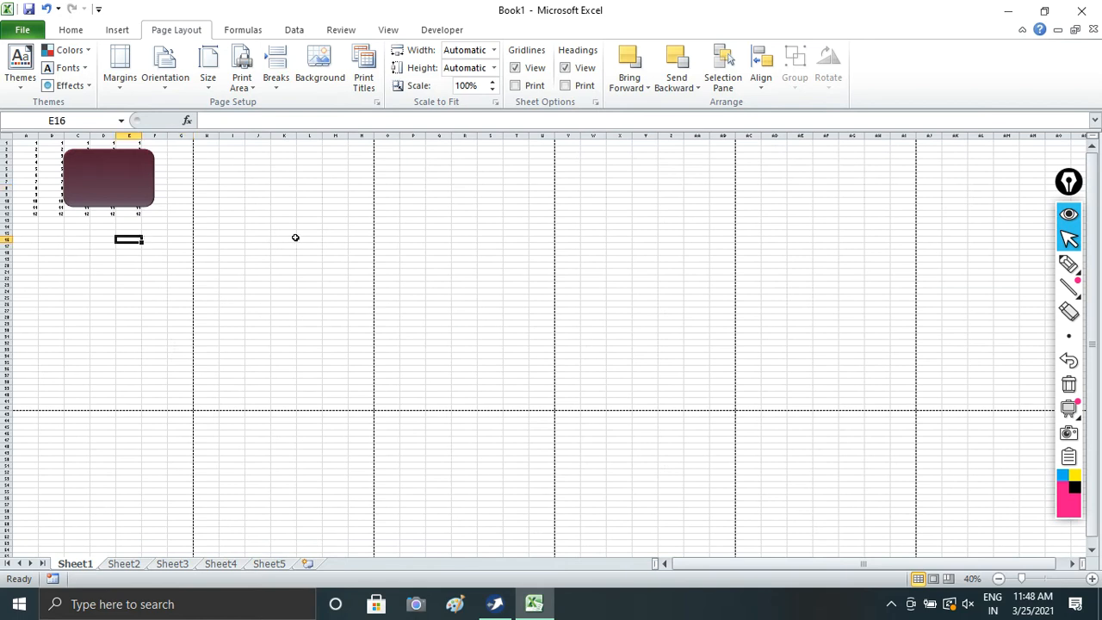
left_click(269, 440)
left_click(161, 280)
left_click(360, 272)
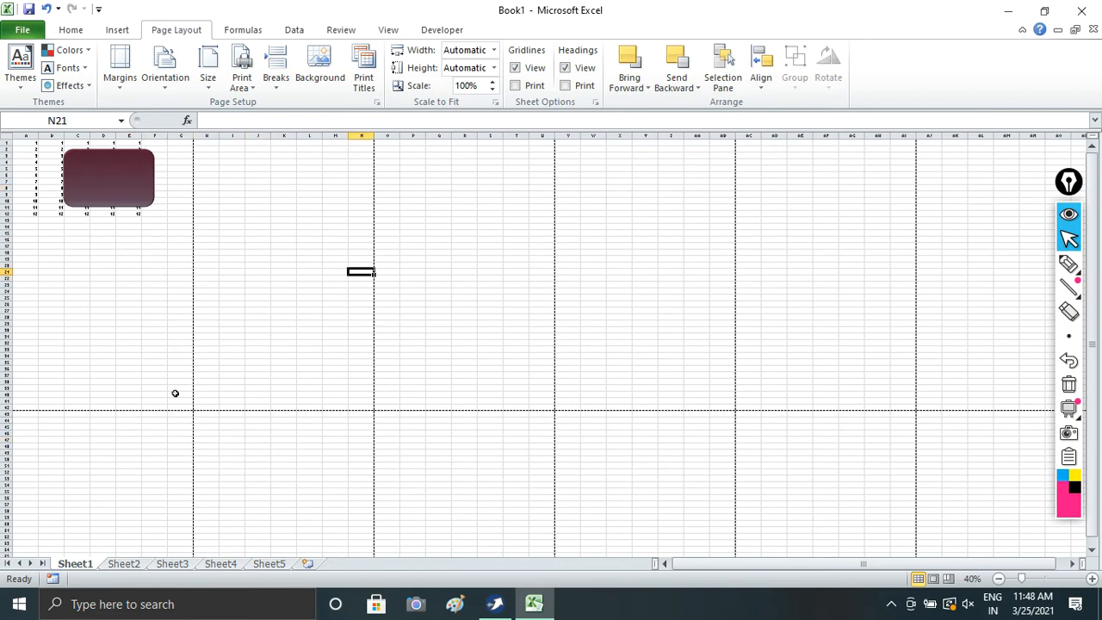
left_click(146, 434)
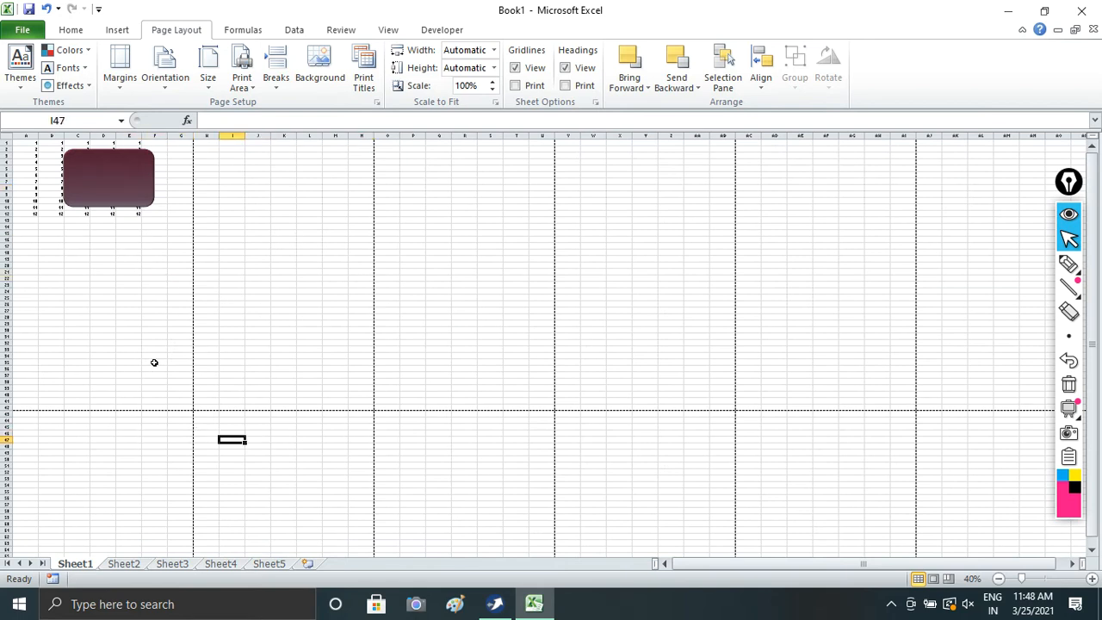
scroll(154, 363, "up", 3, "ctrl")
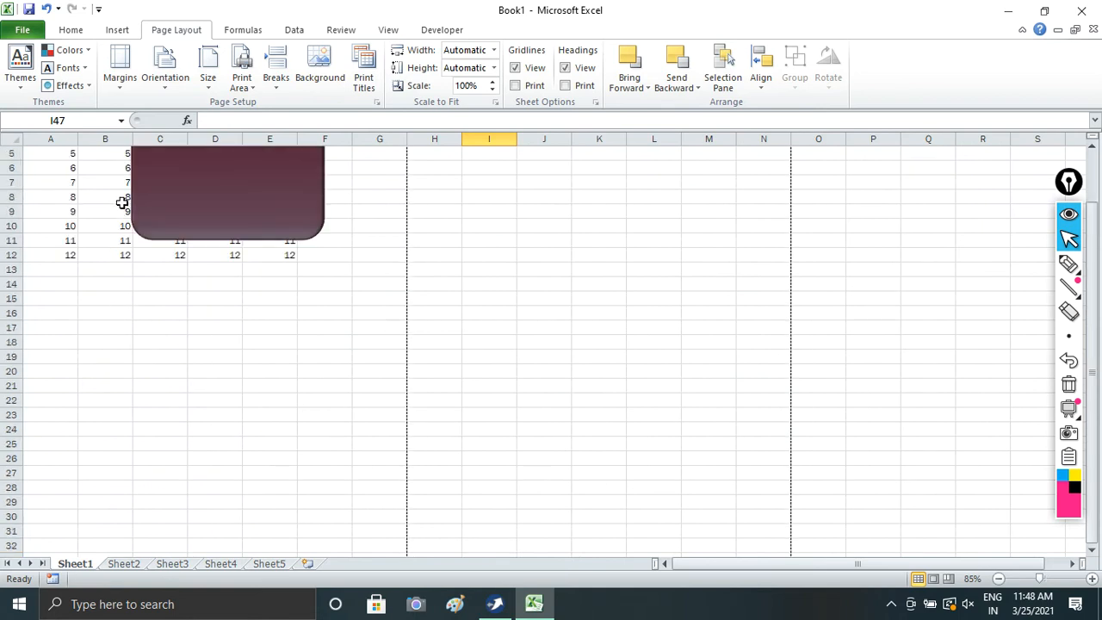
left_click(123, 185)
scroll(127, 224, "up", 1, "ctrl")
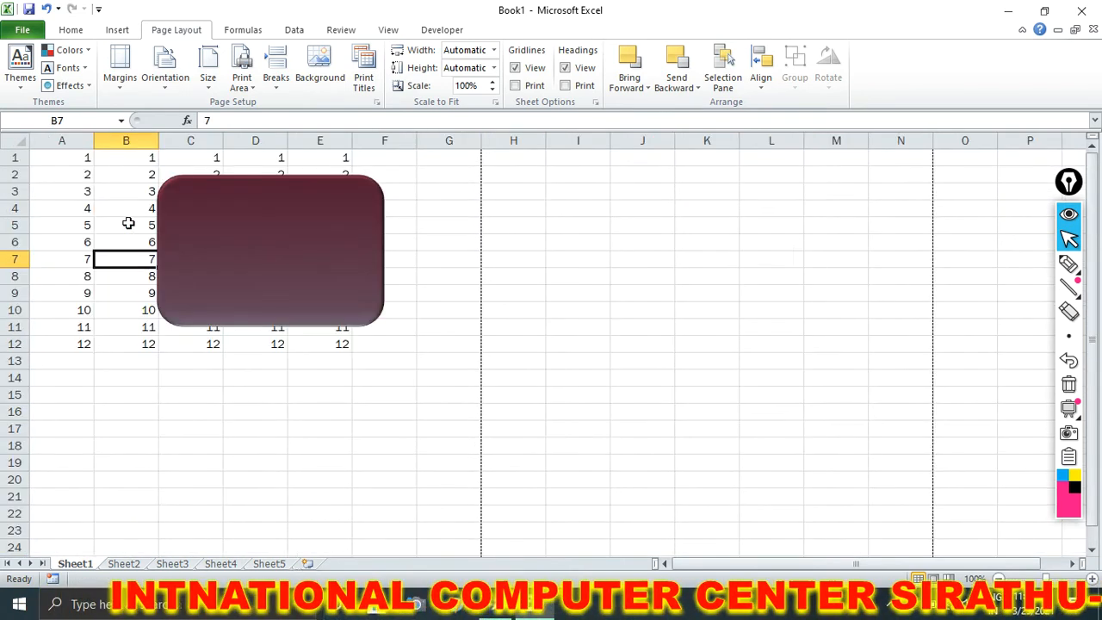
scroll(130, 225, "up", 2, "ctrl")
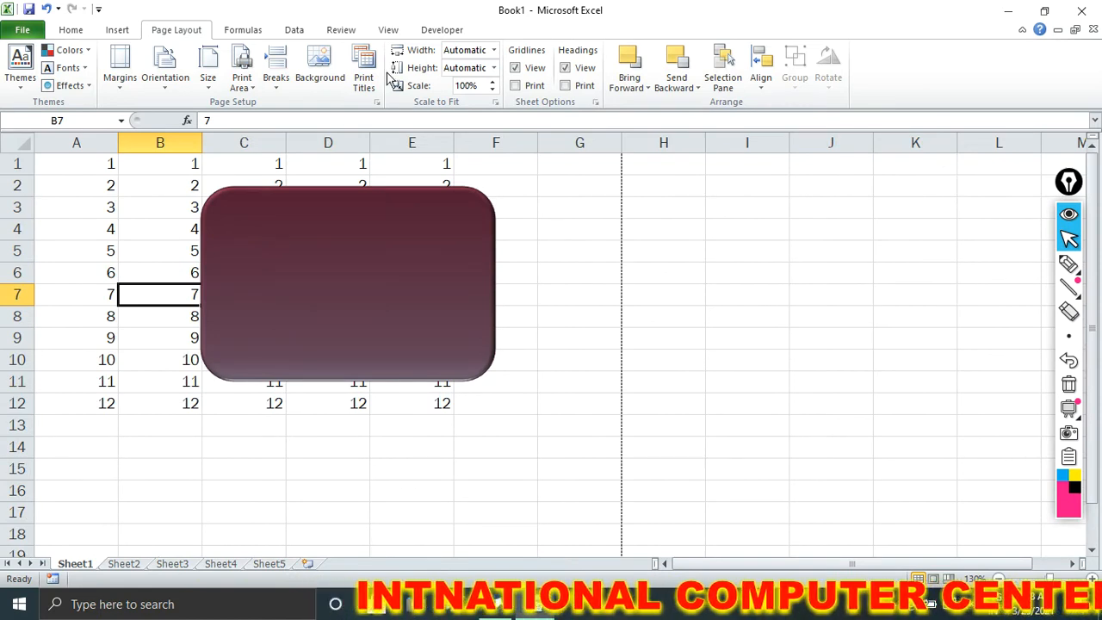
Insert a page break at cell B7 and check the divided pages in the print preview
left_click(287, 82)
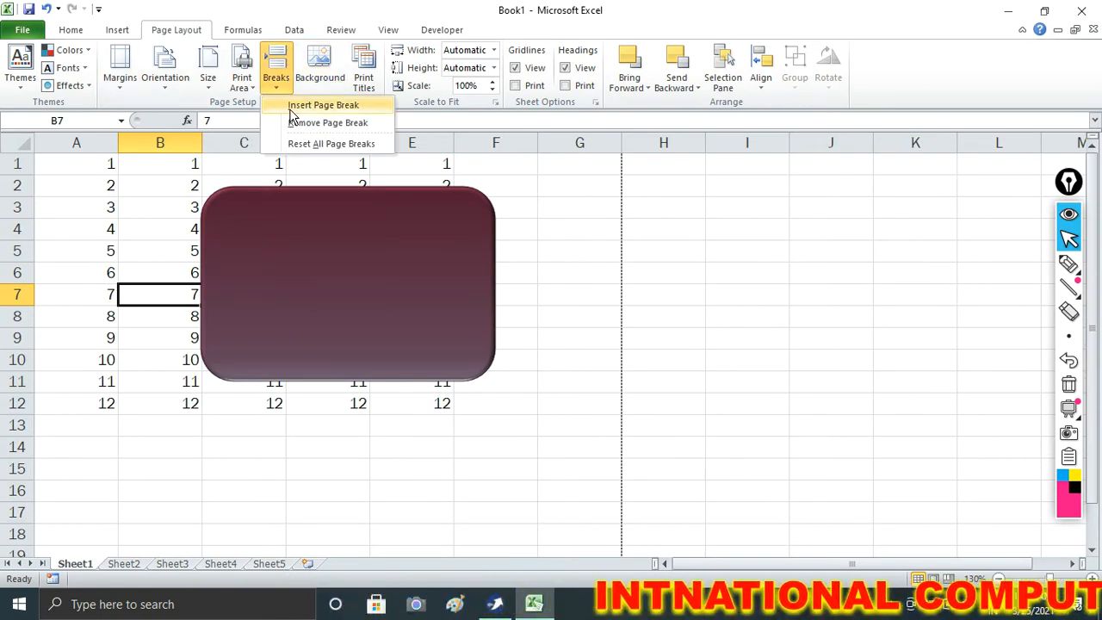
left_click(290, 107)
left_click(69, 190)
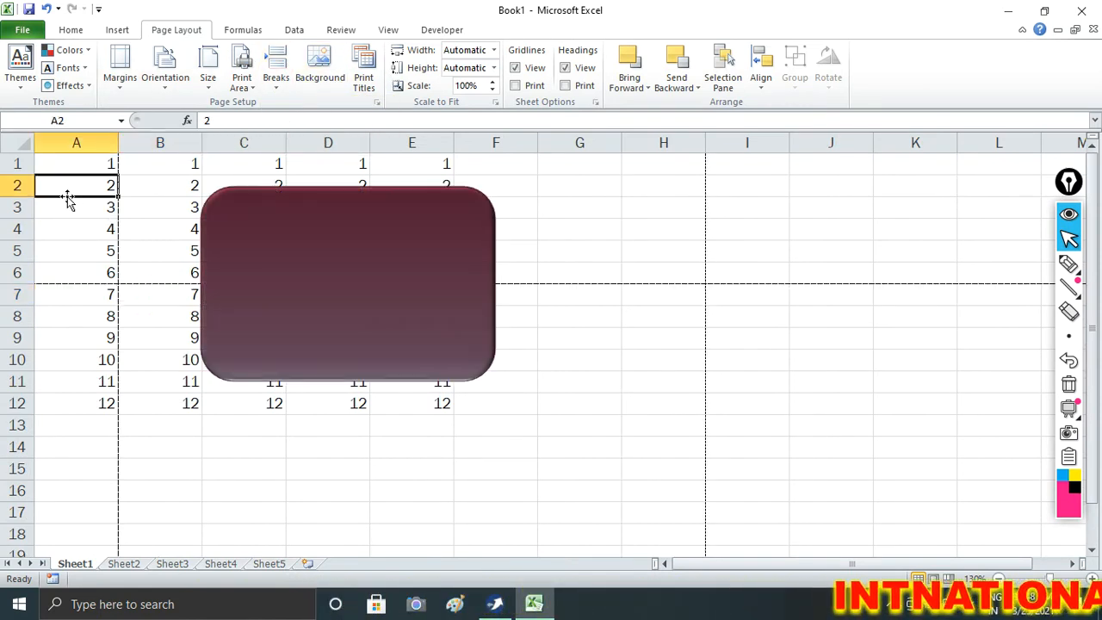
left_click(152, 187)
left_click(54, 337)
left_click(160, 335)
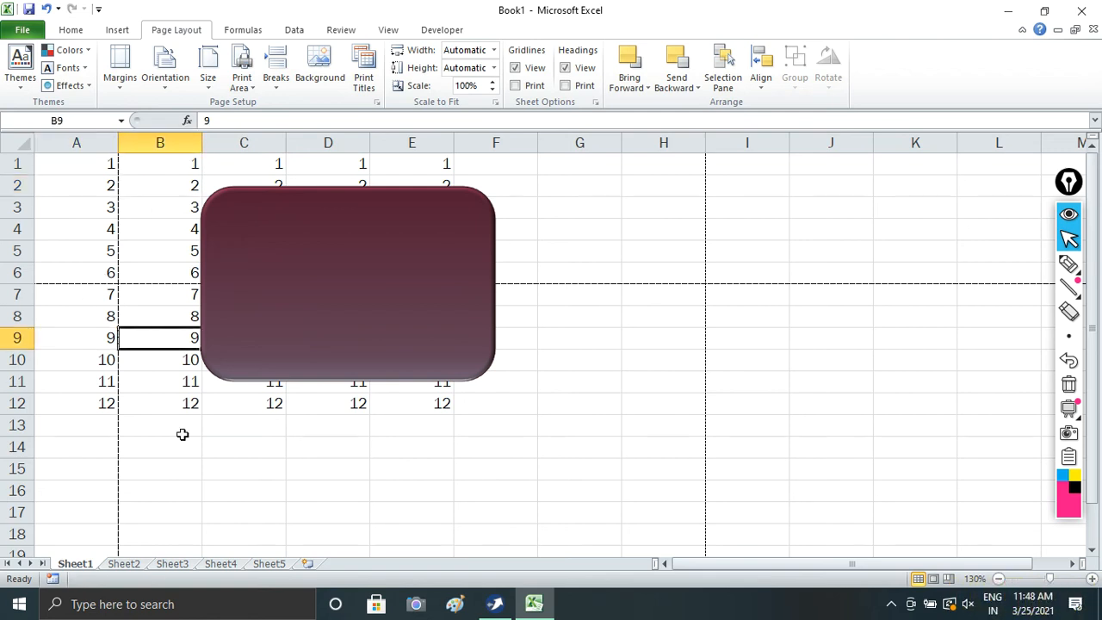
key("ctrl+p")
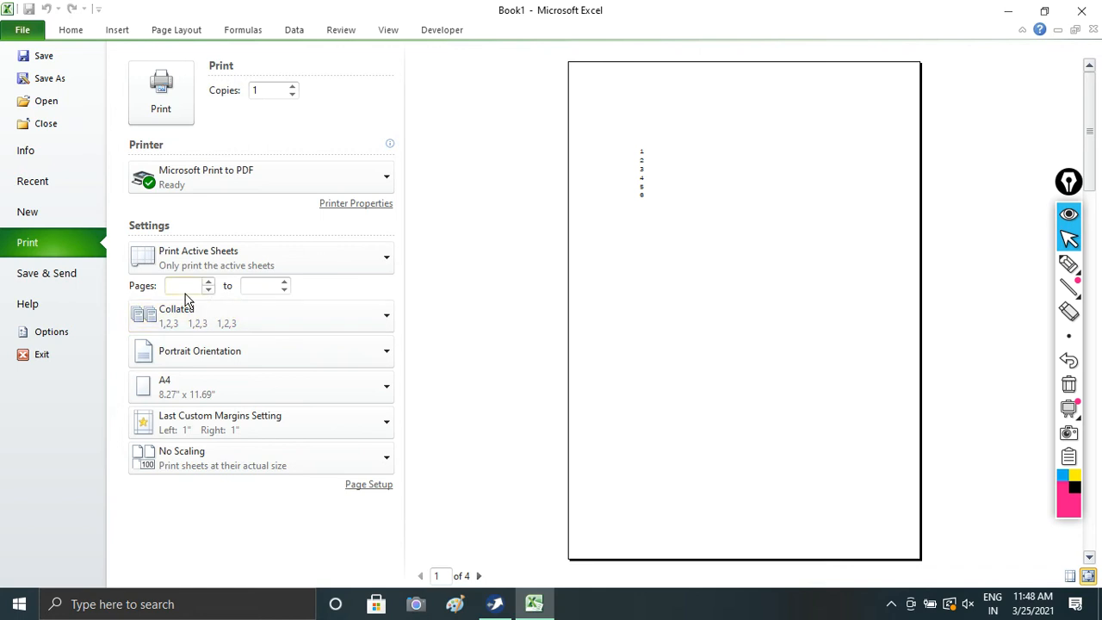
left_click(368, 488)
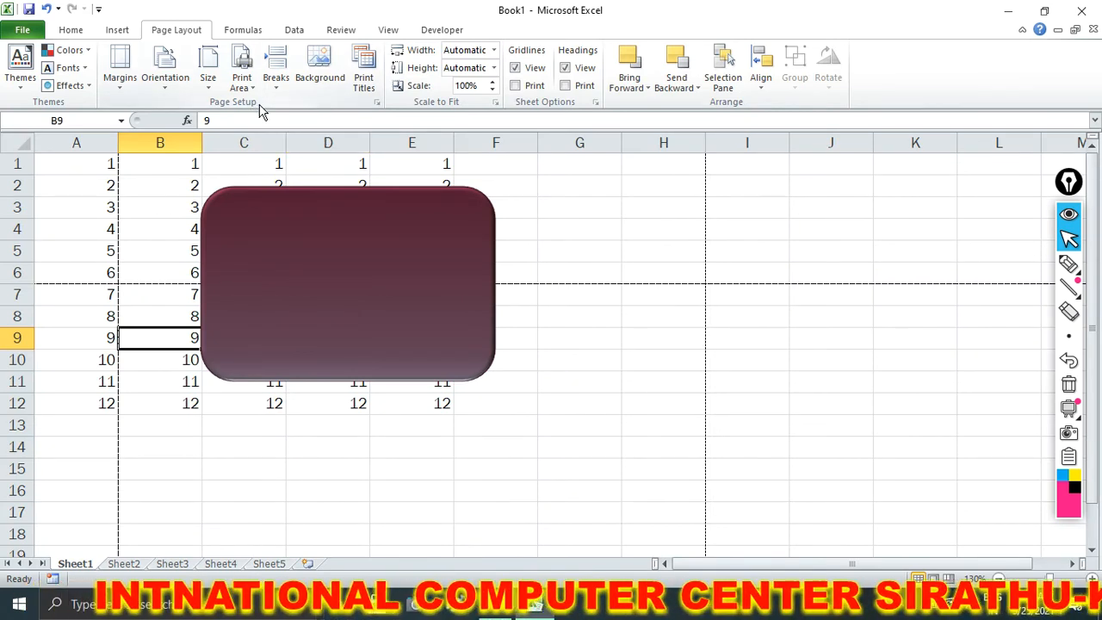
Set the print range to start at page 2, print to Microsoft Print to PDF and cancel saving the output file
key("ctrl+p")
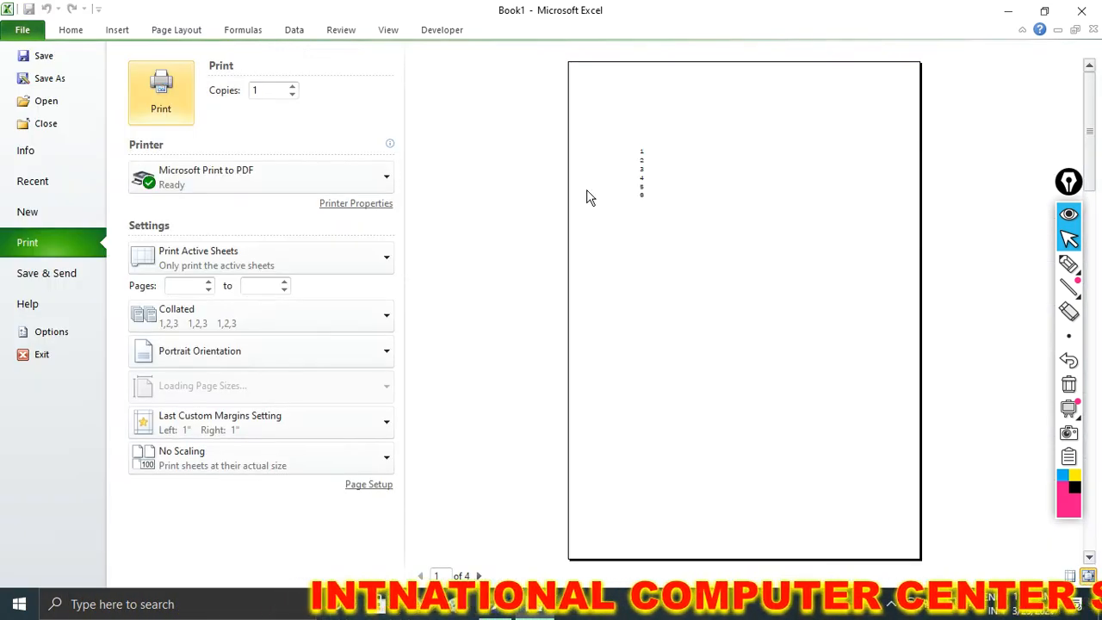
left_click(189, 285)
type("2")
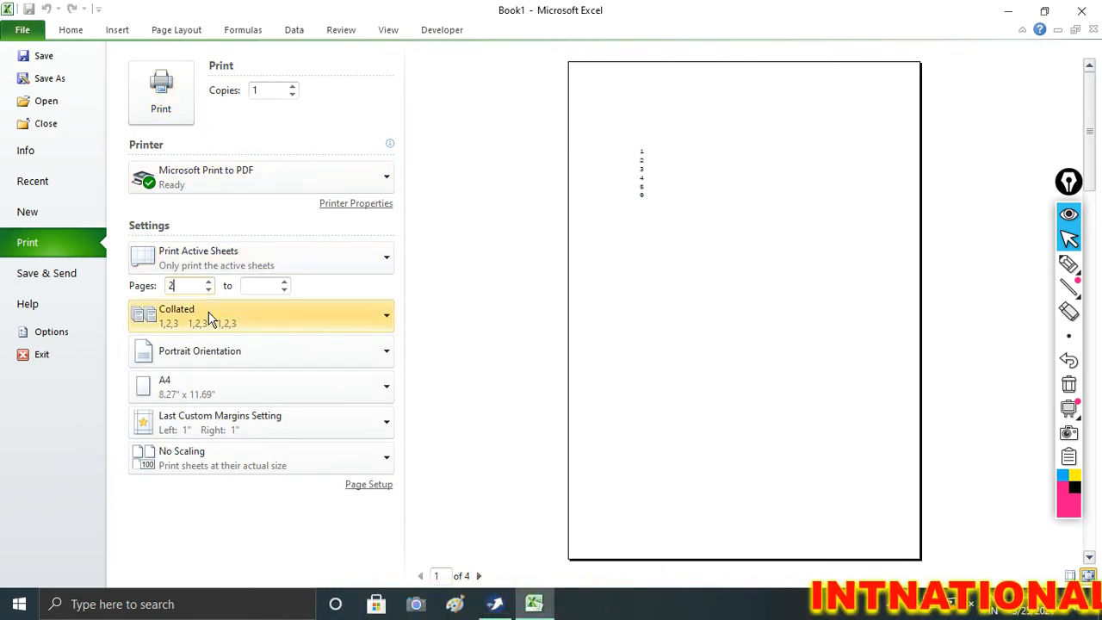
key("Return")
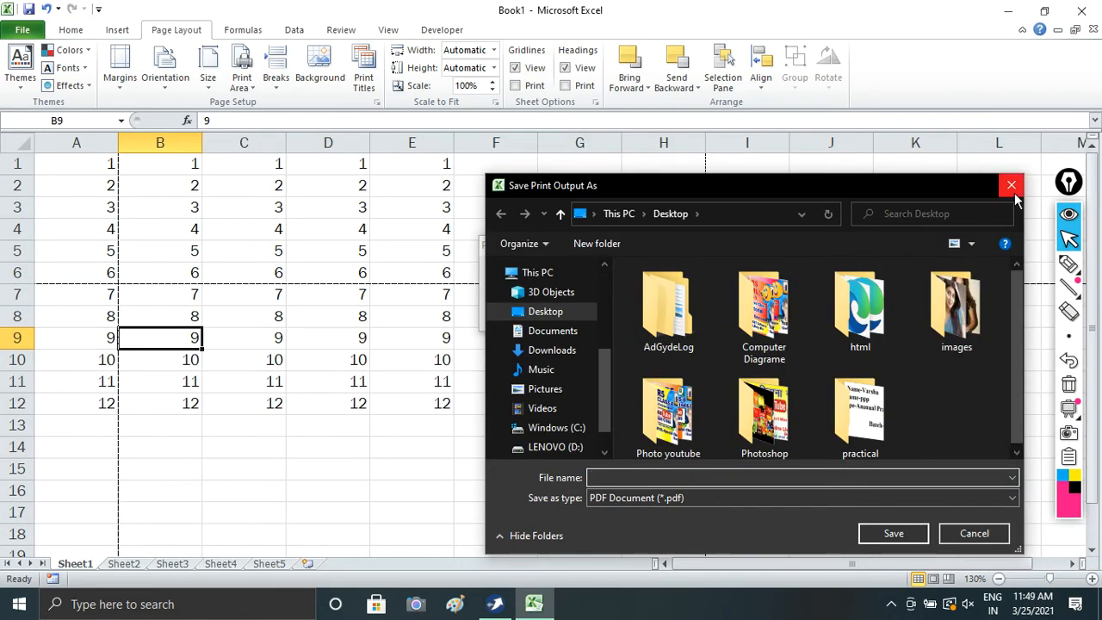
left_click(1014, 188)
Undo the last change and shift the rounded rectangle slightly to the right
key("ctrl+z")
left_click_drag(347, 235, 373, 228)
Review the orientation and scaling choices in the print settings and set the number of copies to 2
key("ctrl+p")
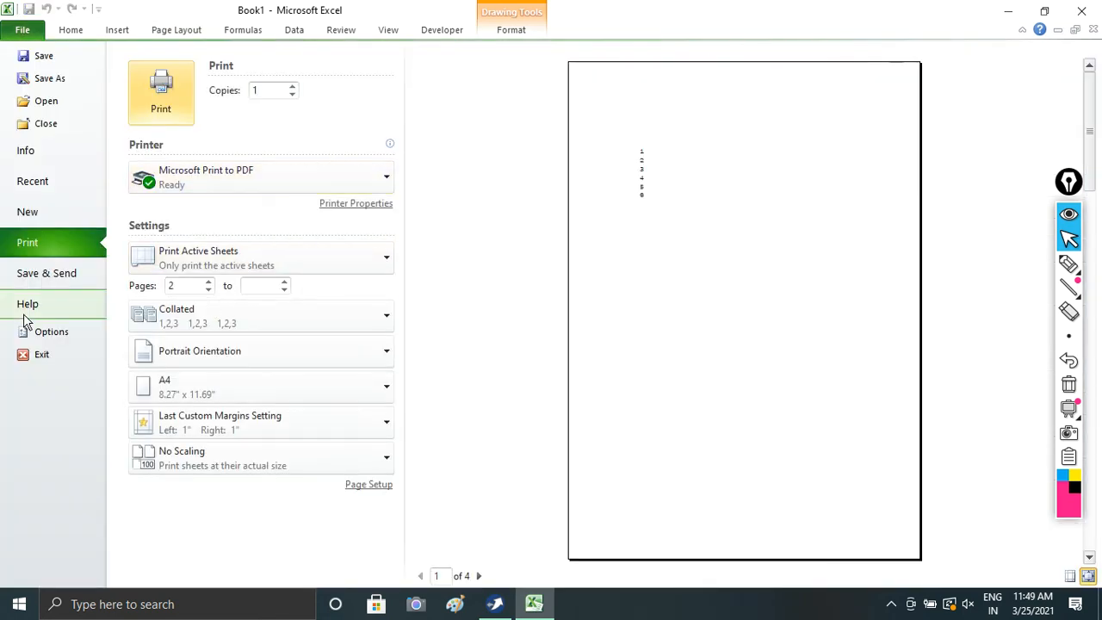
left_click(237, 353)
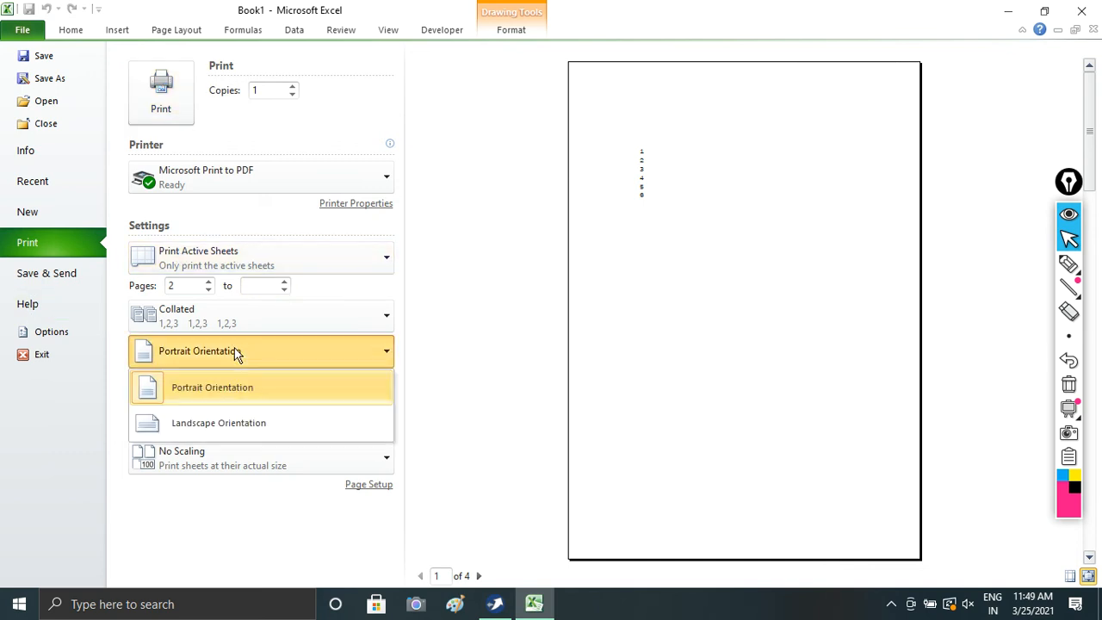
left_click(239, 355)
left_click(205, 463)
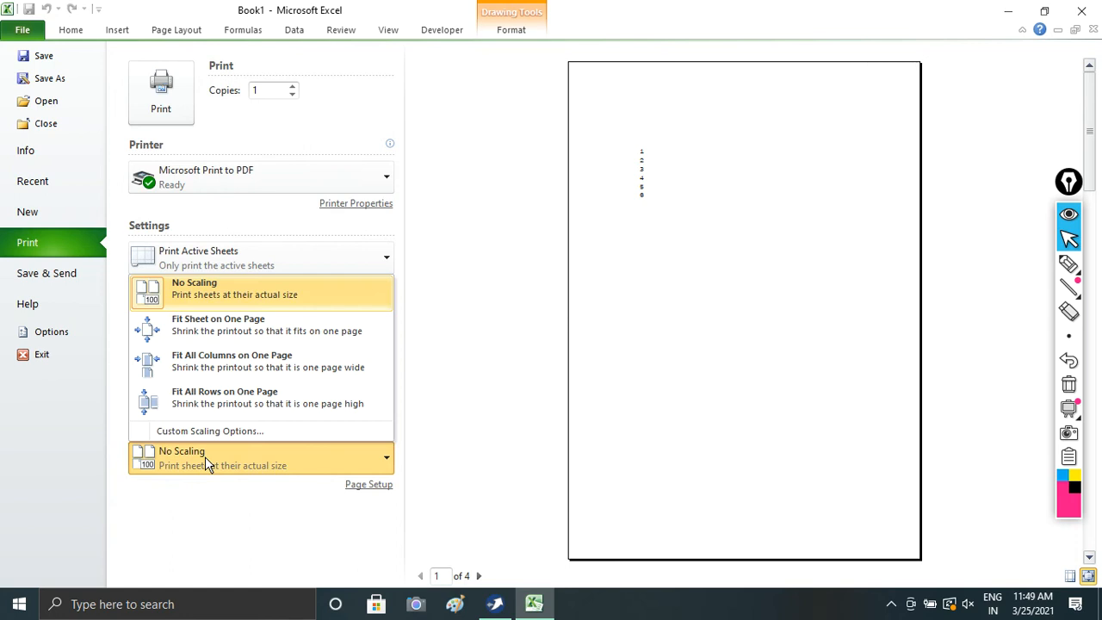
left_click(443, 302)
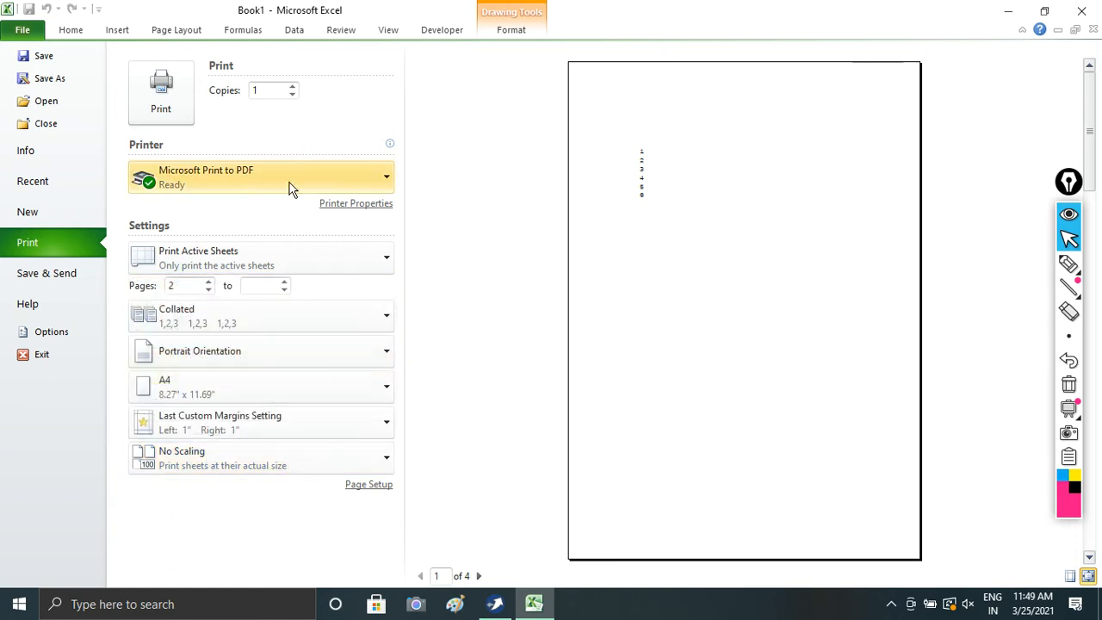
double_click(265, 90)
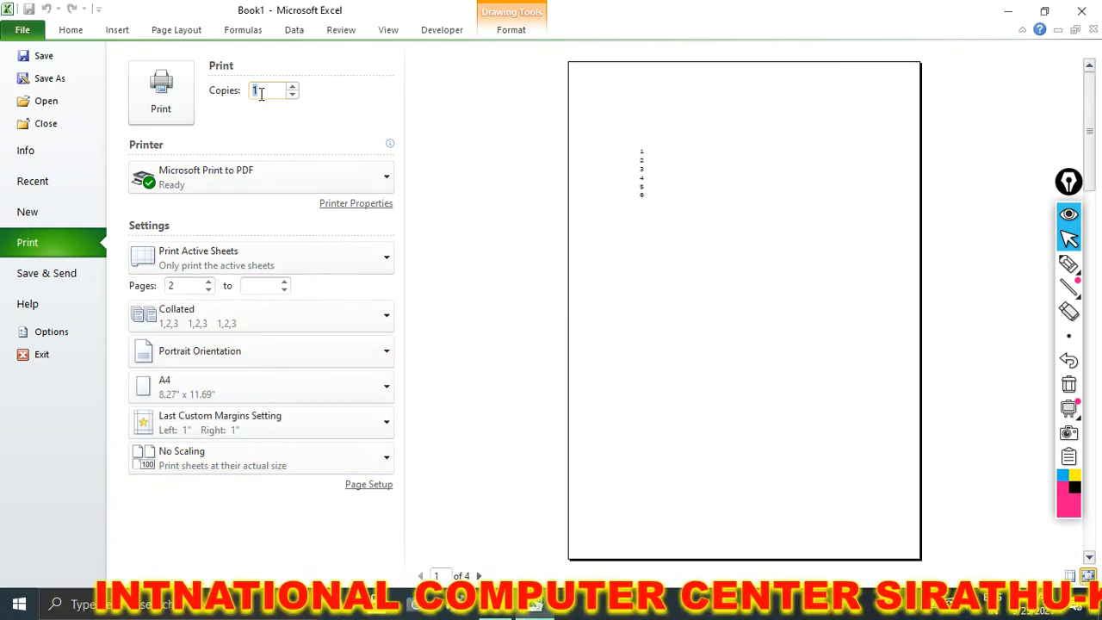
type("2")
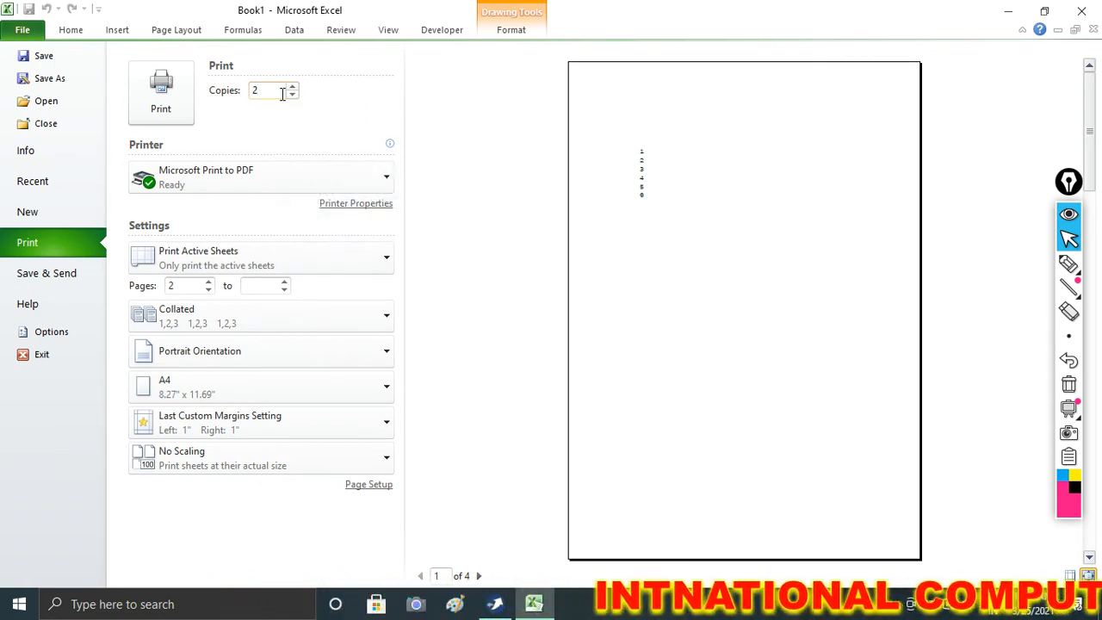
key("Escape")
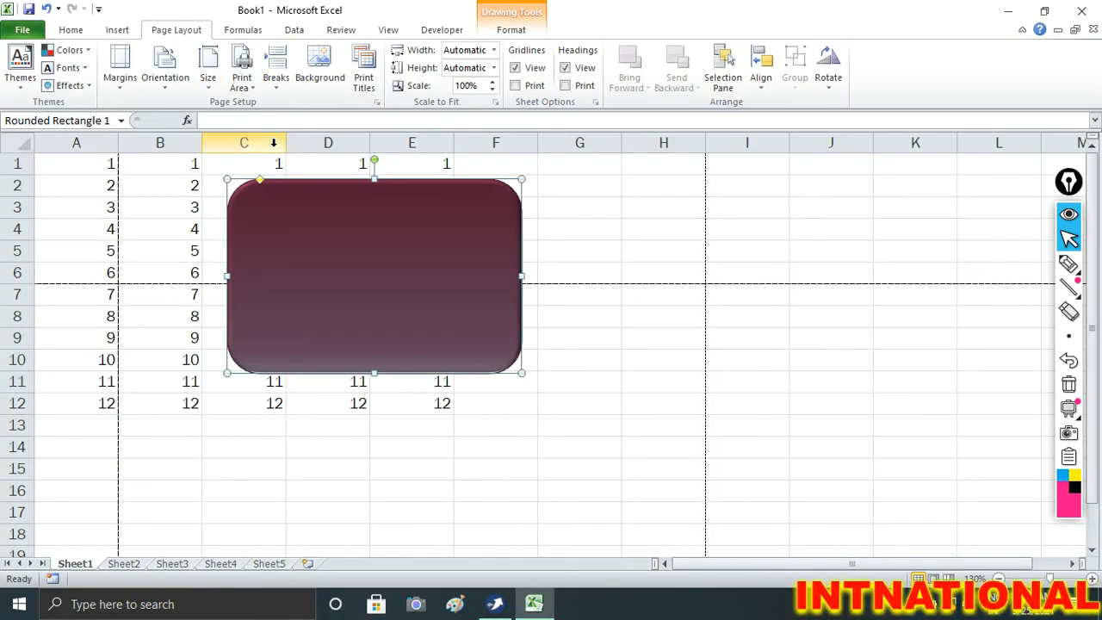
left_click(109, 222)
left_click(162, 201)
left_click(87, 293)
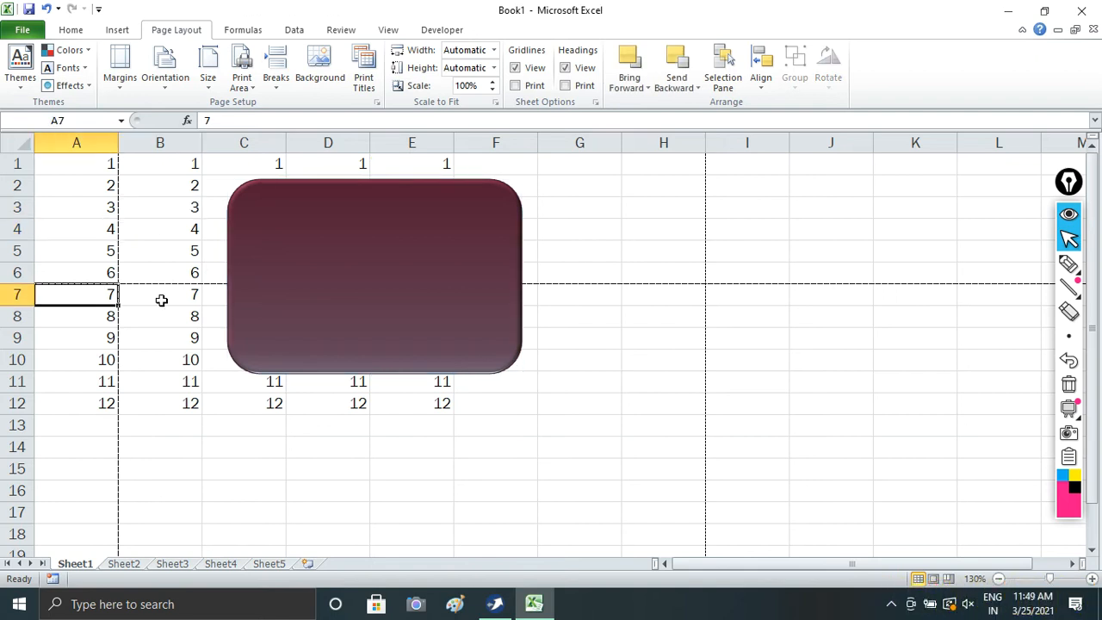
left_click(162, 298)
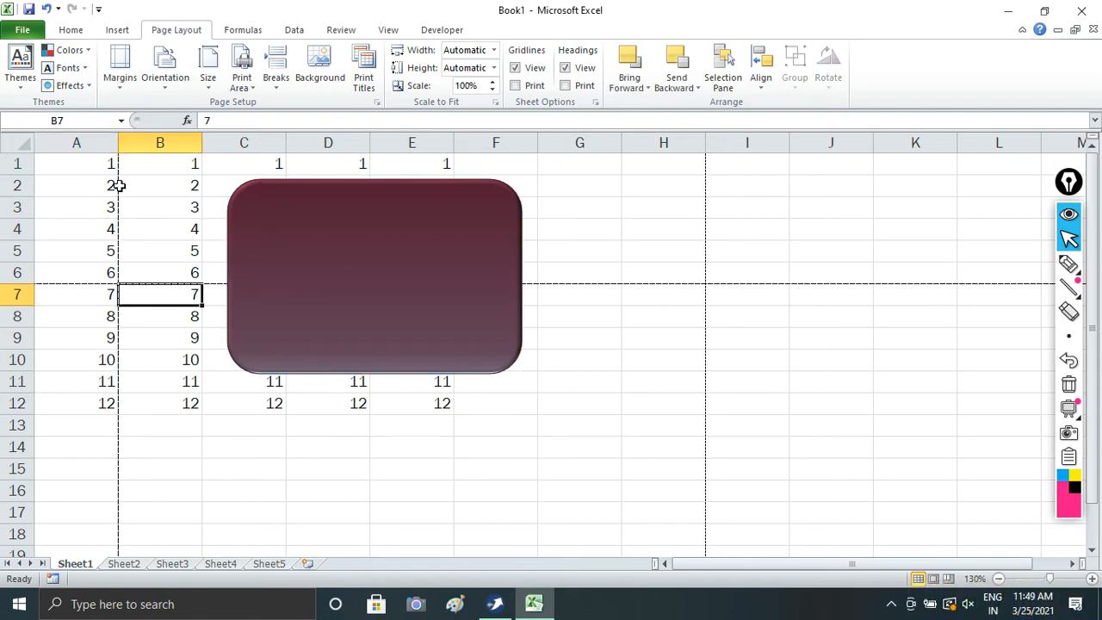
left_click(87, 205)
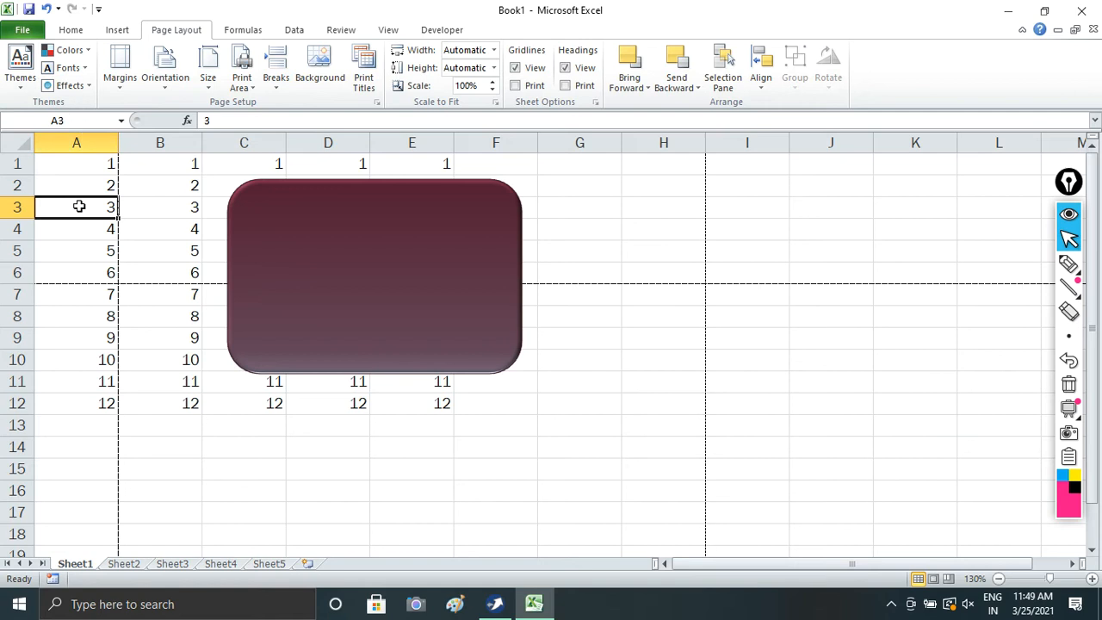
Set the number of copies to 4 and print the sheet to a PDF named HHFGH on the Desktop
key("ctrl+p")
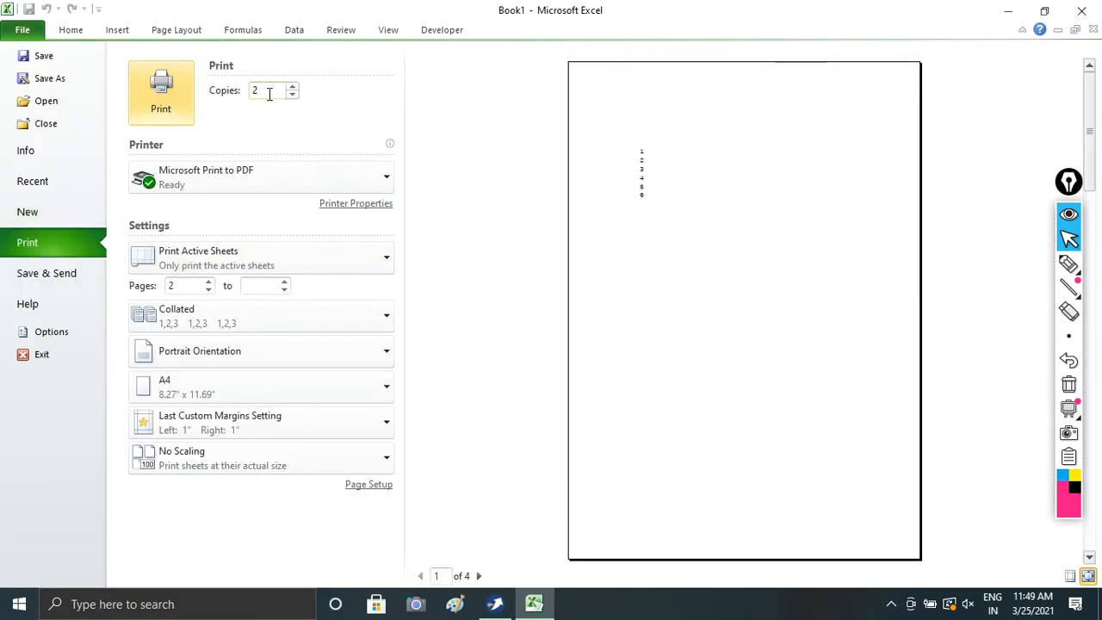
double_click(255, 92)
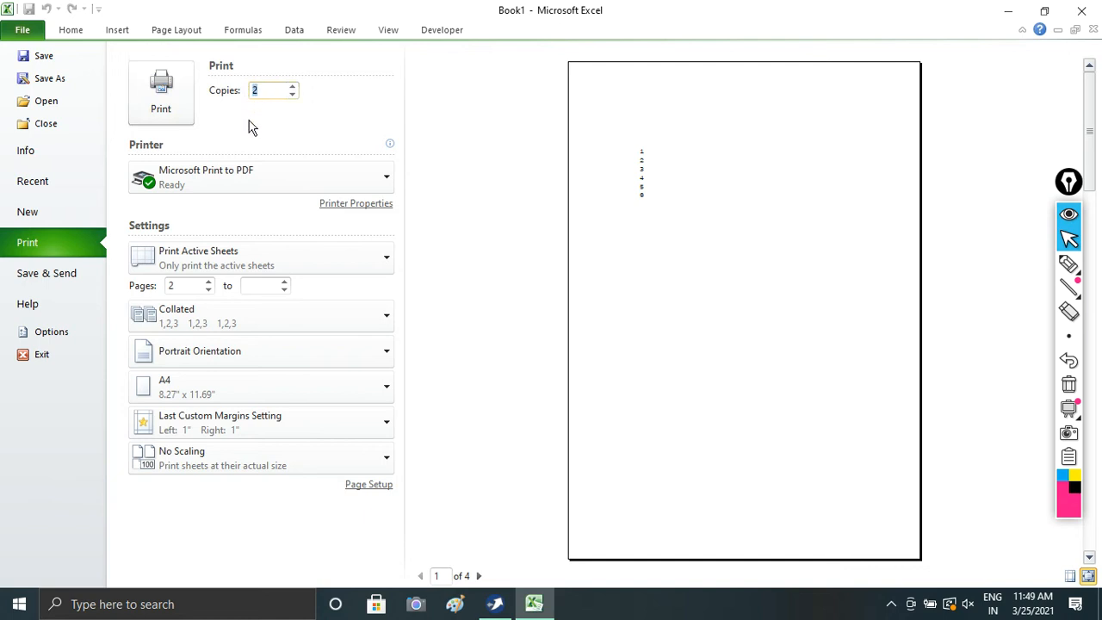
type("1")
type("4")
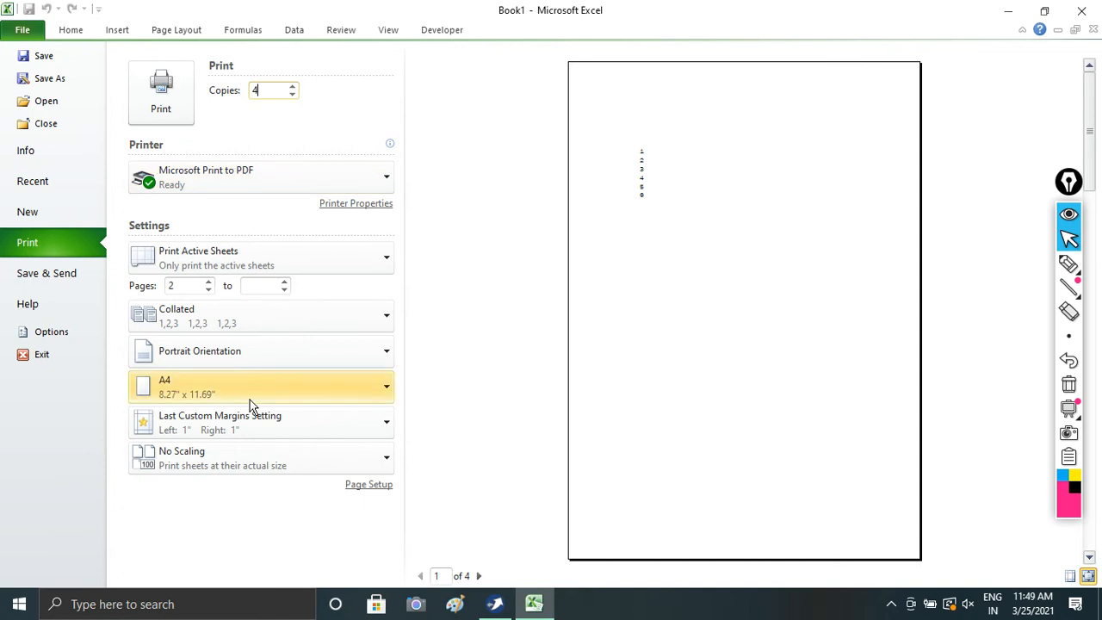
left_click(172, 116)
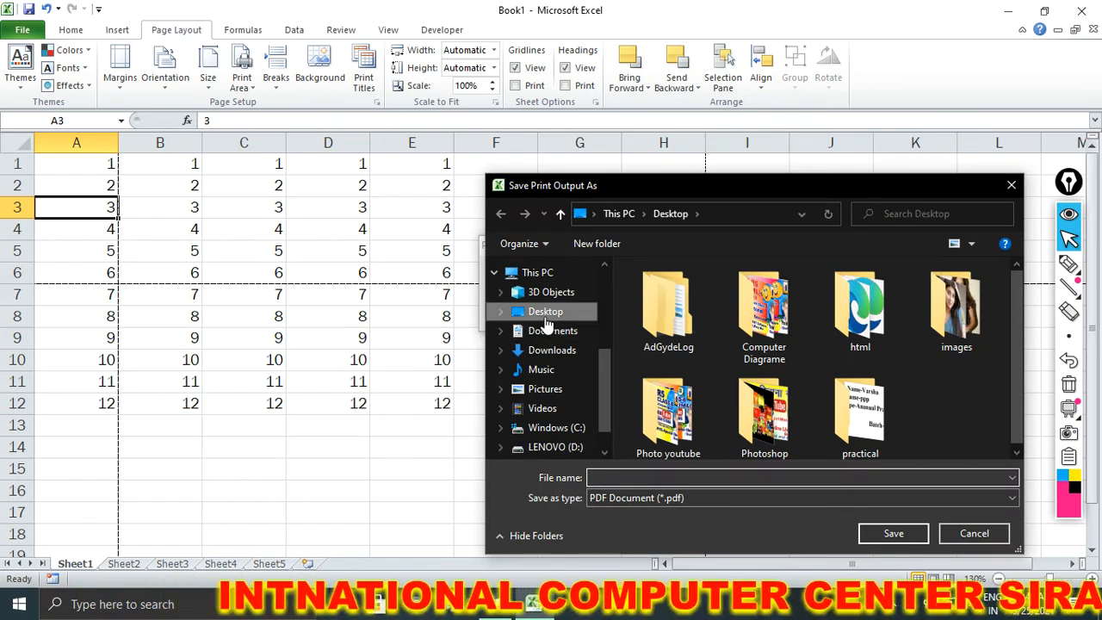
type("HHFGH")
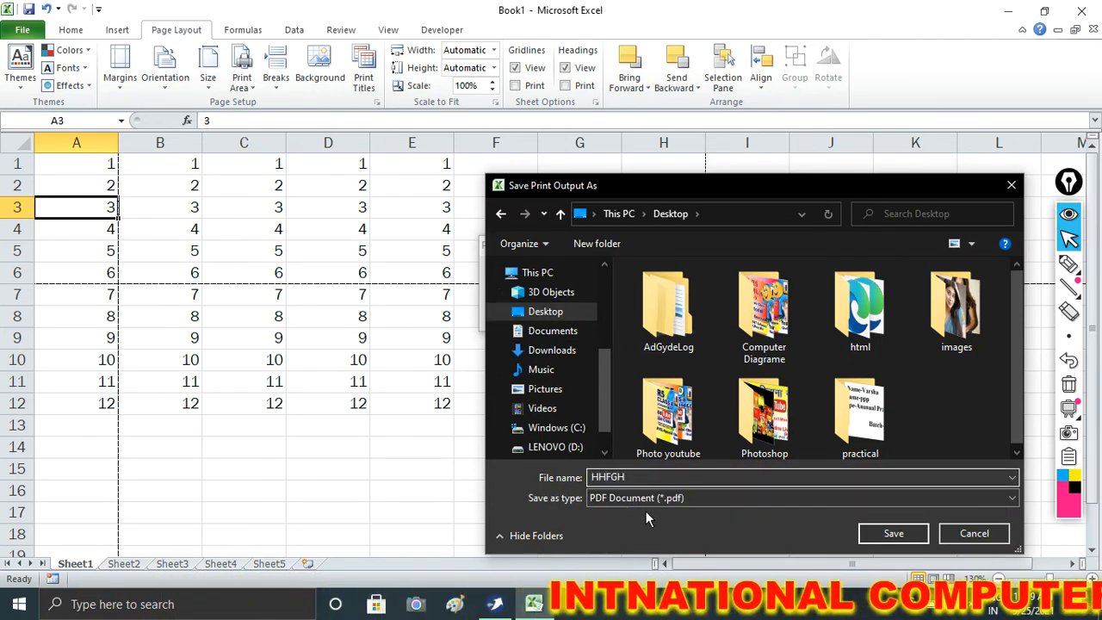
key("Return")
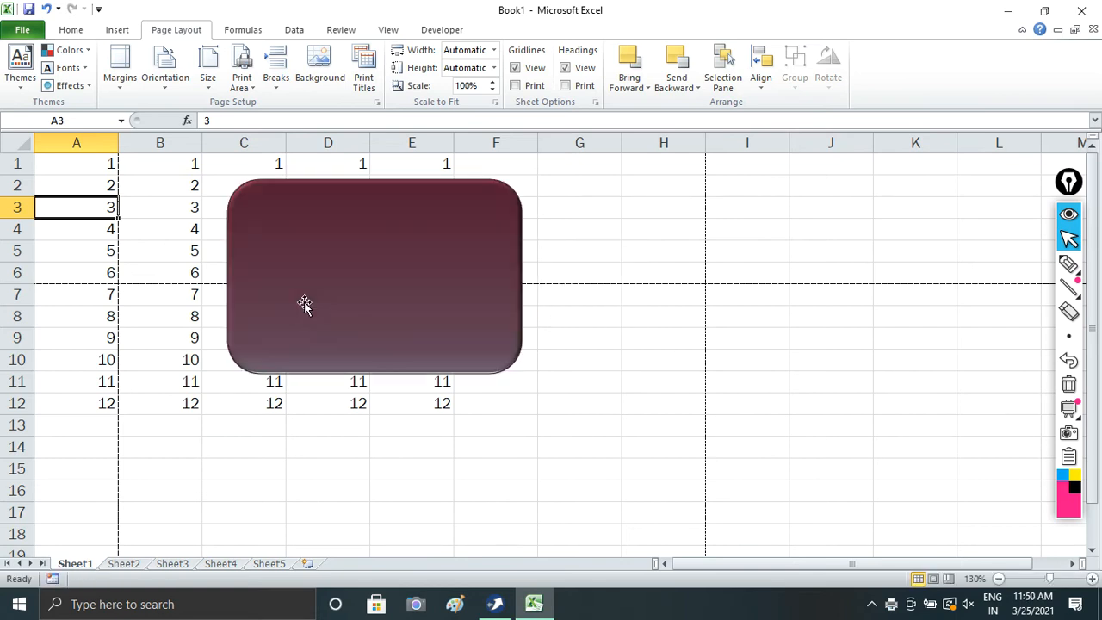
Open HHFGH.pdf from the desktop and examine how the numbers and the shape are divided and repeated across its pages
left_click(1017, 9)
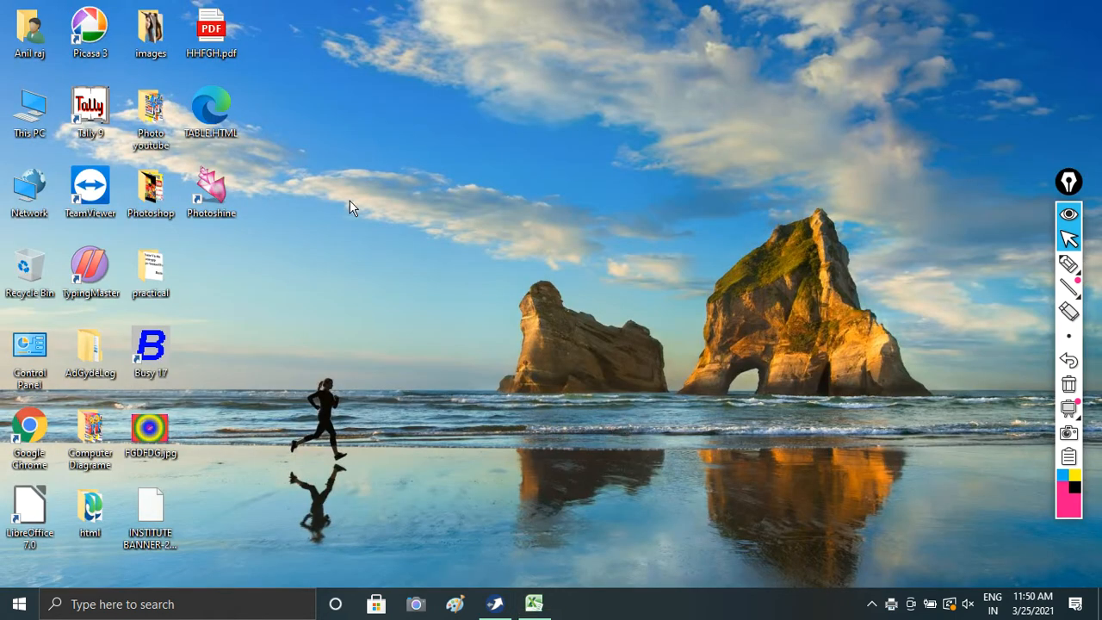
left_click(227, 31)
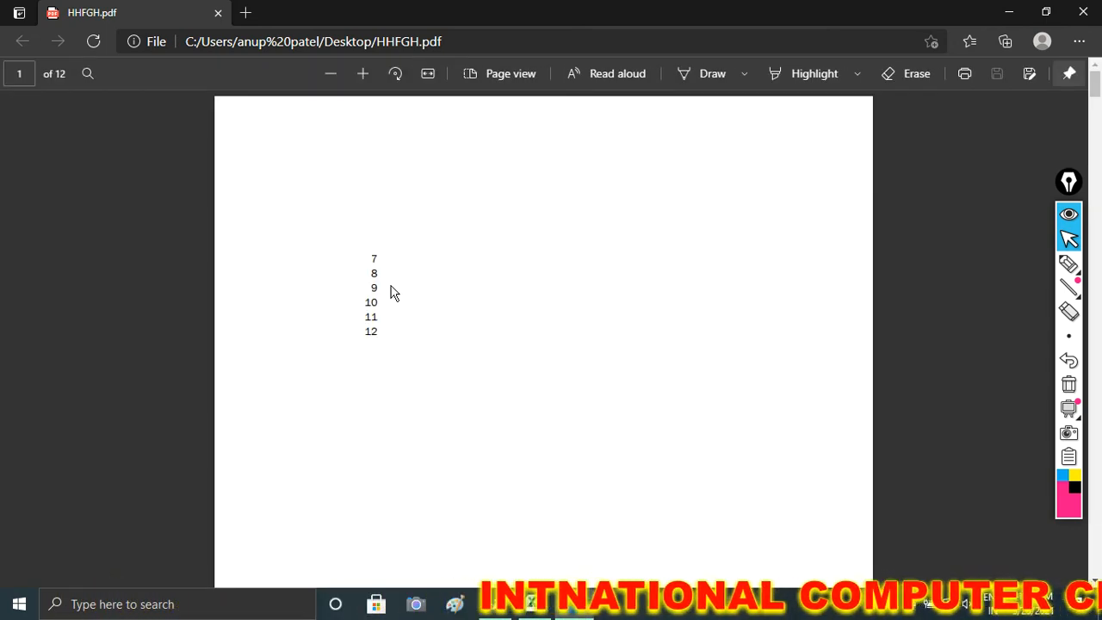
scroll(391, 293, "down", 10)
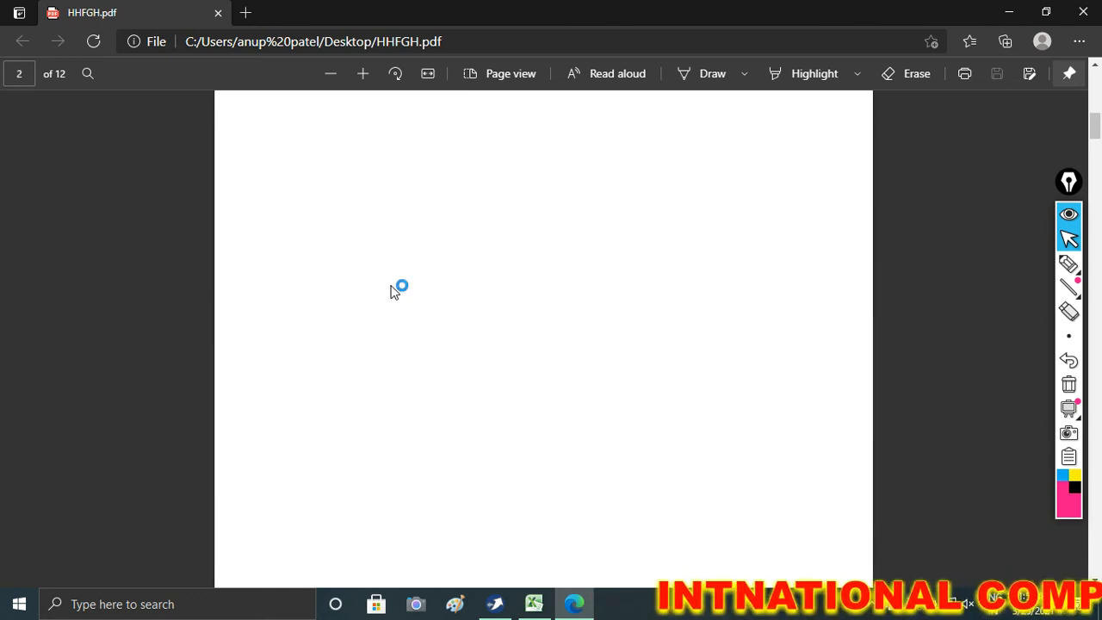
scroll(390, 293, "down", 10)
scroll(390, 292, "up", 5)
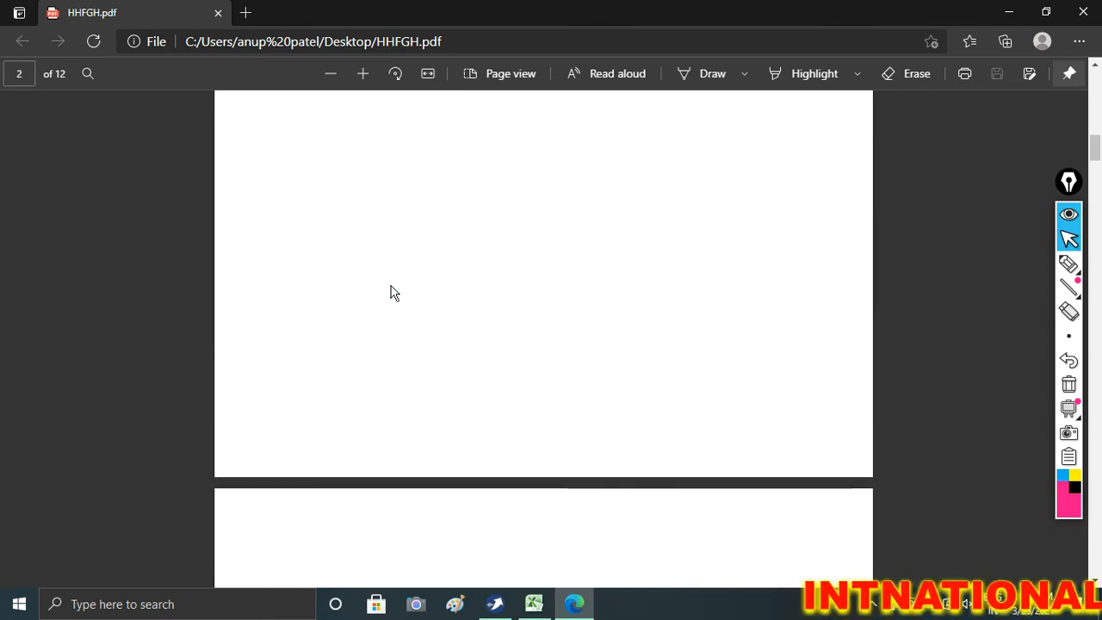
scroll(390, 293, "down", 5)
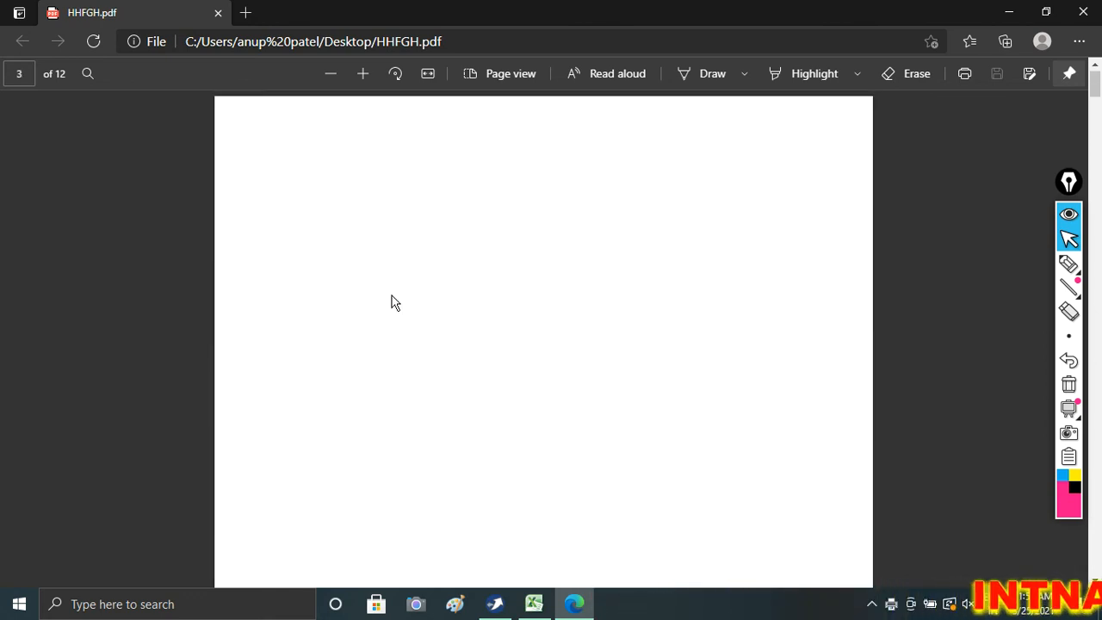
scroll(391, 302, "up", 20)
scroll(391, 302, "up", 3)
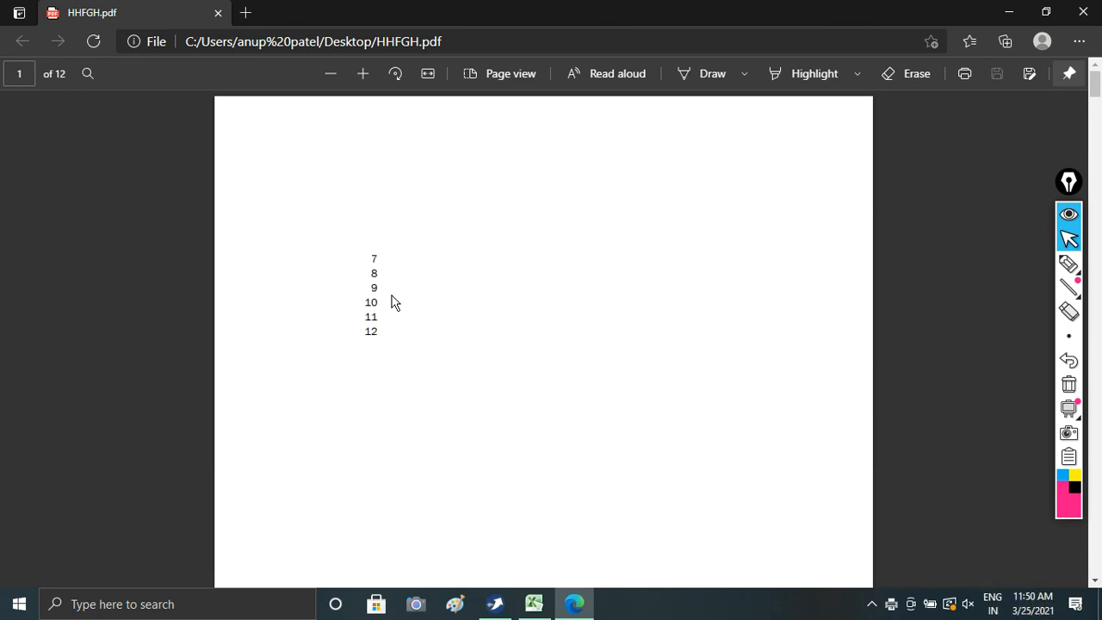
scroll(391, 302, "down", 15)
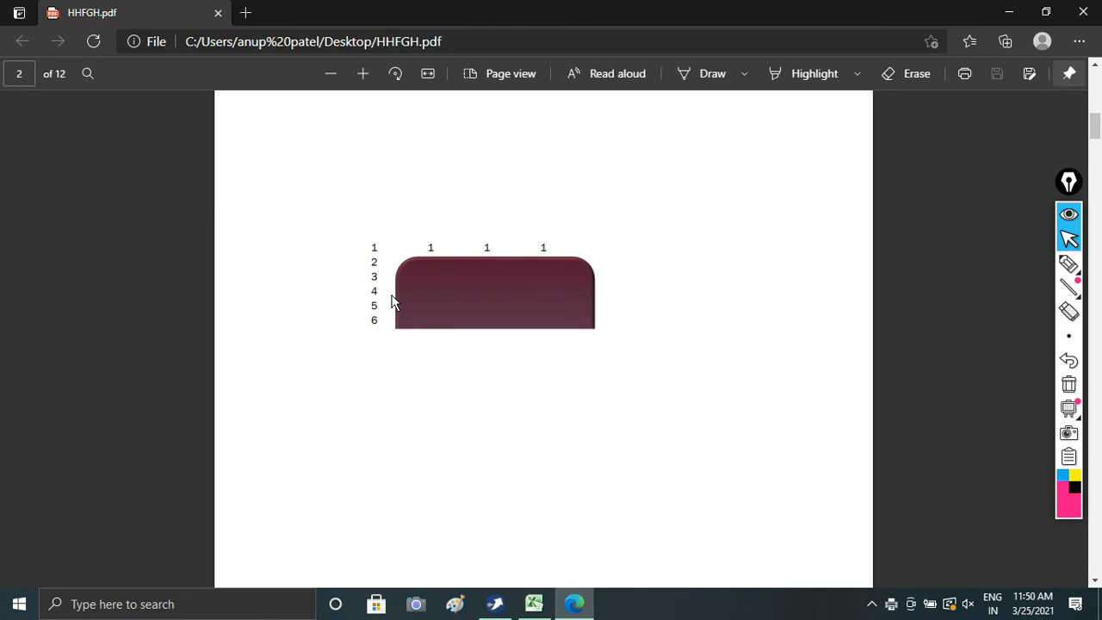
scroll(391, 302, "down", 10)
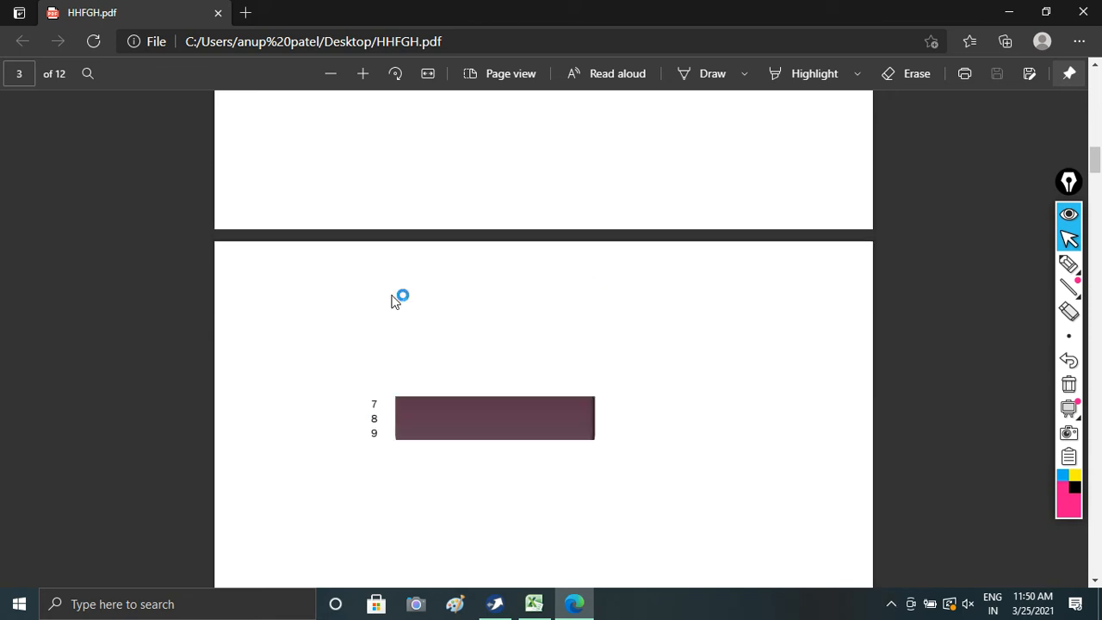
scroll(391, 303, "down", 2)
scroll(395, 317, "down", 10)
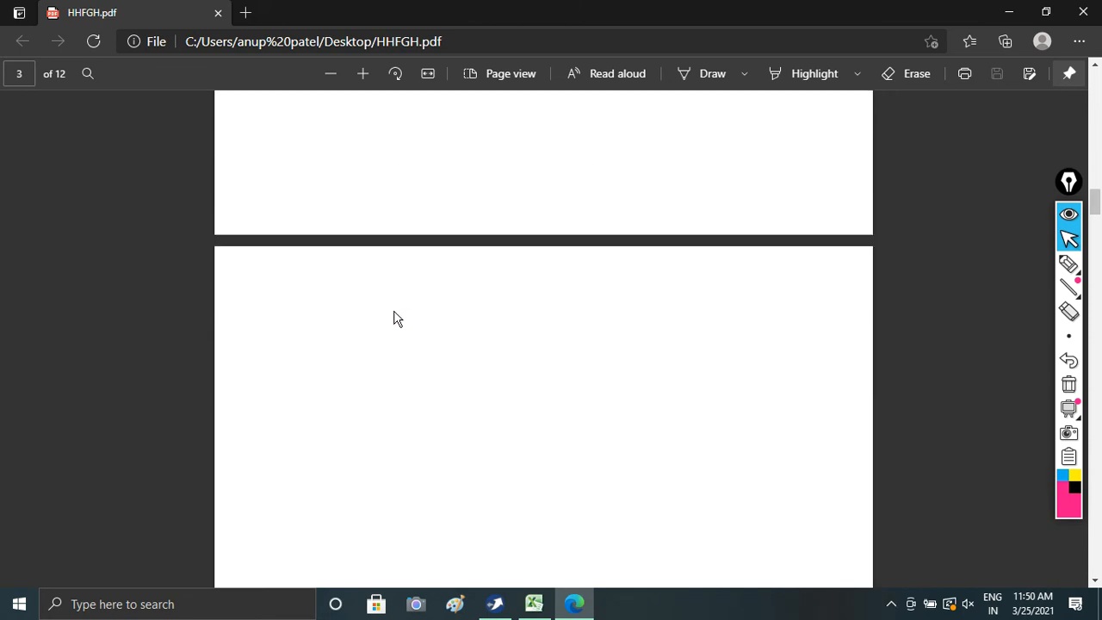
scroll(394, 318, "down", 4)
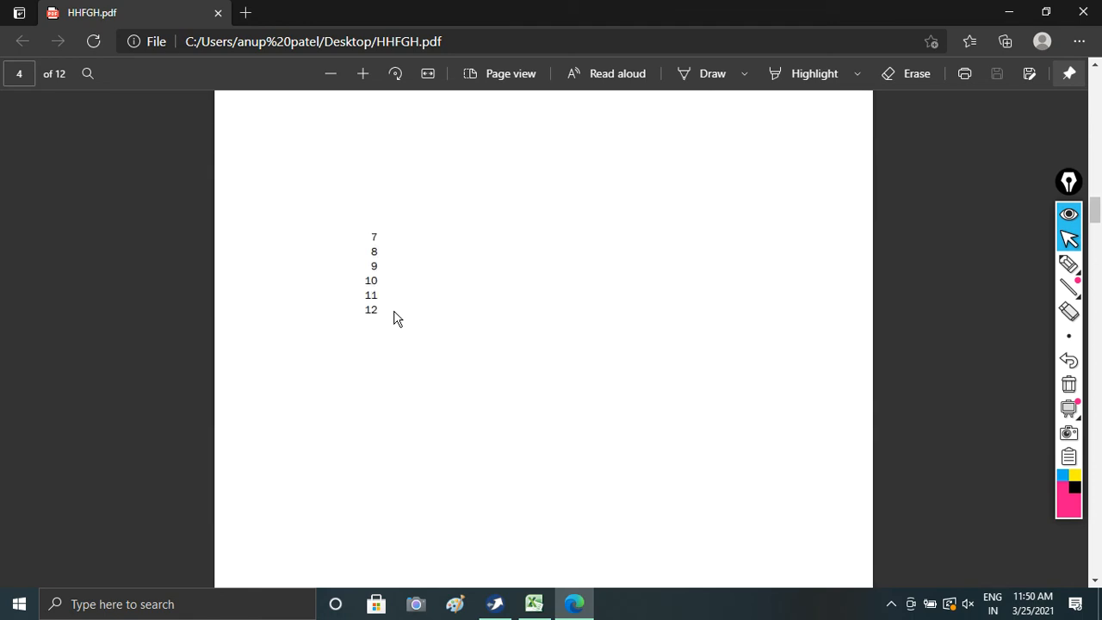
scroll(394, 318, "up", 2)
scroll(394, 318, "down", 3)
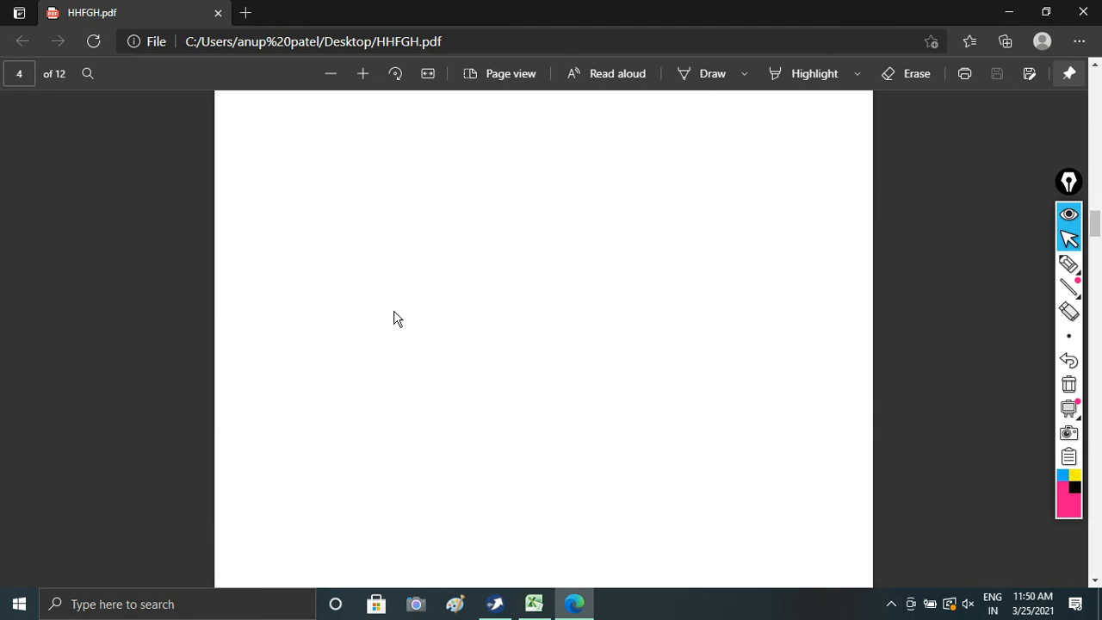
scroll(395, 318, "down", 5)
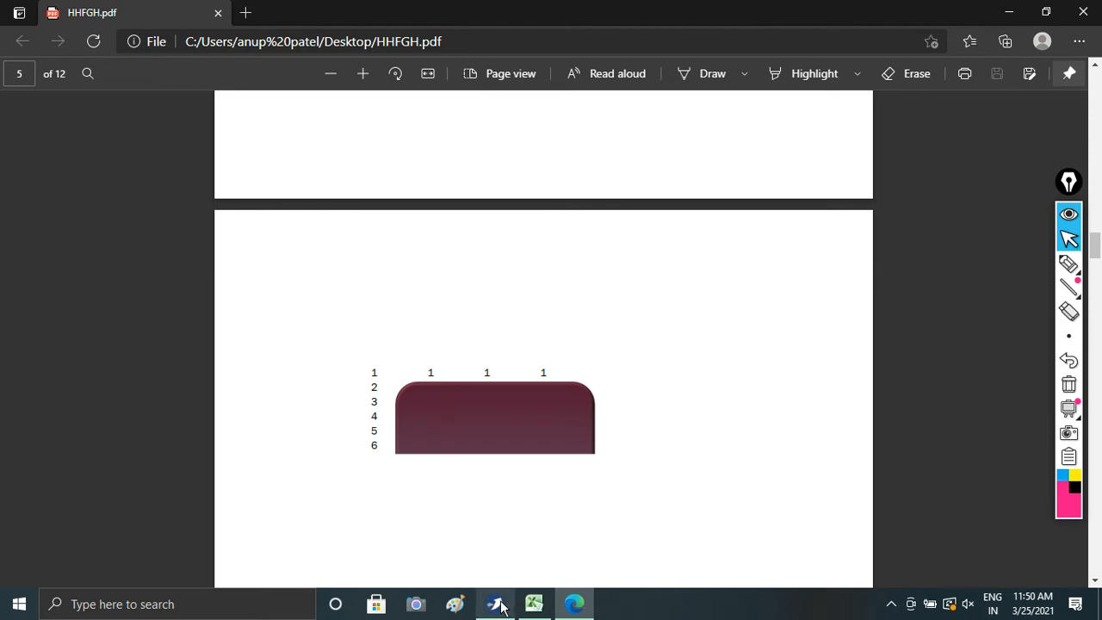
Return to the Excel workbook and reset all page breaks on Sheet1
mouse_move(501, 607)
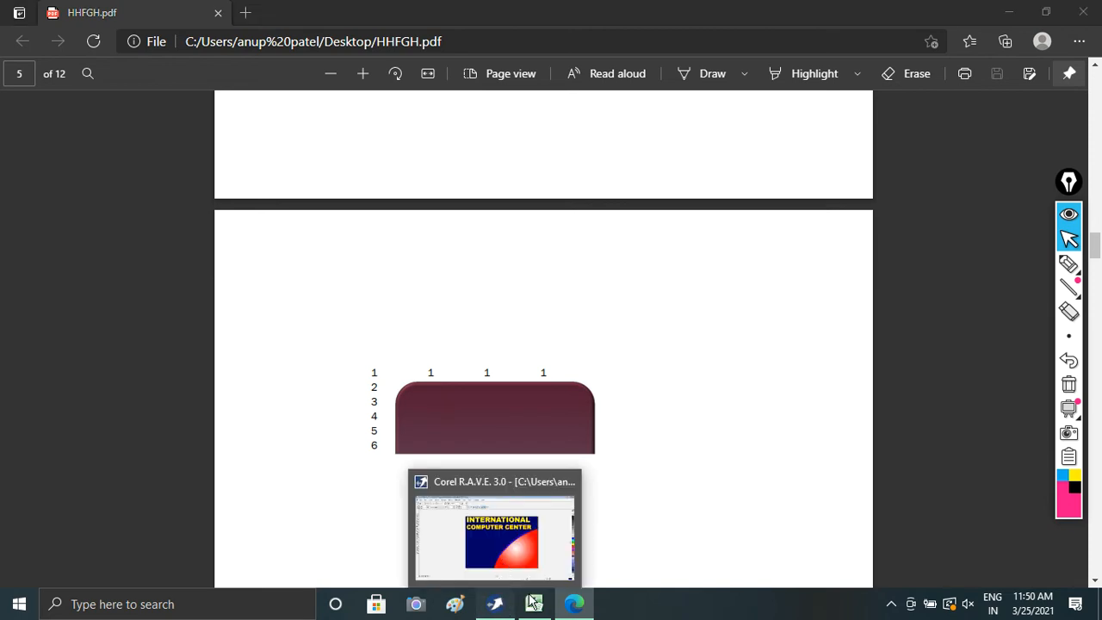
left_click(534, 602)
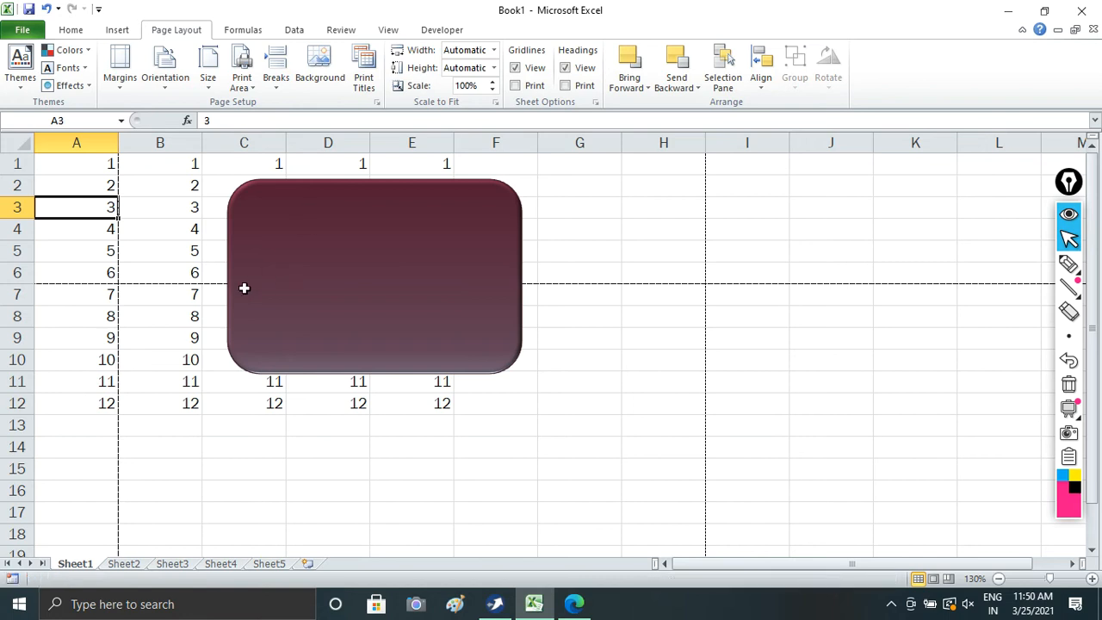
left_click(276, 76)
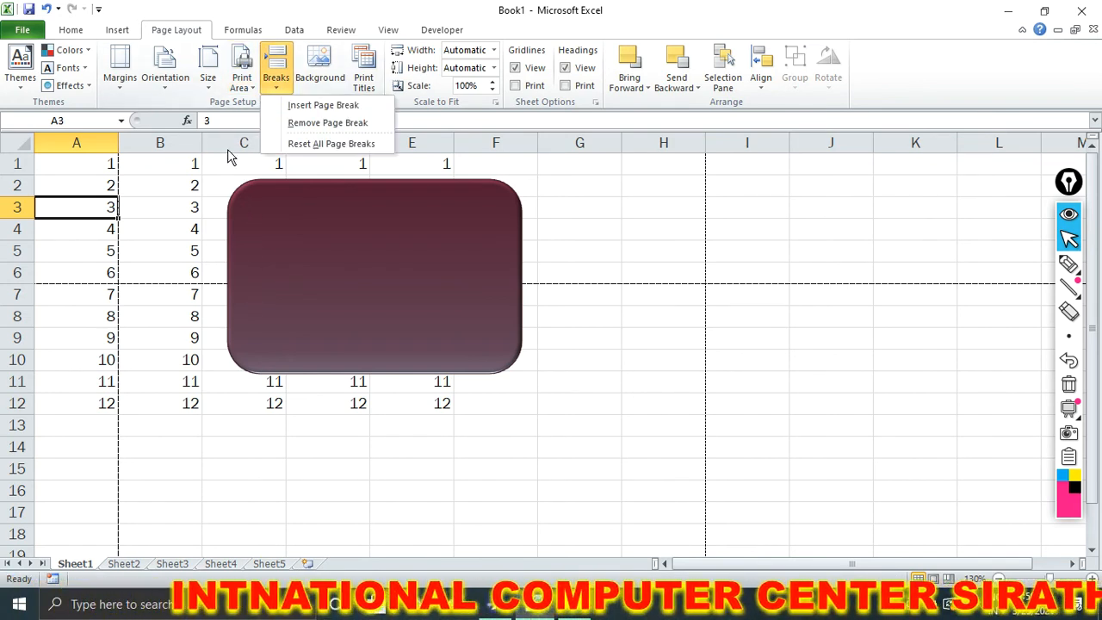
left_click(306, 145)
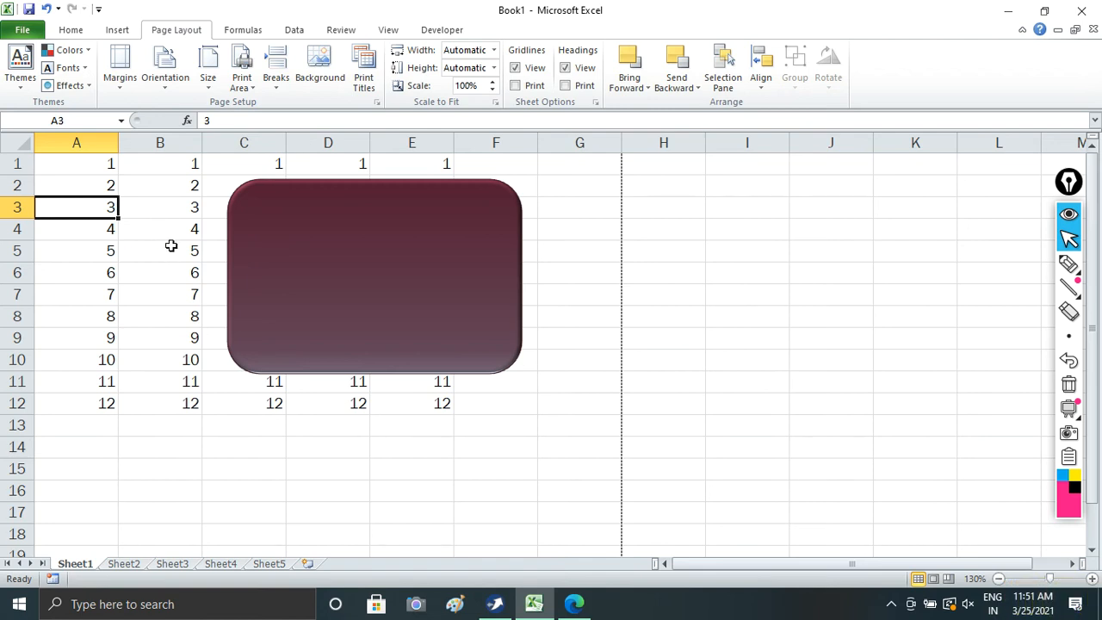
Start adding a sheet background picture and open the photos2 folder on the LENOVO (D:) drive
left_click(196, 202)
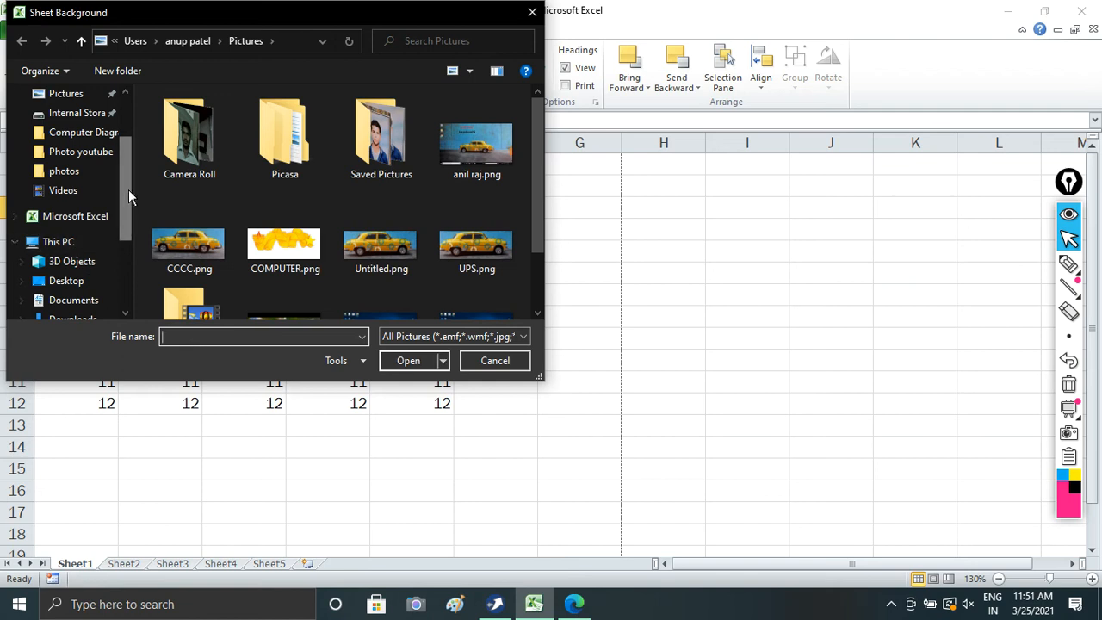
left_click_drag(128, 189, 129, 216)
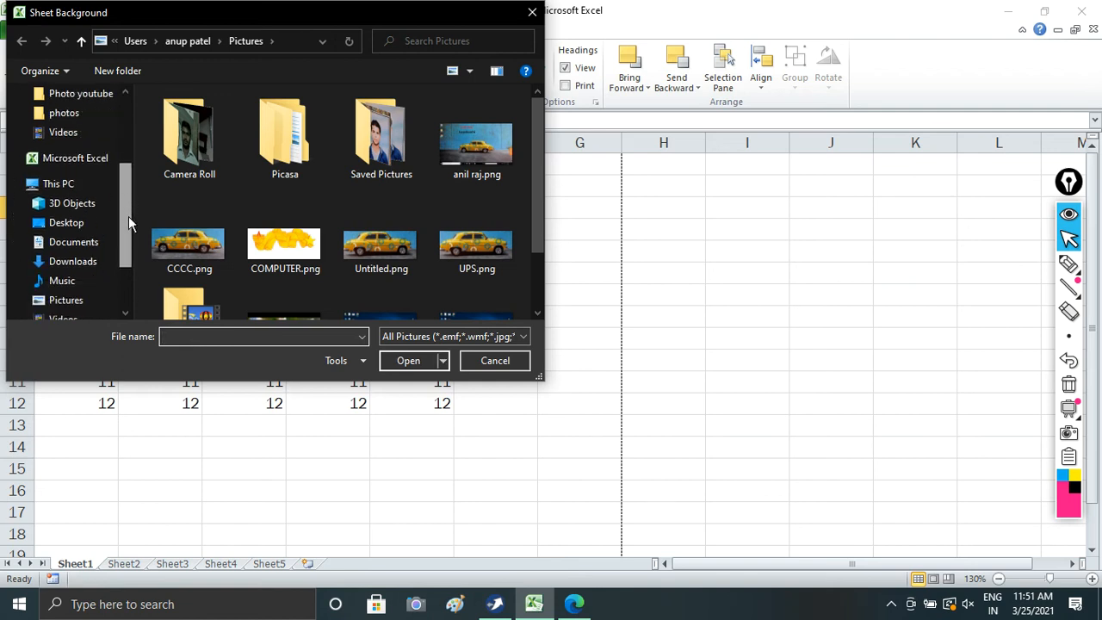
left_click(63, 188)
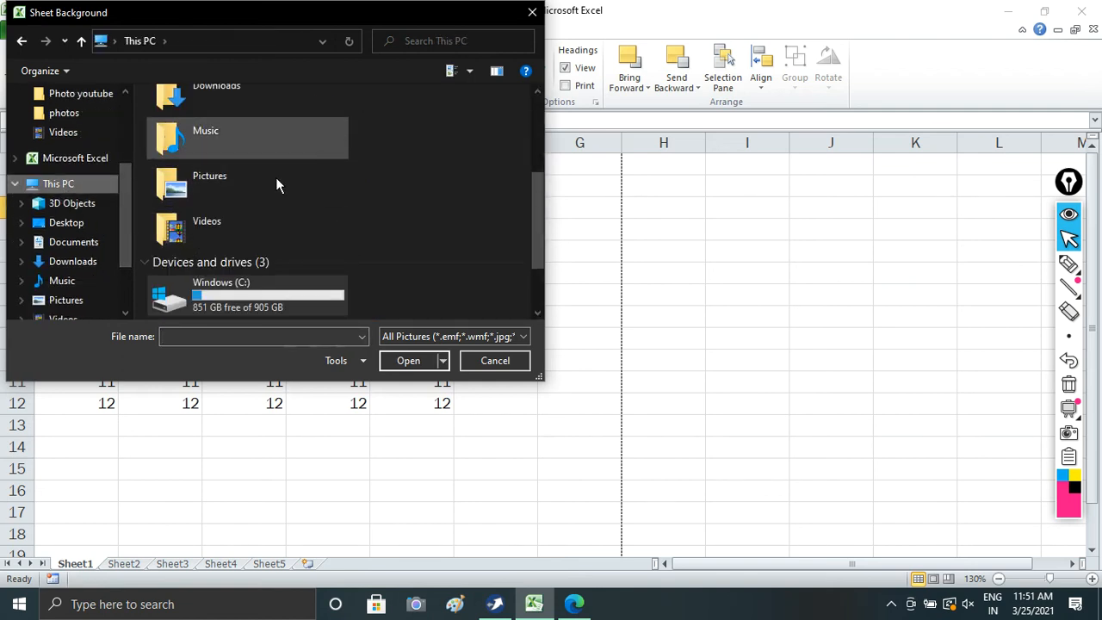
left_click_drag(538, 199, 539, 247)
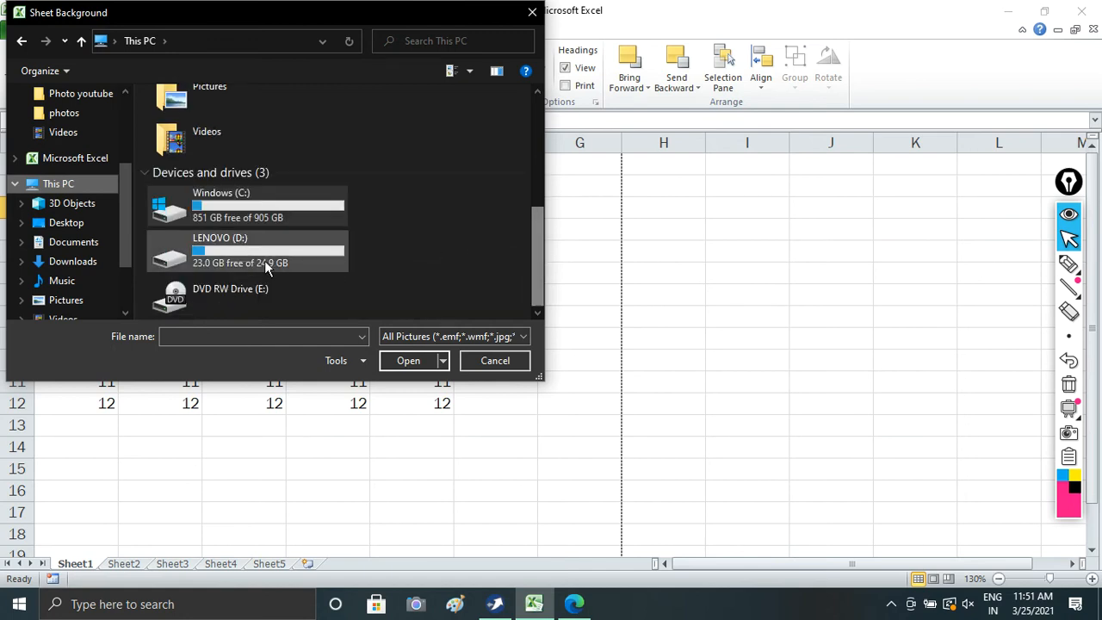
double_click(238, 252)
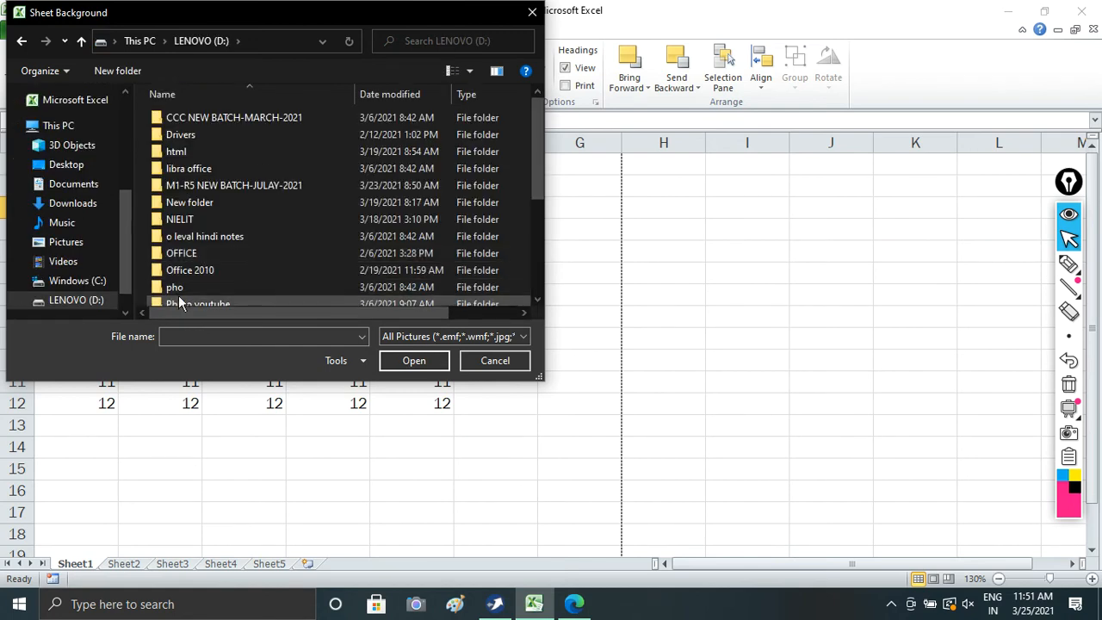
scroll(183, 286, "down", 2)
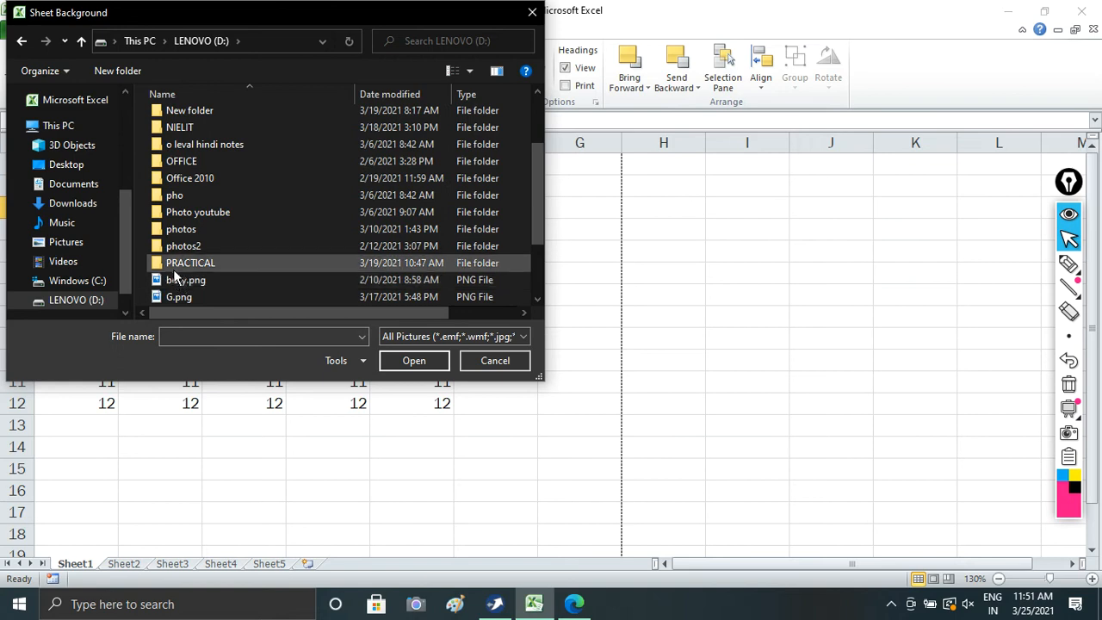
left_click(215, 246)
double_click(219, 245)
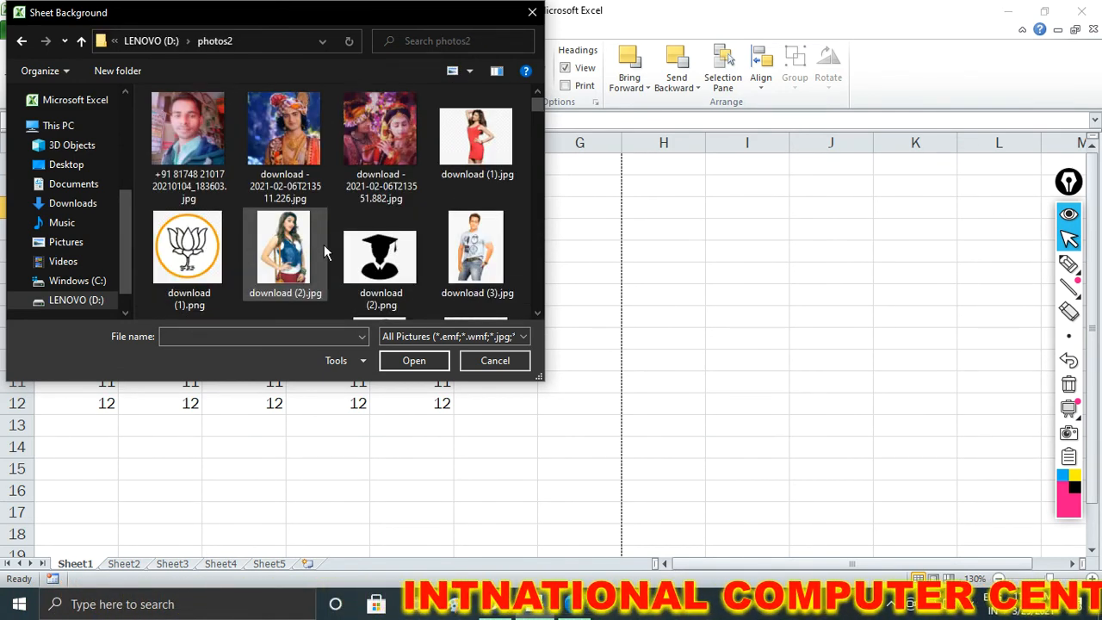
Insert the round emblem picture download (51).jpg from photos2 as the sheet background
scroll(323, 245, "down", 2)
scroll(324, 251, "down", 5)
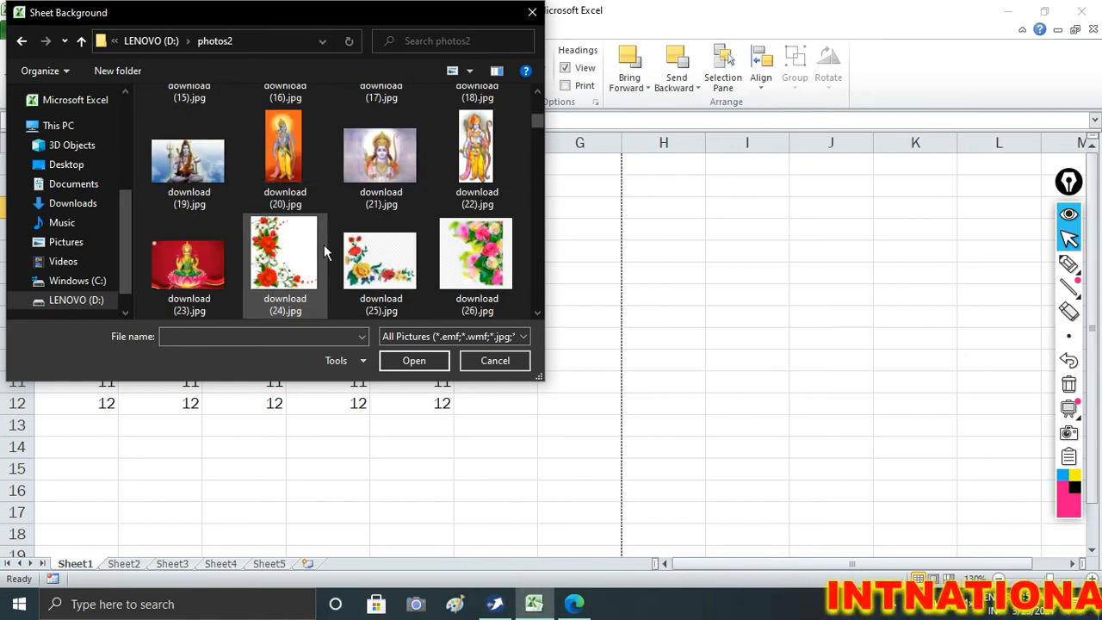
scroll(324, 251, "down", 4)
scroll(326, 250, "down", 3)
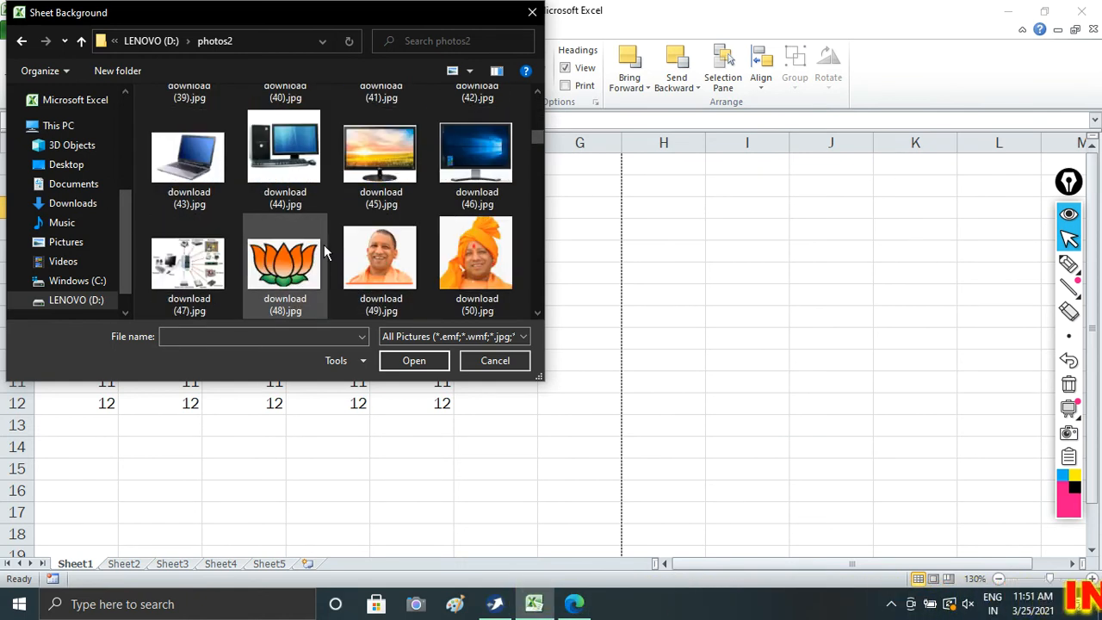
left_click(189, 262)
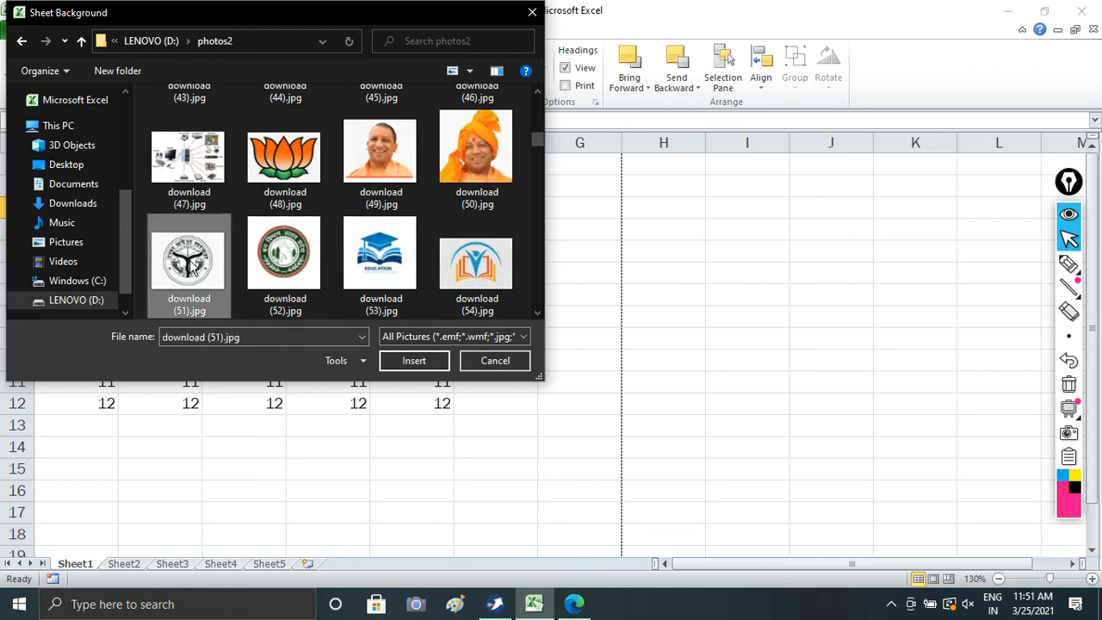
left_click(415, 360)
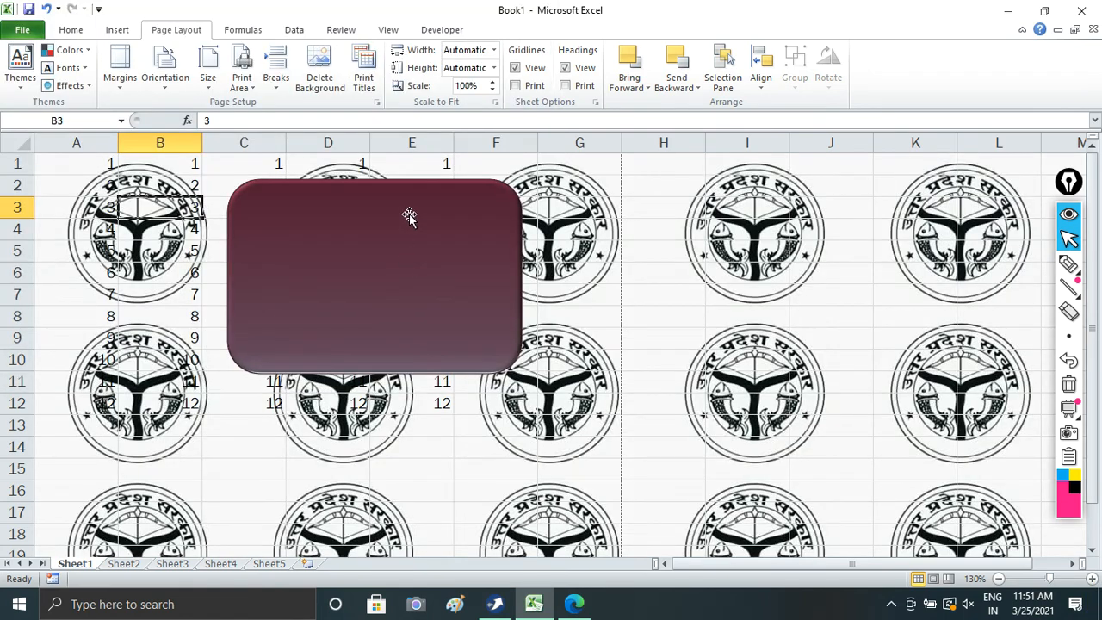
Move the rounded rectangle off the numbers to around columns G to J, and format A1:E12 as bold red text
left_click_drag(409, 216, 706, 372)
left_click(101, 168)
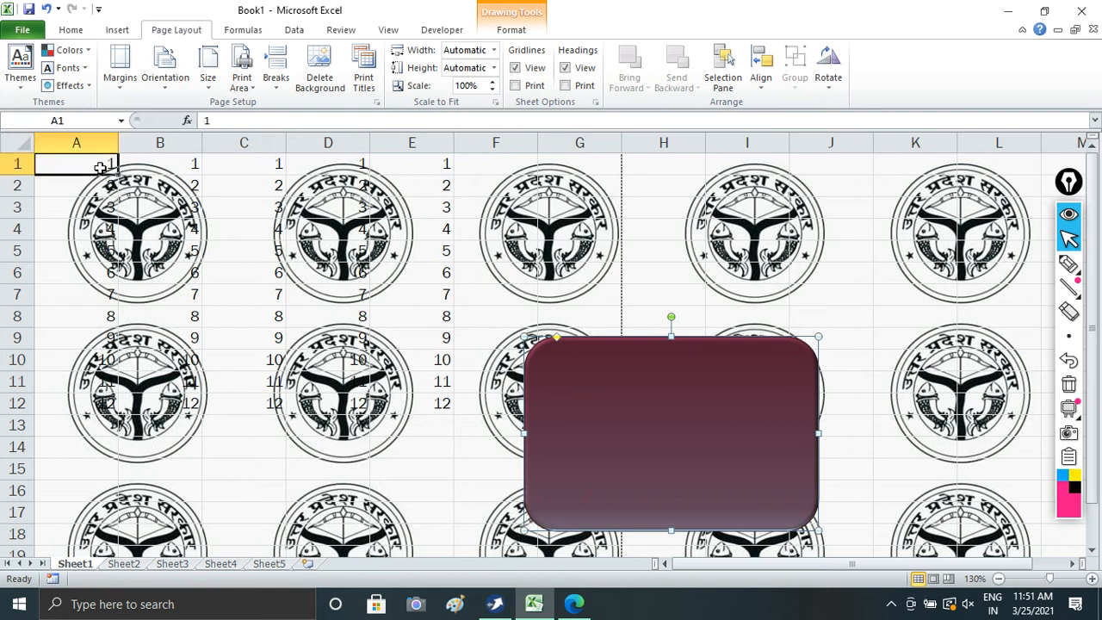
left_click_drag(101, 168, 413, 403)
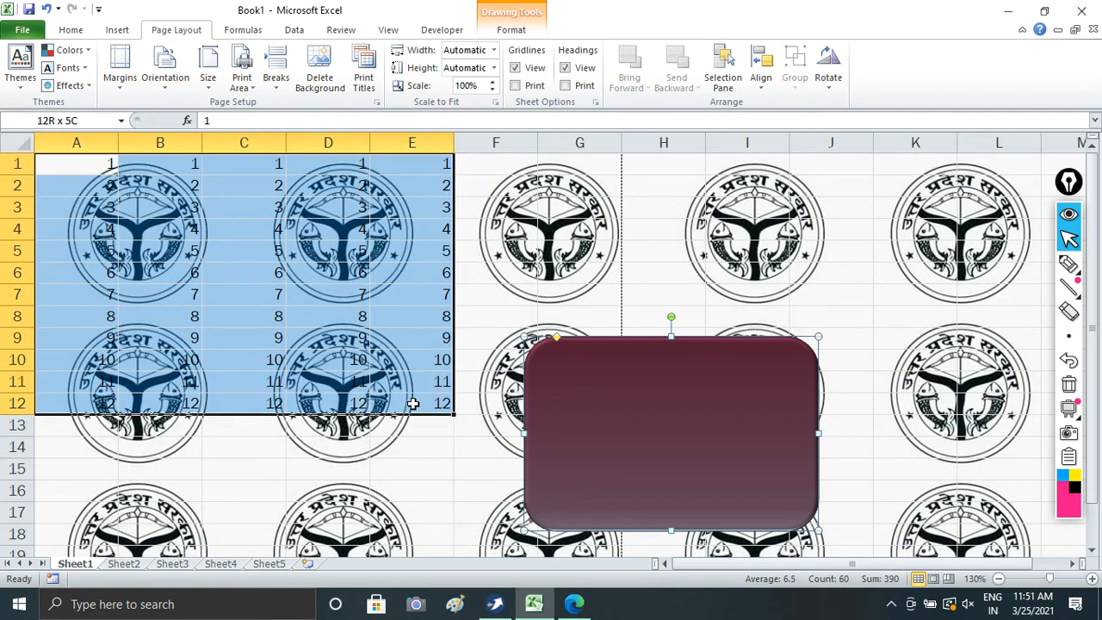
left_click(71, 31)
left_click(135, 81)
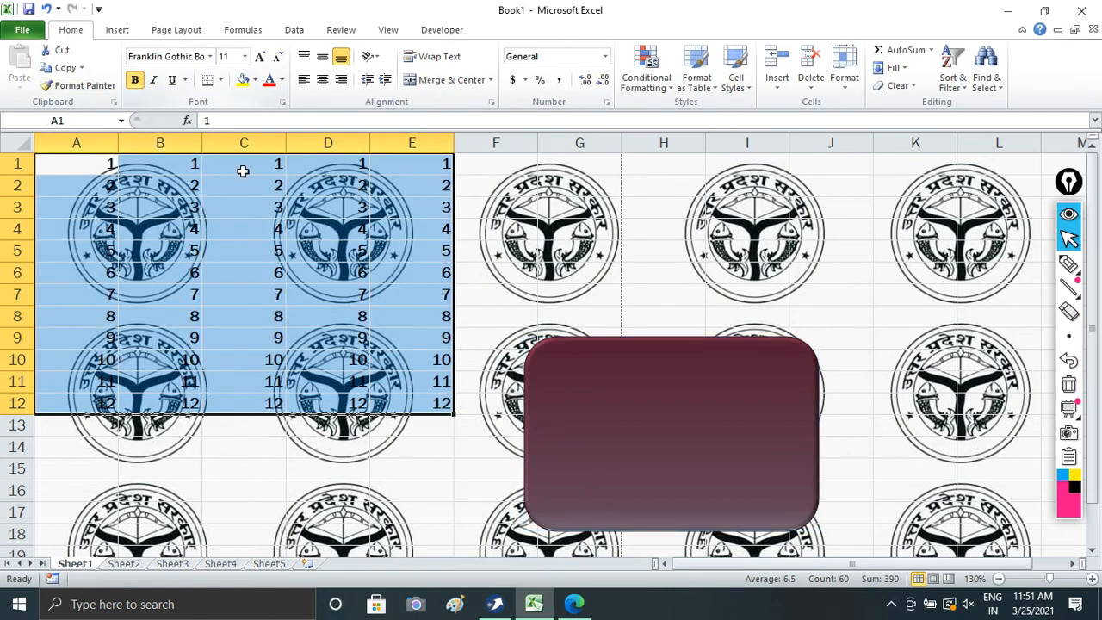
left_click(270, 80)
left_click(336, 224)
scroll(468, 236, "down", 4)
scroll(466, 235, "up", 1)
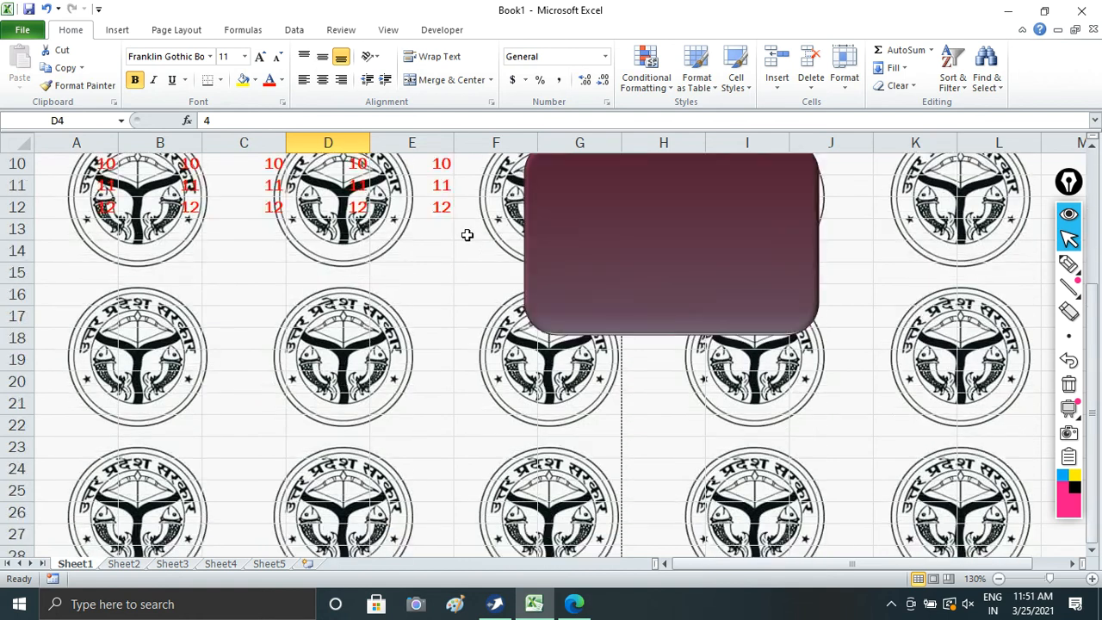
scroll(467, 235, "up", 3)
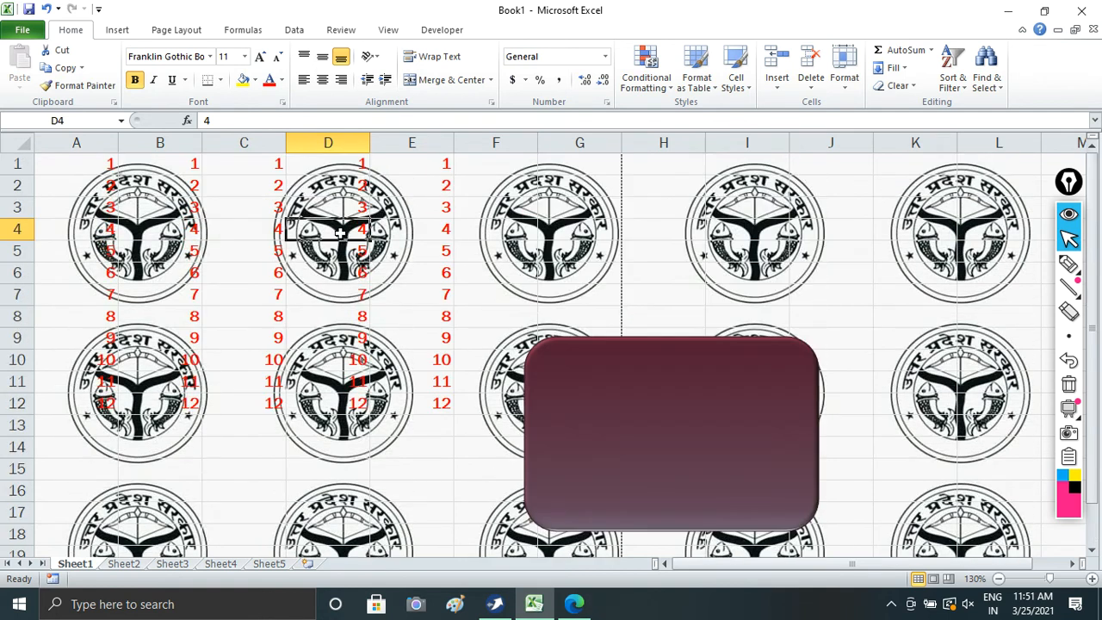
Delete the emblem background from Sheet1
left_click(178, 30)
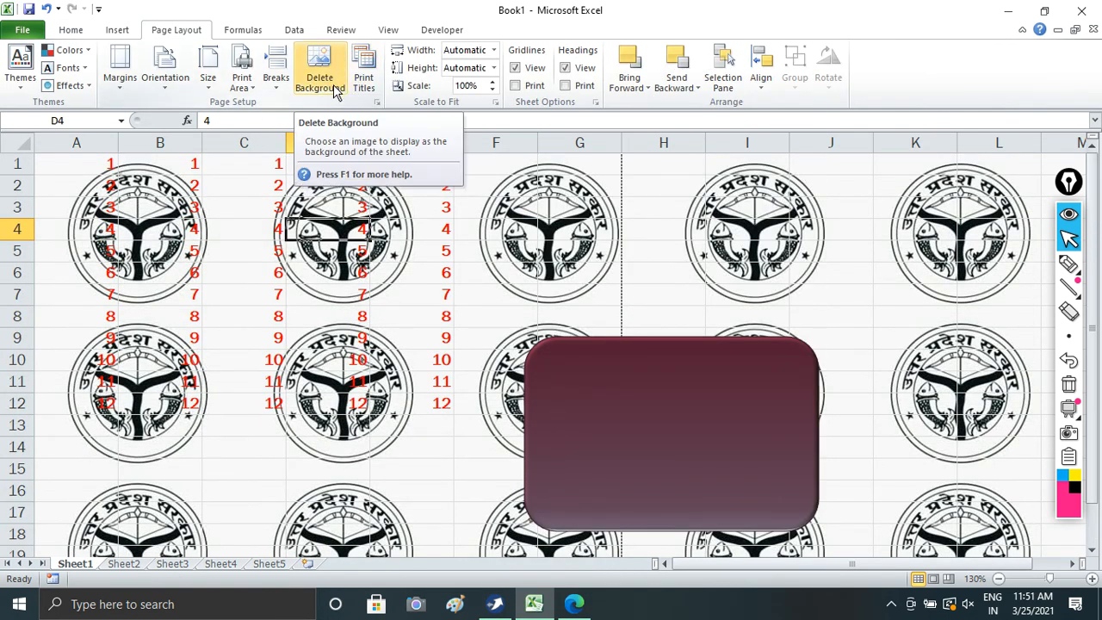
left_click(332, 89)
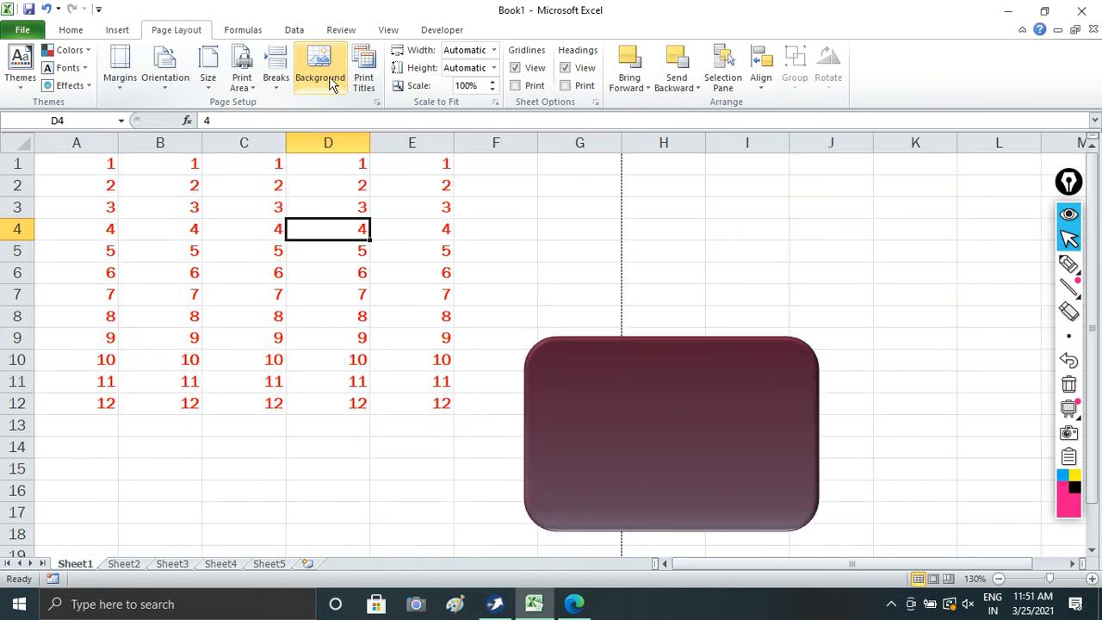
Apply download (2).png from photos2 as the sheet background and delete it again
left_click(329, 80)
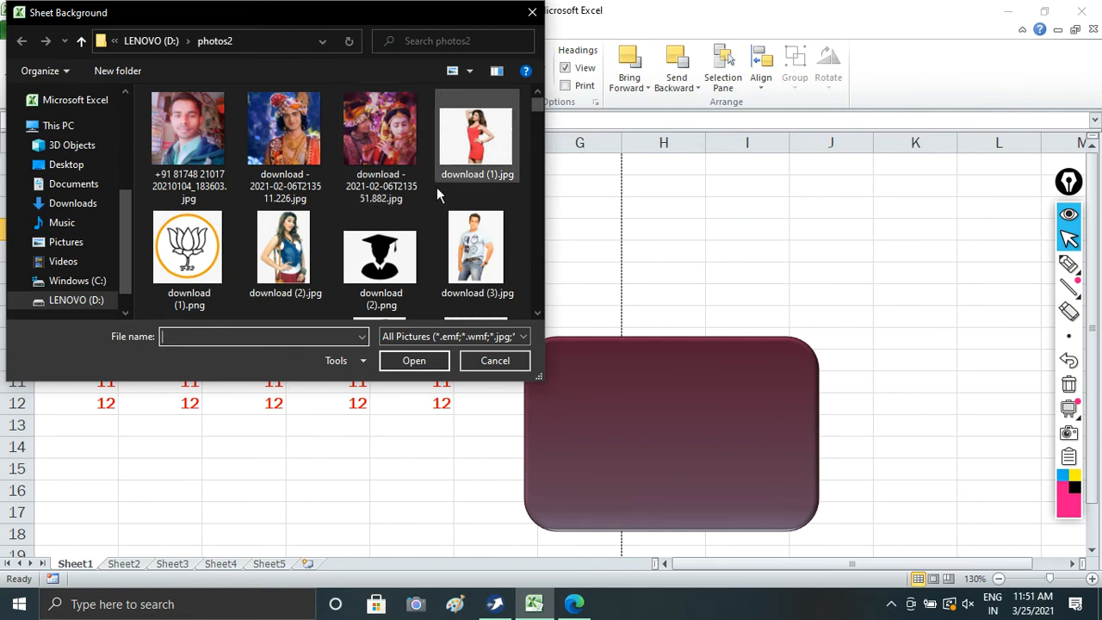
left_click(380, 257)
left_click(408, 362)
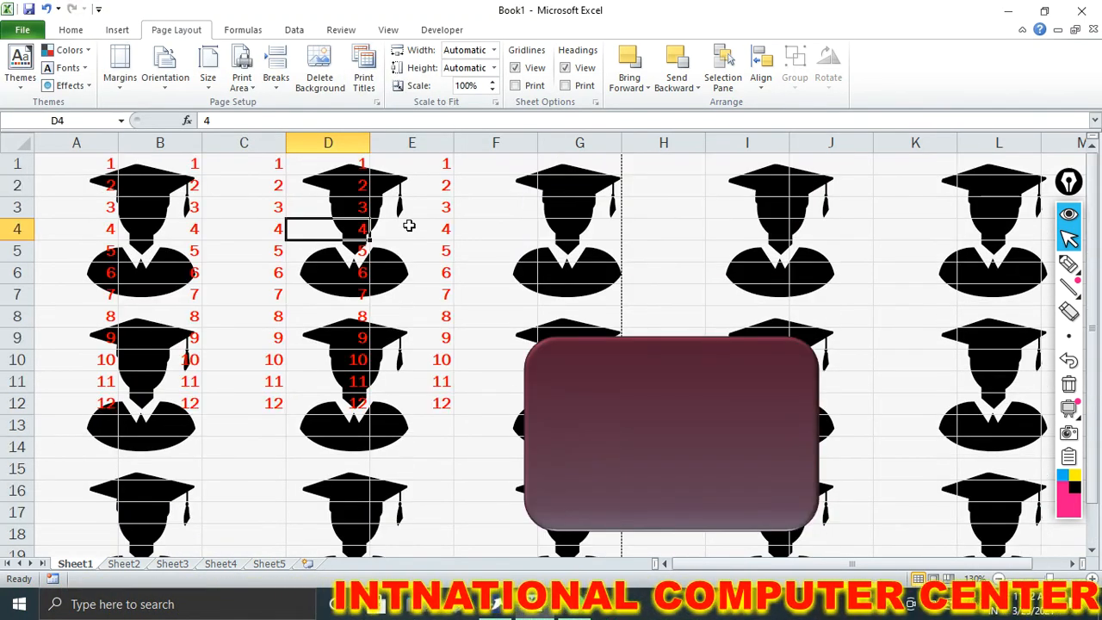
left_click(319, 77)
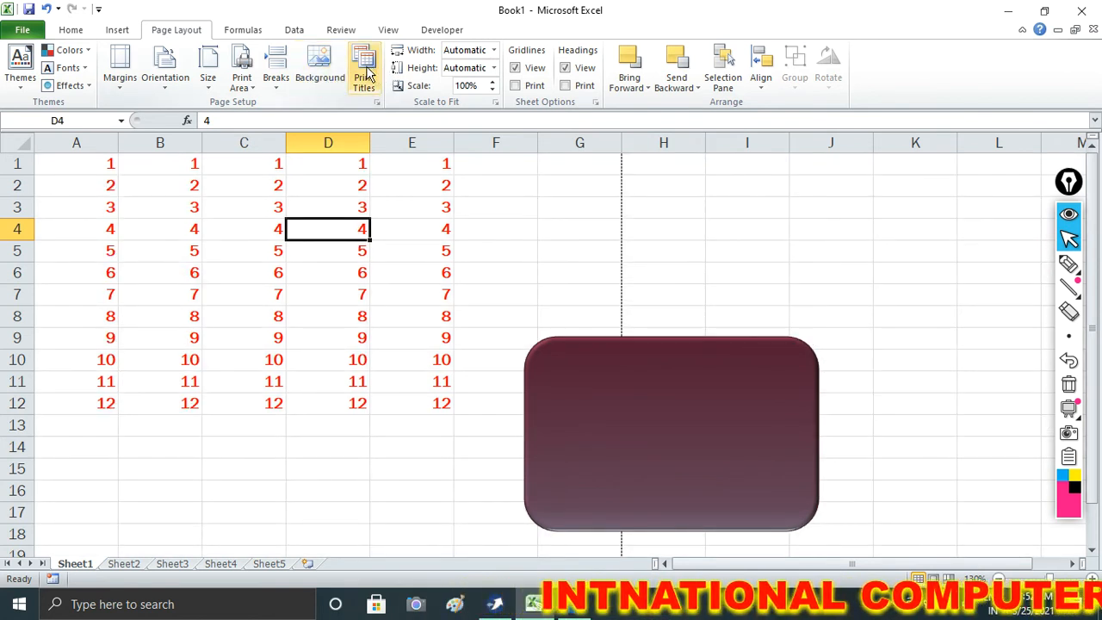
Set the print area to A3:D5 in Page Setup and check it in the print preview
left_click(374, 87)
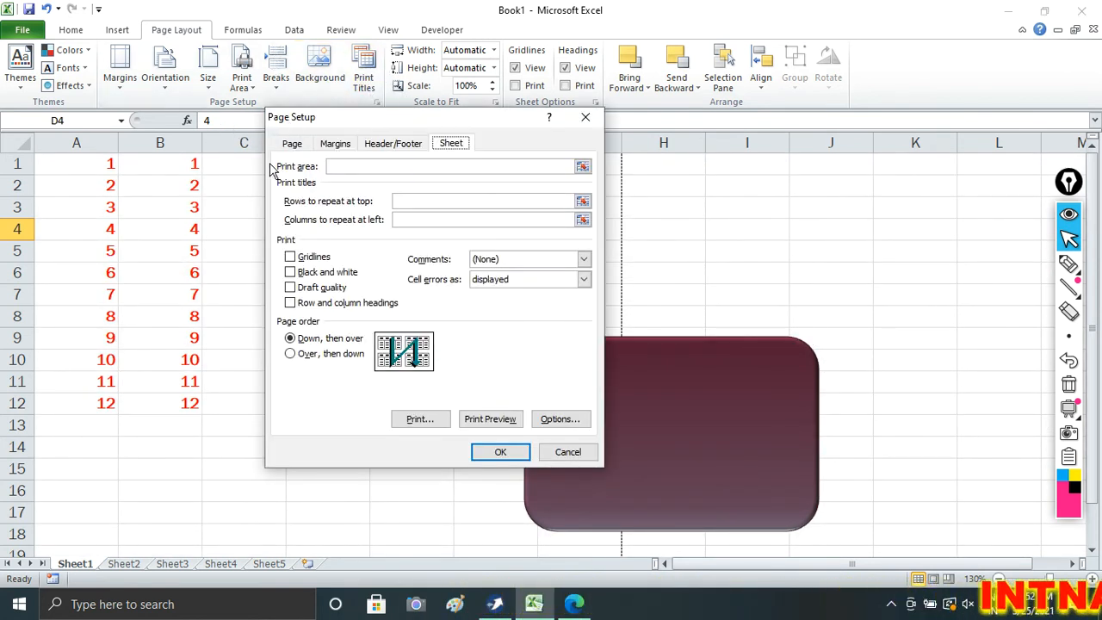
left_click_drag(335, 124, 524, 133)
left_click(522, 184)
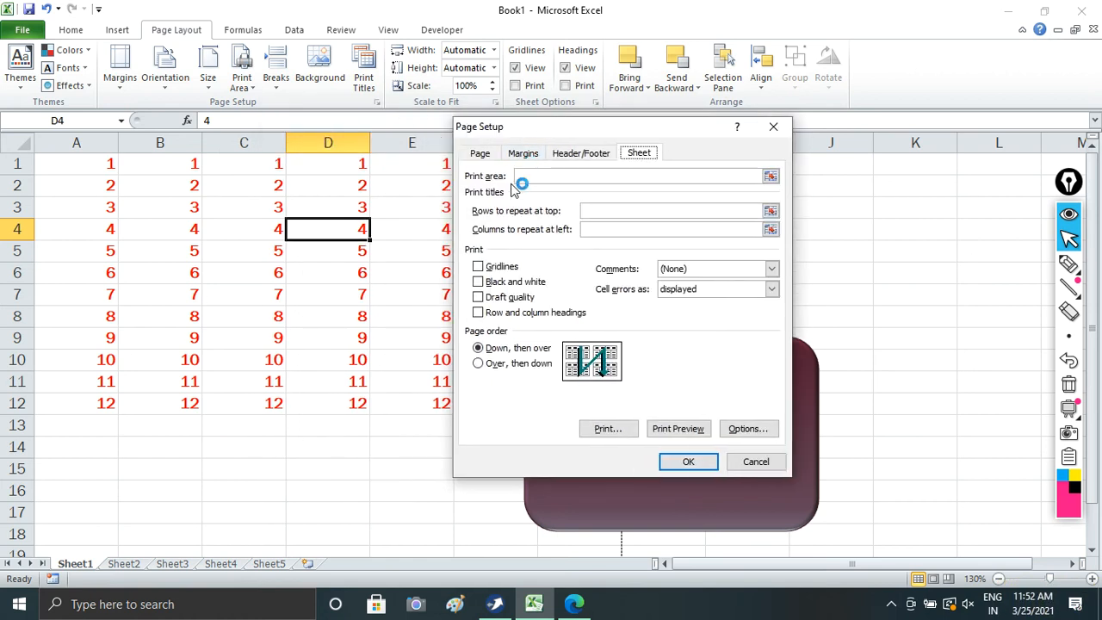
left_click(518, 180)
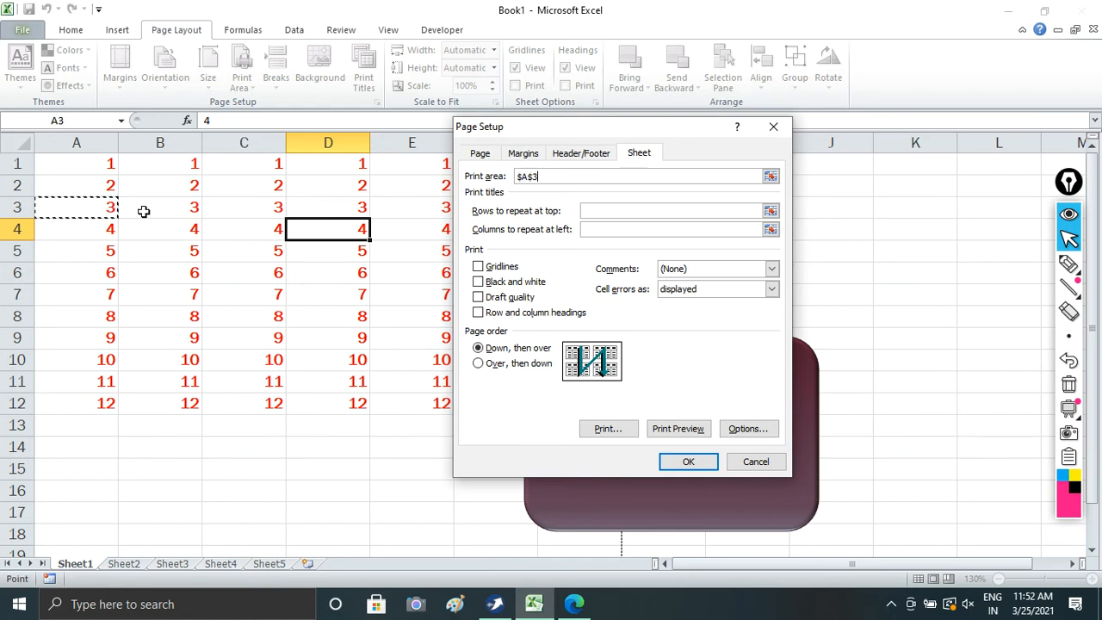
left_click_drag(366, 253, 365, 252)
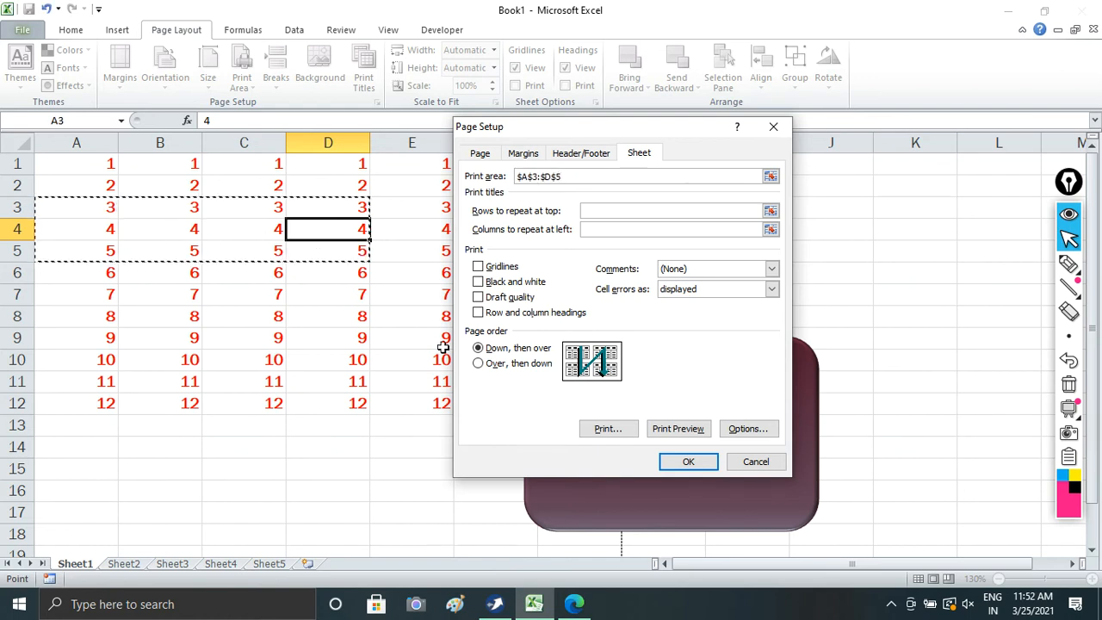
left_click(671, 429)
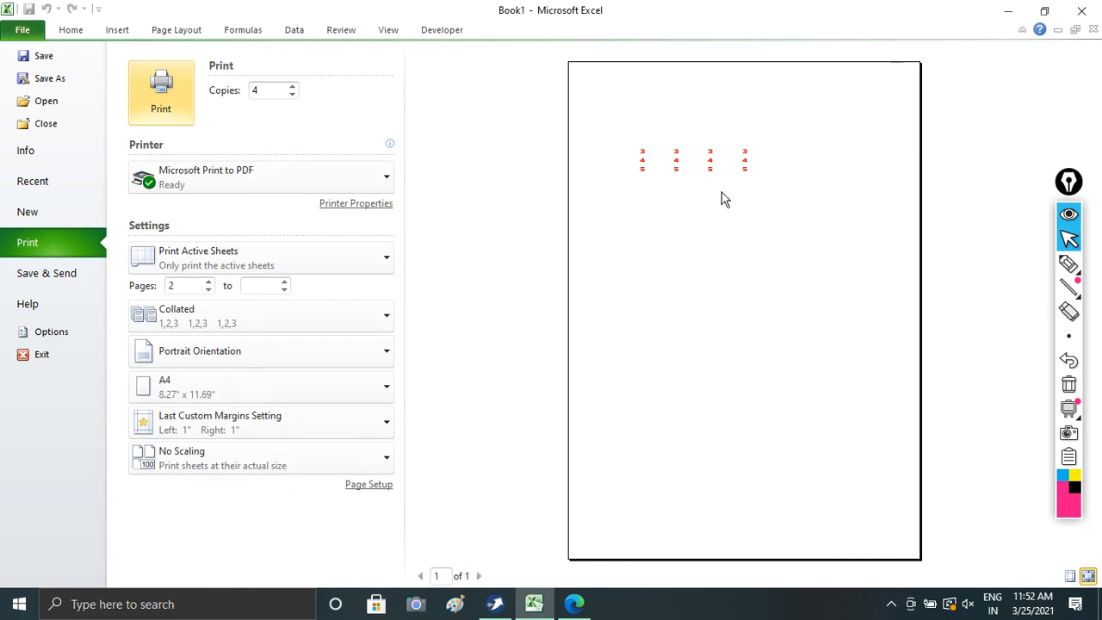
key("Escape")
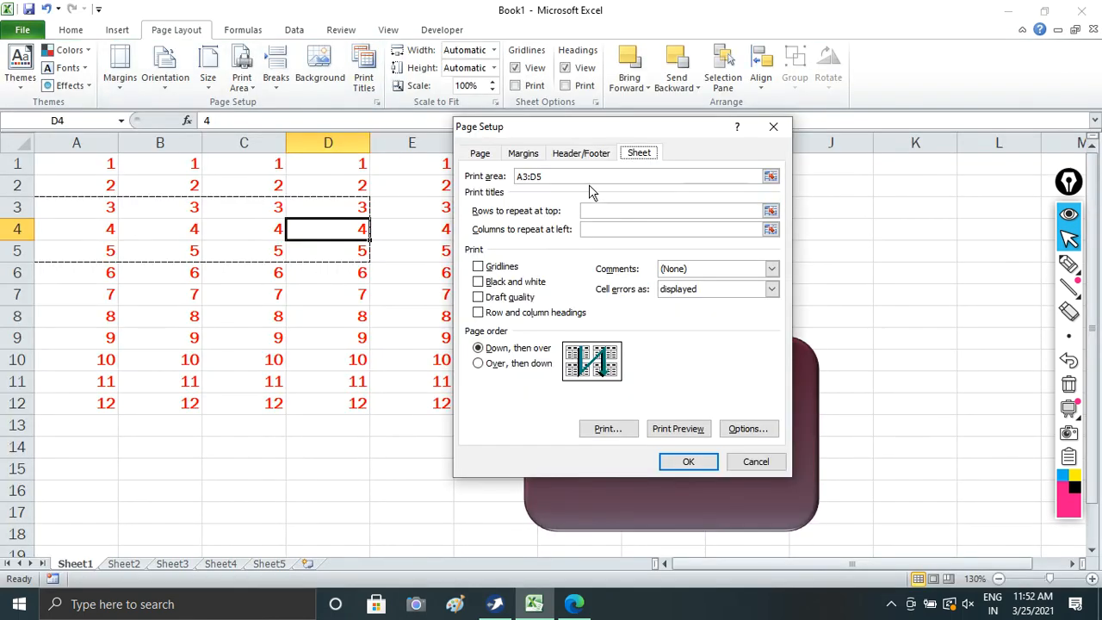
Clear the print area in Page Setup and preview the whole sheet
left_click(563, 176)
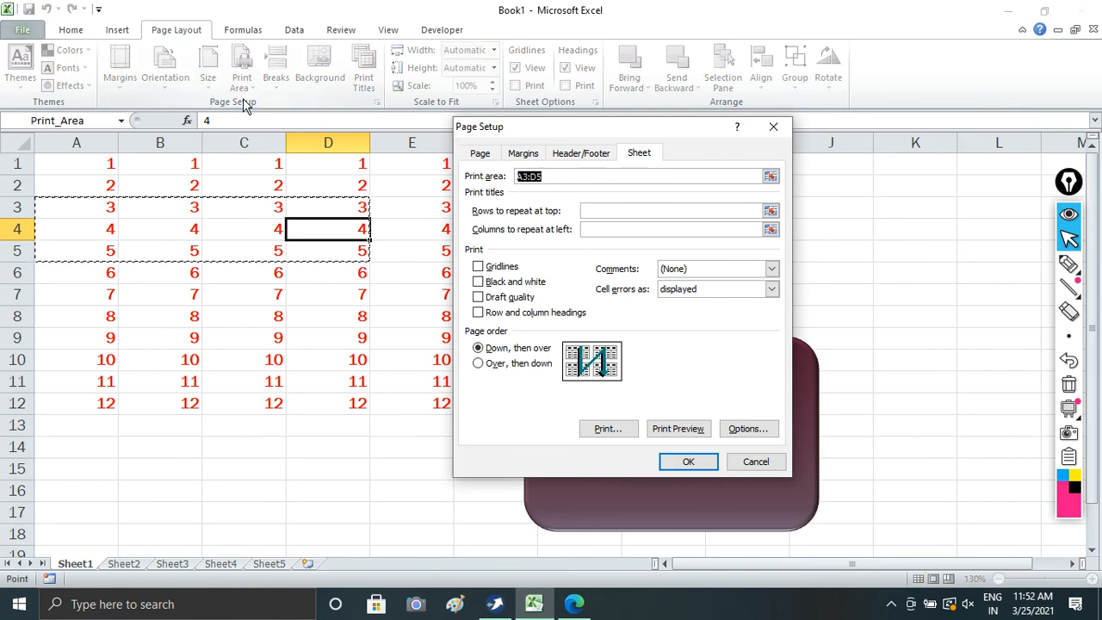
key("BackSpace")
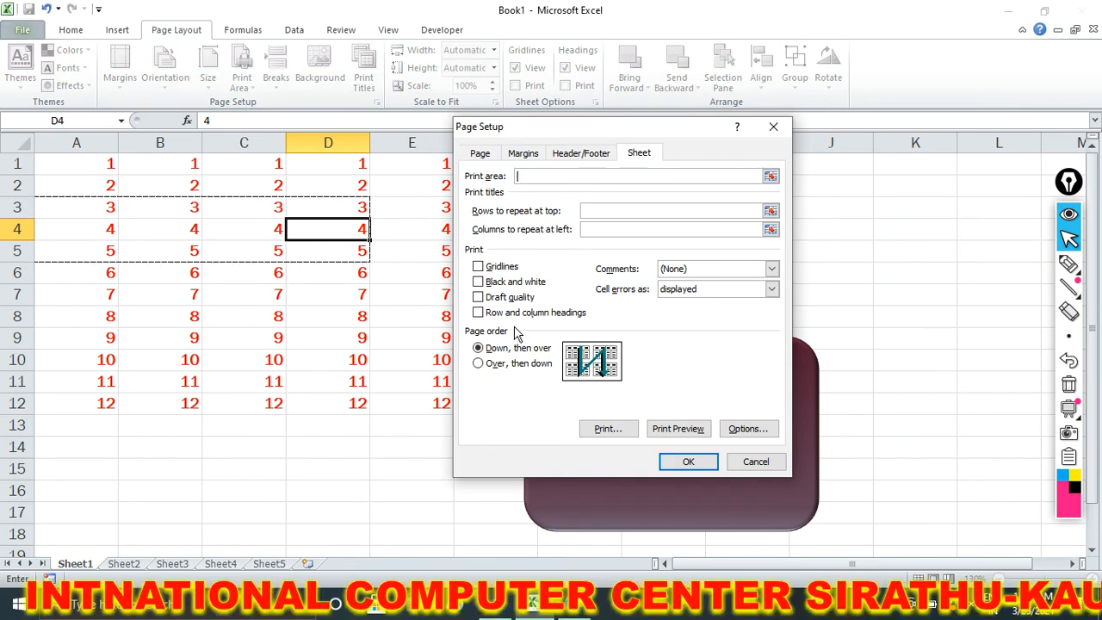
left_click(678, 428)
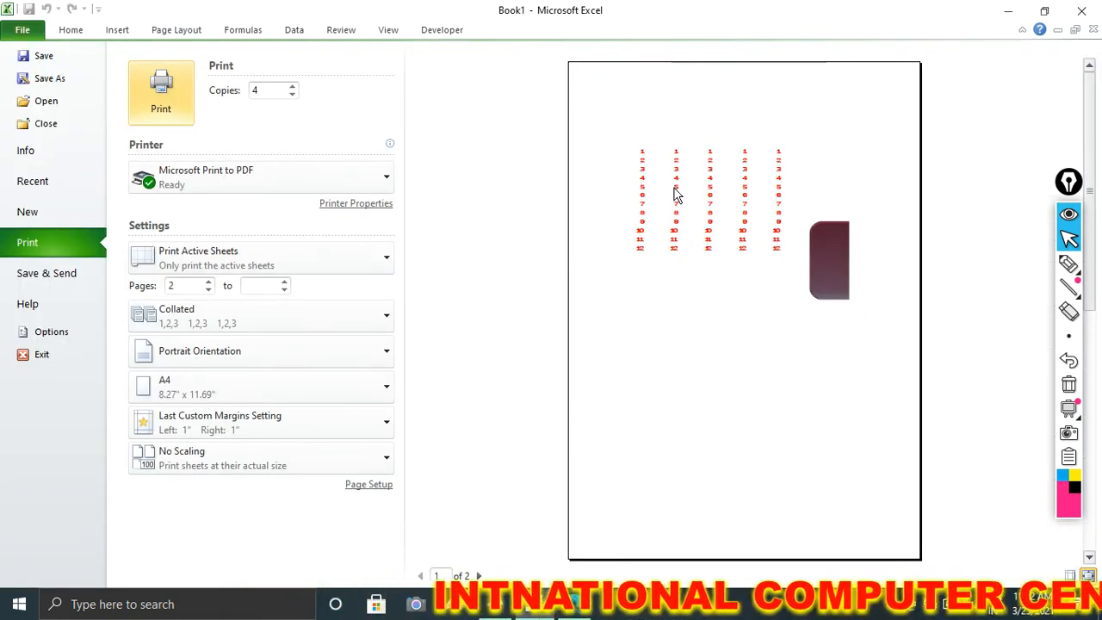
key("Escape")
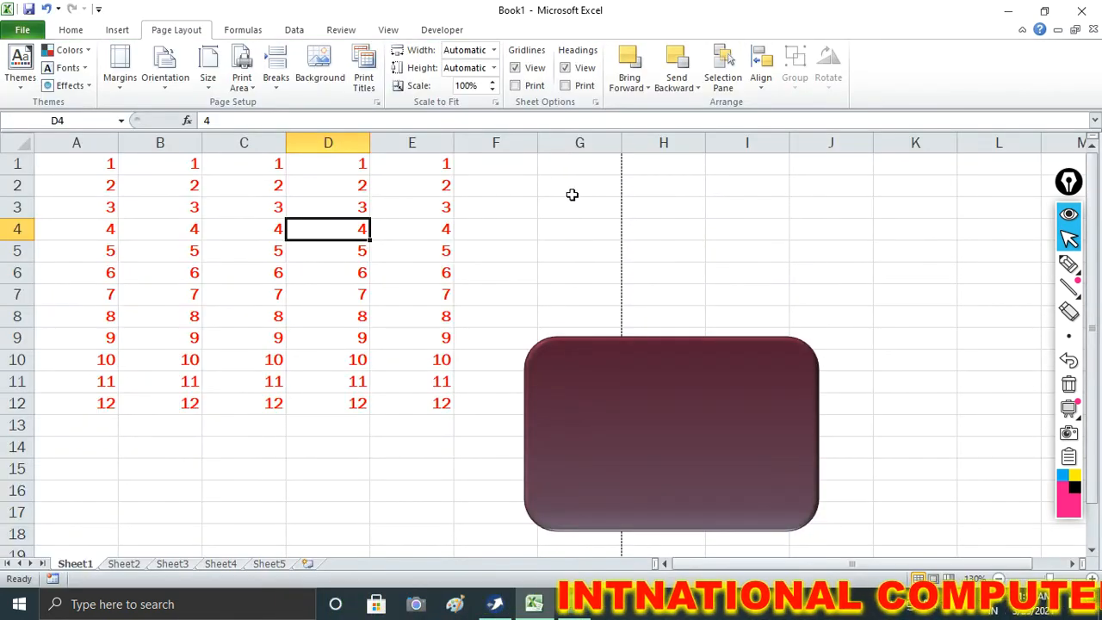
Set row 1 ($1:$1) as the row to repeat at top in Page Setup and check the print preview
left_click(364, 82)
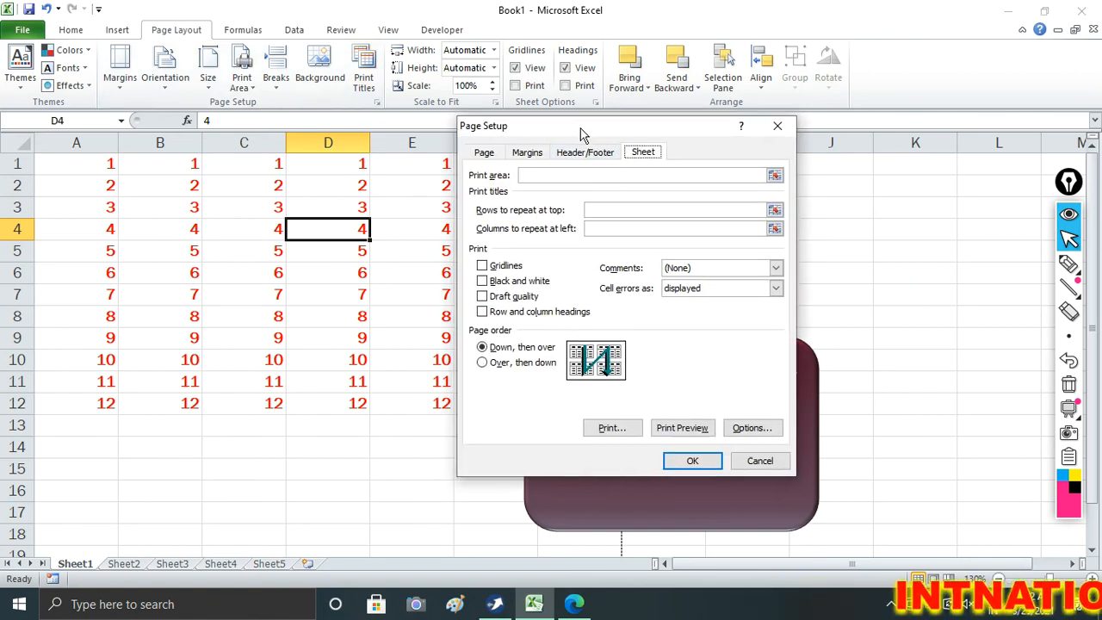
left_click_drag(582, 134, 586, 130)
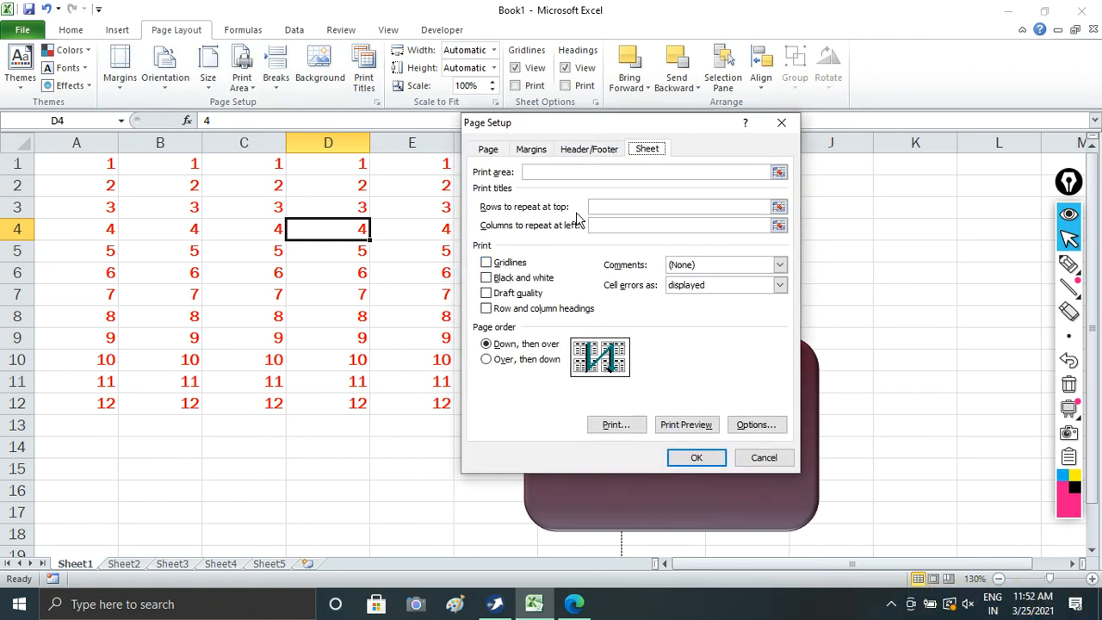
left_click(613, 207)
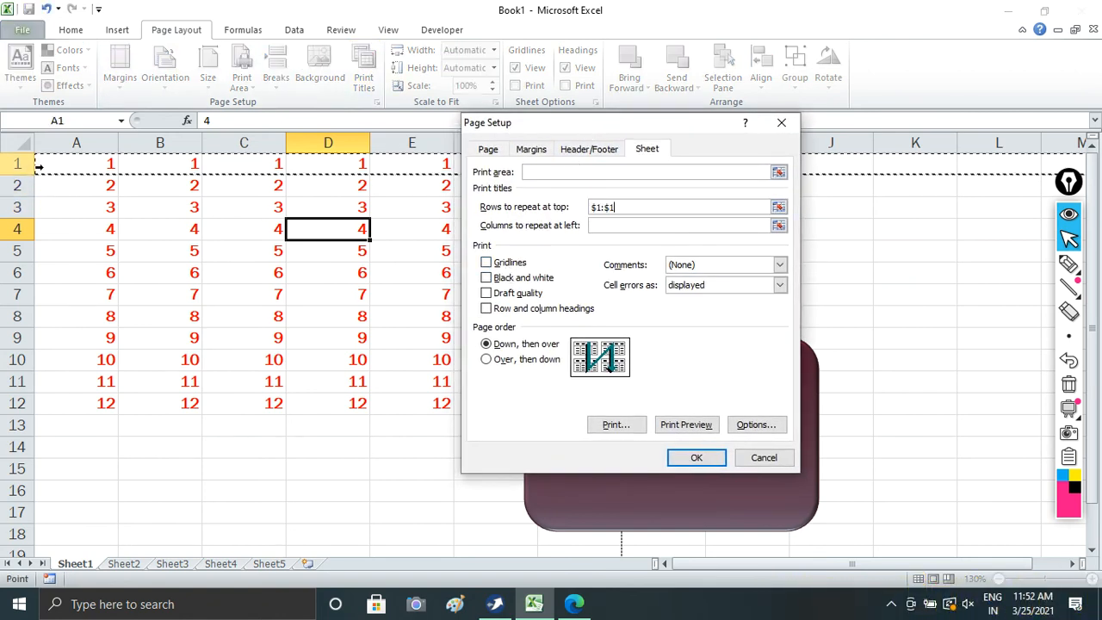
left_click(686, 429)
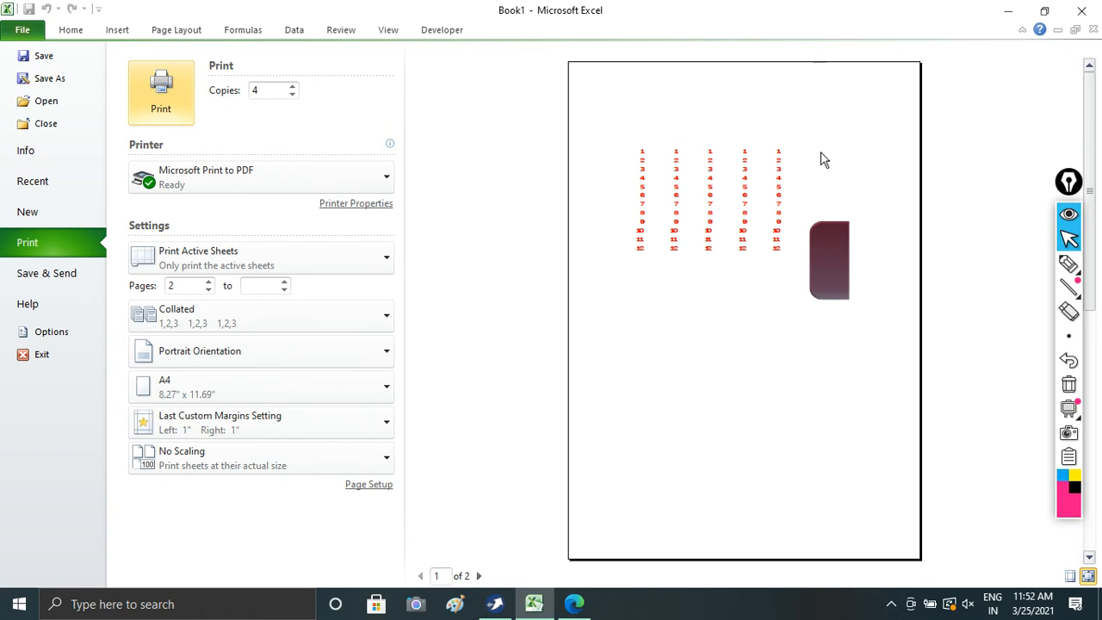
key("Escape")
Highlight the cells of row 1 and of column A to examine which cells could serve as repeating print titles
left_click_drag(111, 172, 524, 157)
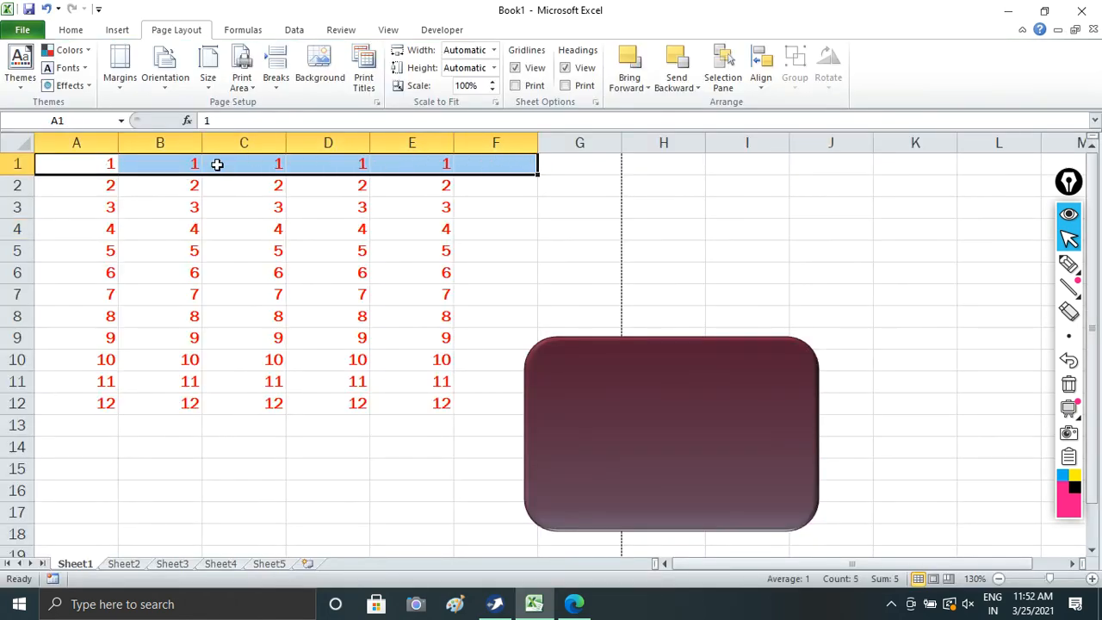
left_click(63, 230)
scroll(63, 230, "down", 2)
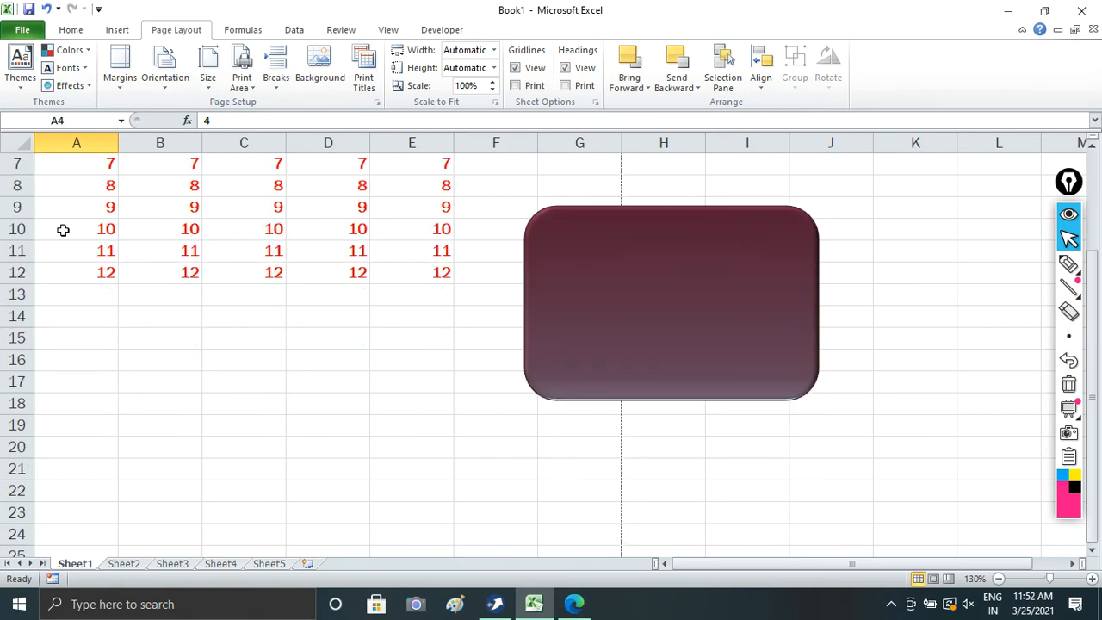
scroll(111, 212, "up", 2)
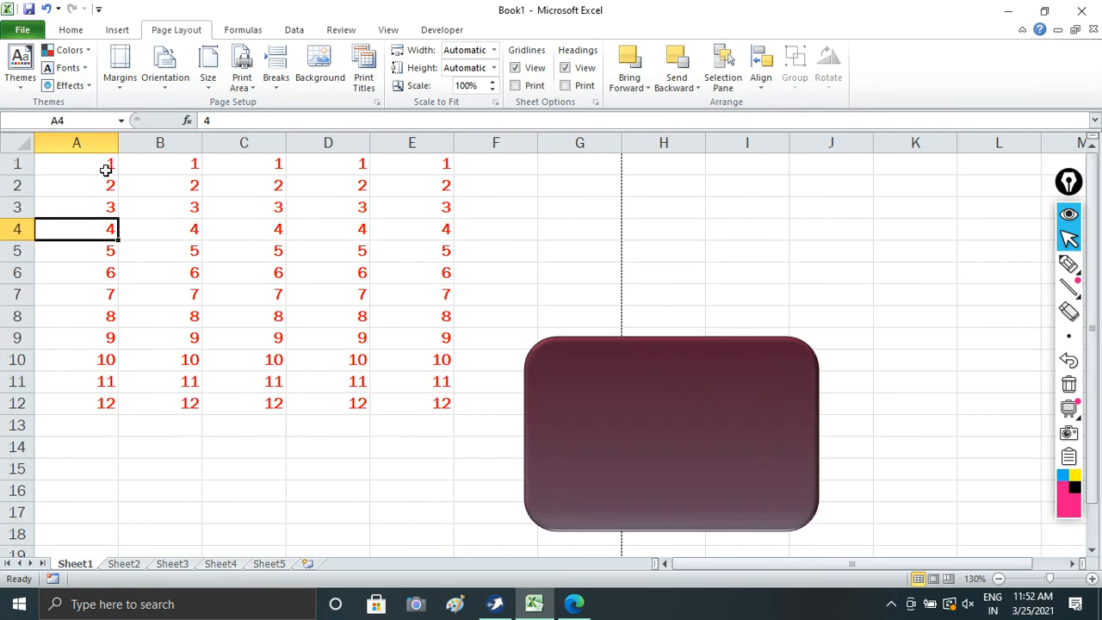
left_click_drag(106, 169, 517, 171)
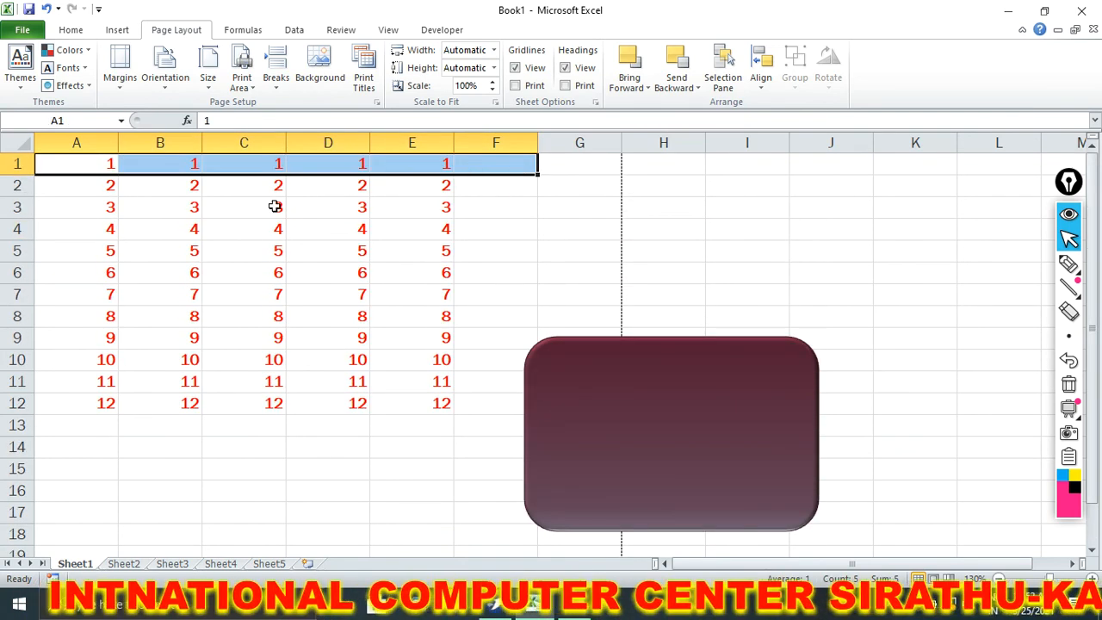
left_click_drag(100, 163, 81, 531)
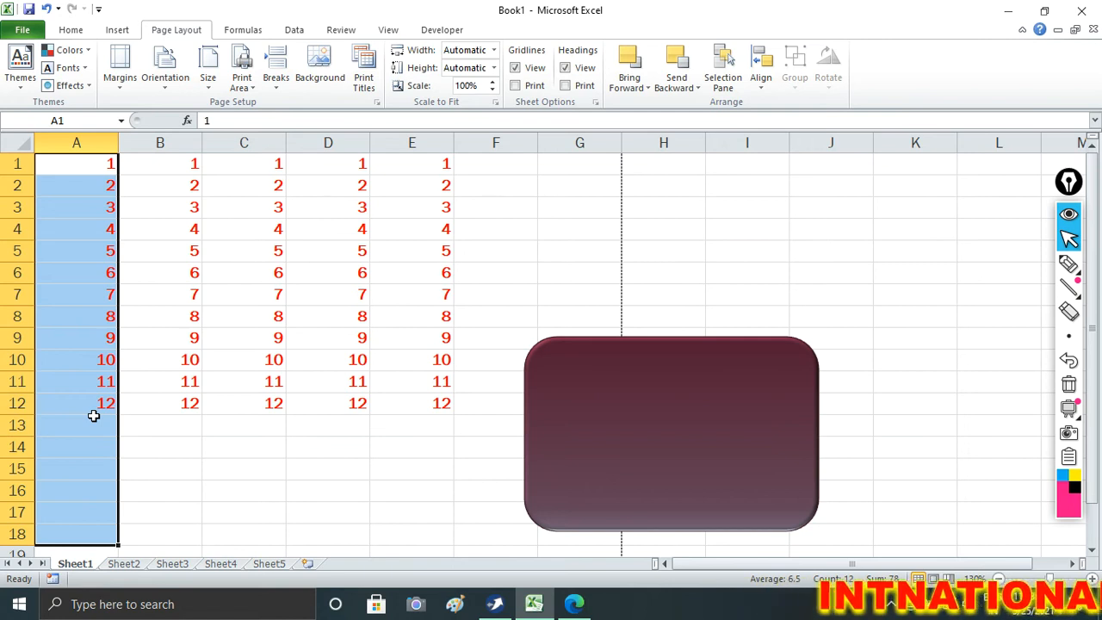
left_click_drag(97, 167, 95, 447)
left_click(342, 303)
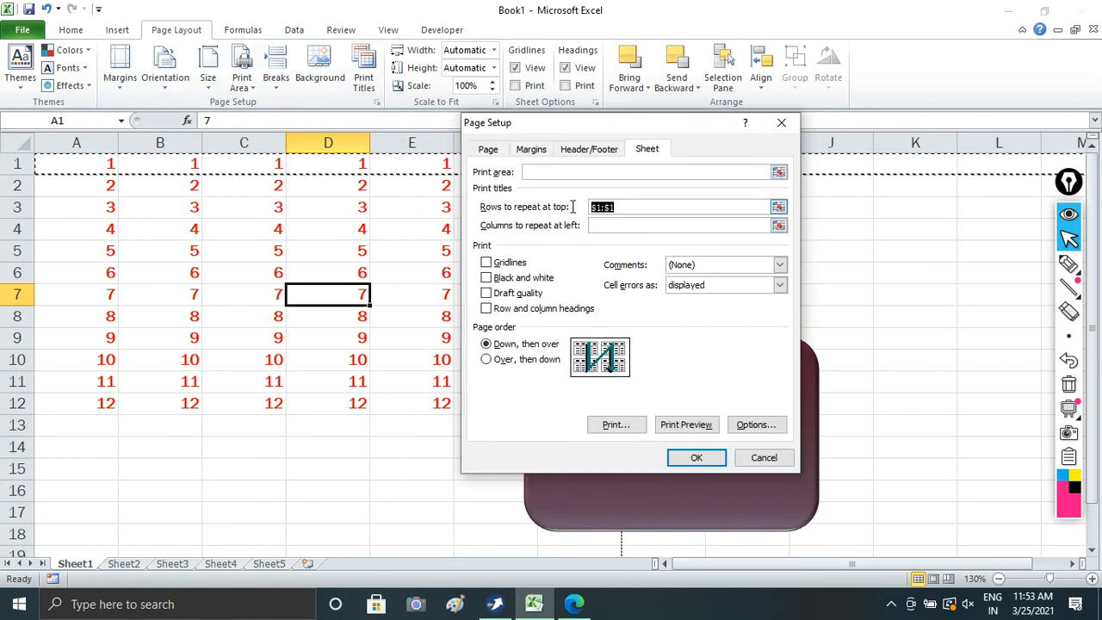
Clear the rows to repeat at top in Page Setup and turn on printing of gridlines
left_click_drag(573, 207, 570, 208)
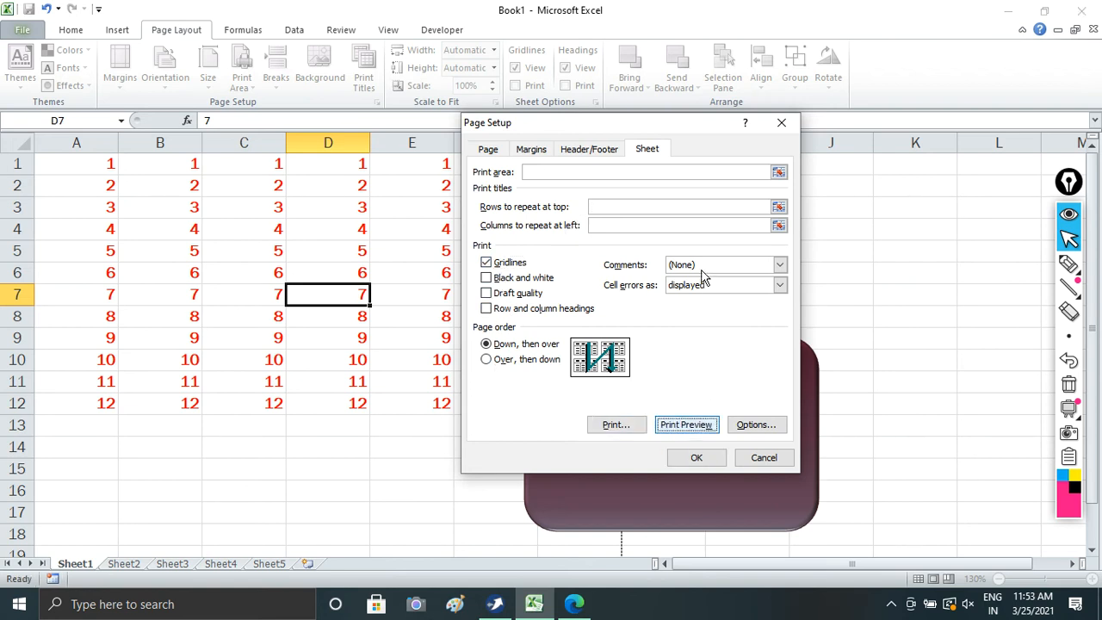
Preview the sheet with printed gridlines, and turn off gridline printing in Page Setup to compare the print preview
key("Return")
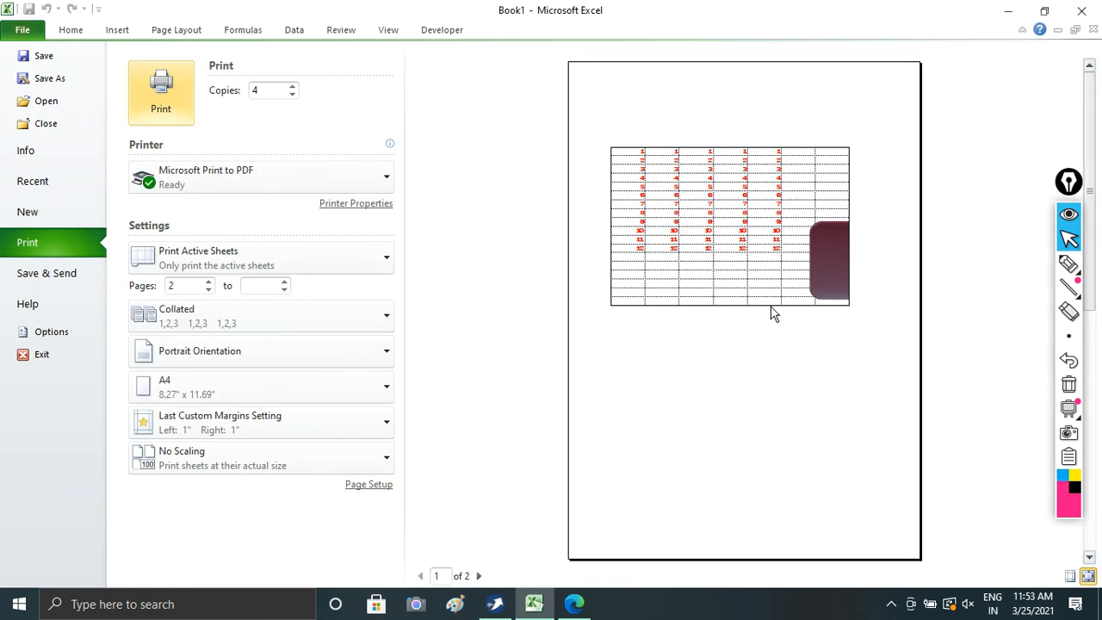
key("Escape")
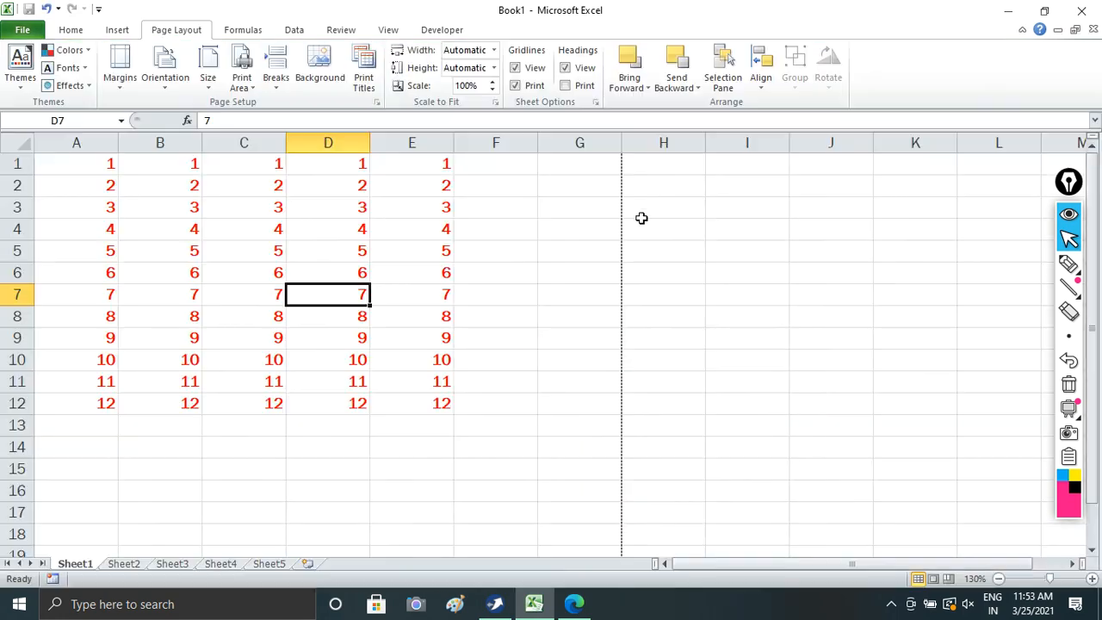
left_click(364, 74)
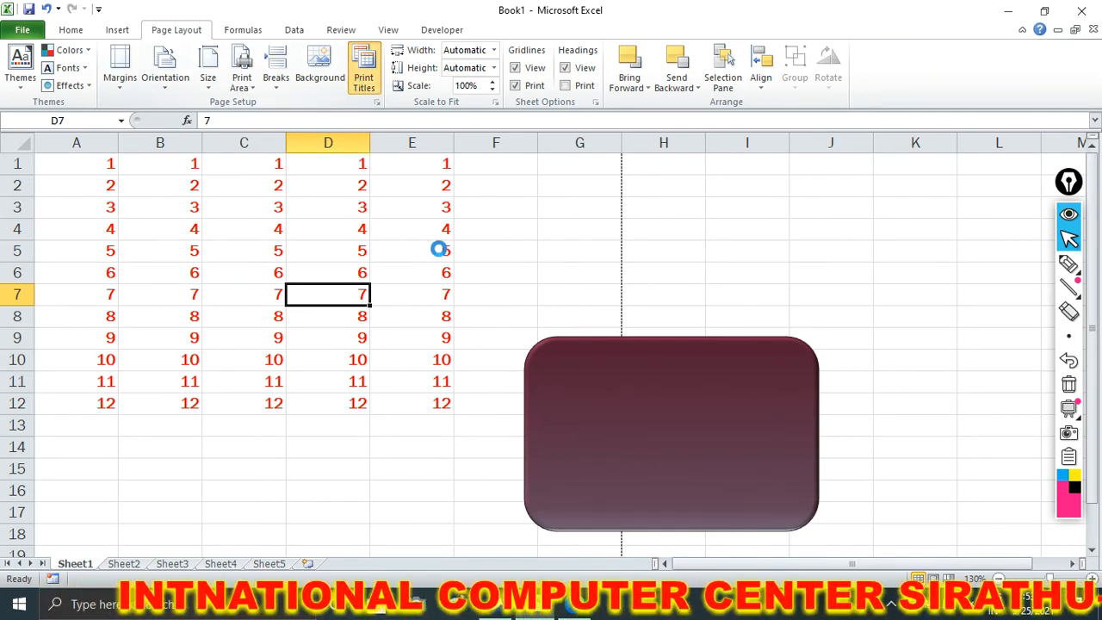
left_click(487, 261)
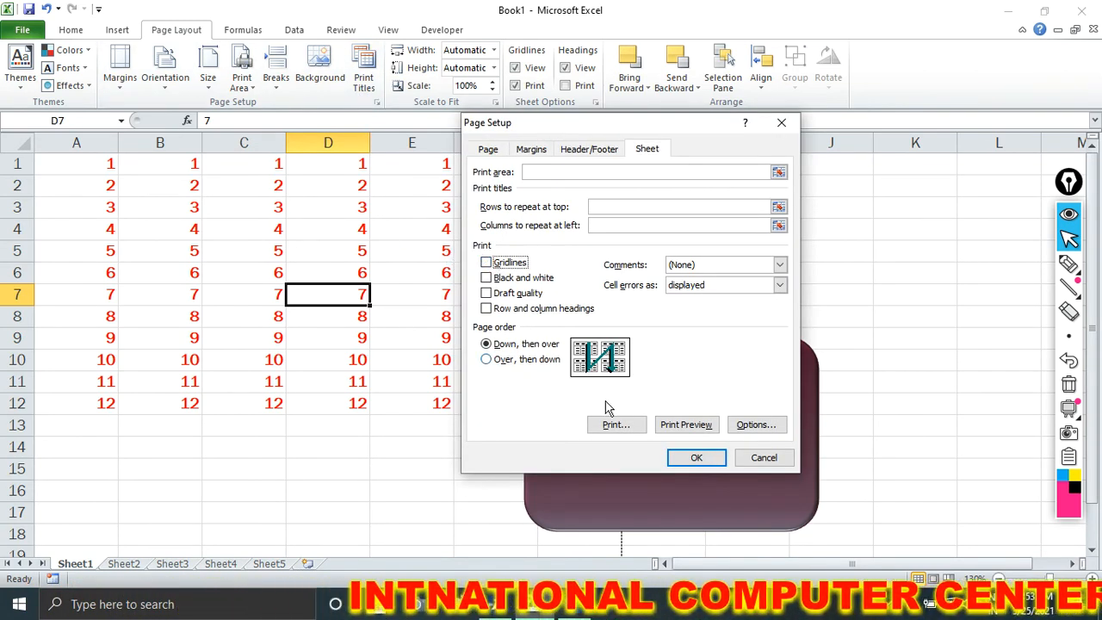
left_click(666, 430)
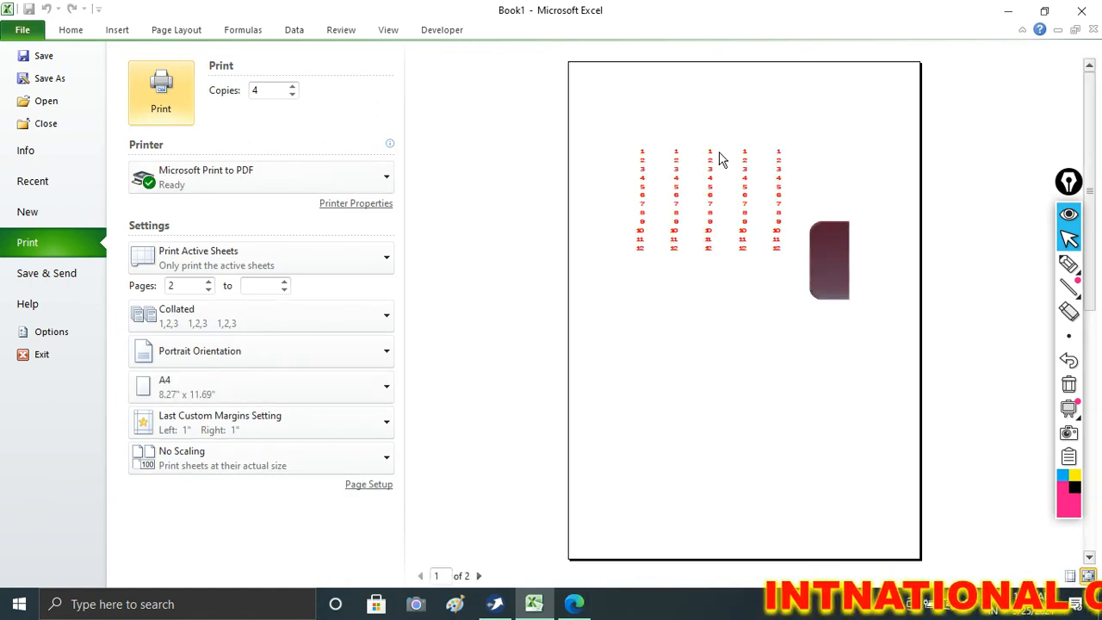
key("Escape")
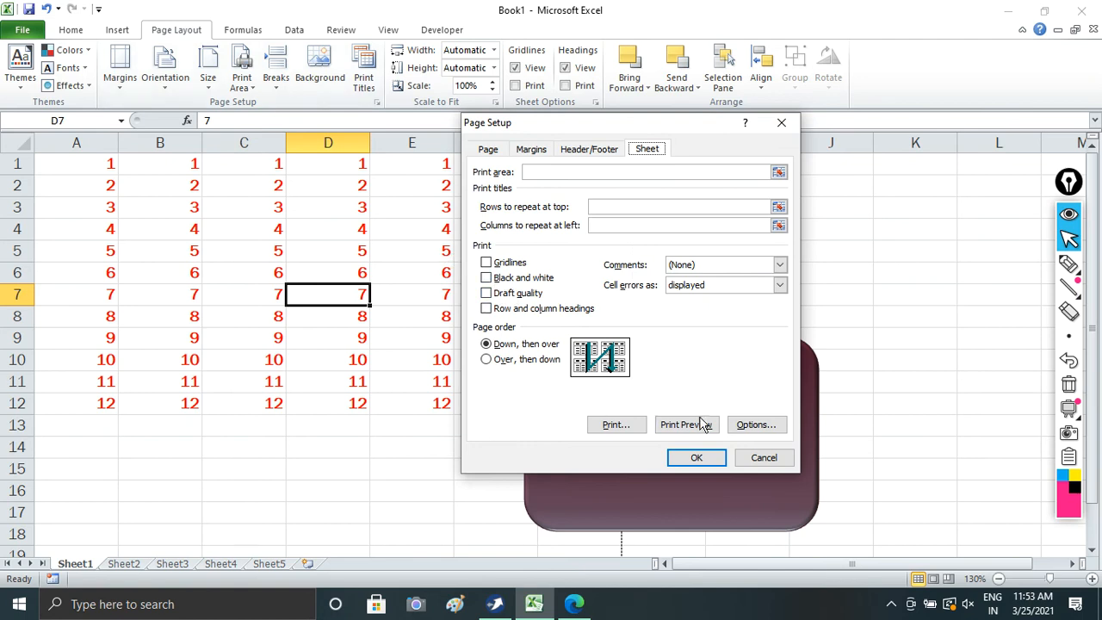
left_click(758, 458)
Move the rounded rectangle over the numbers in columns B to E, rows 6 to 14, and check the print preview
left_click_drag(728, 468, 361, 401)
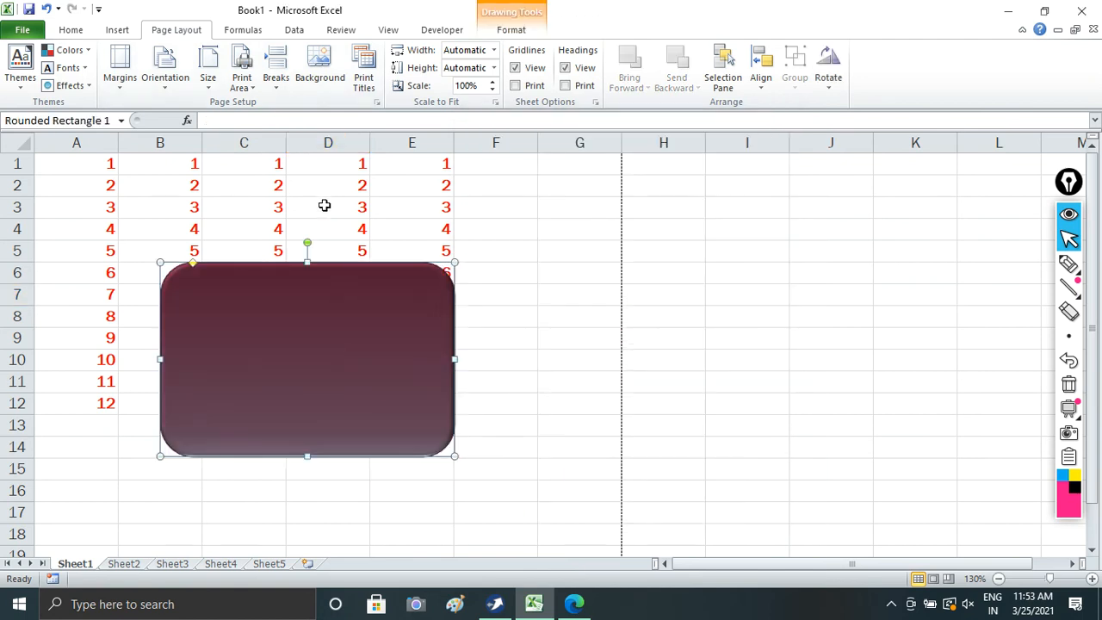
left_click(324, 205)
left_click_drag(253, 168, 411, 251)
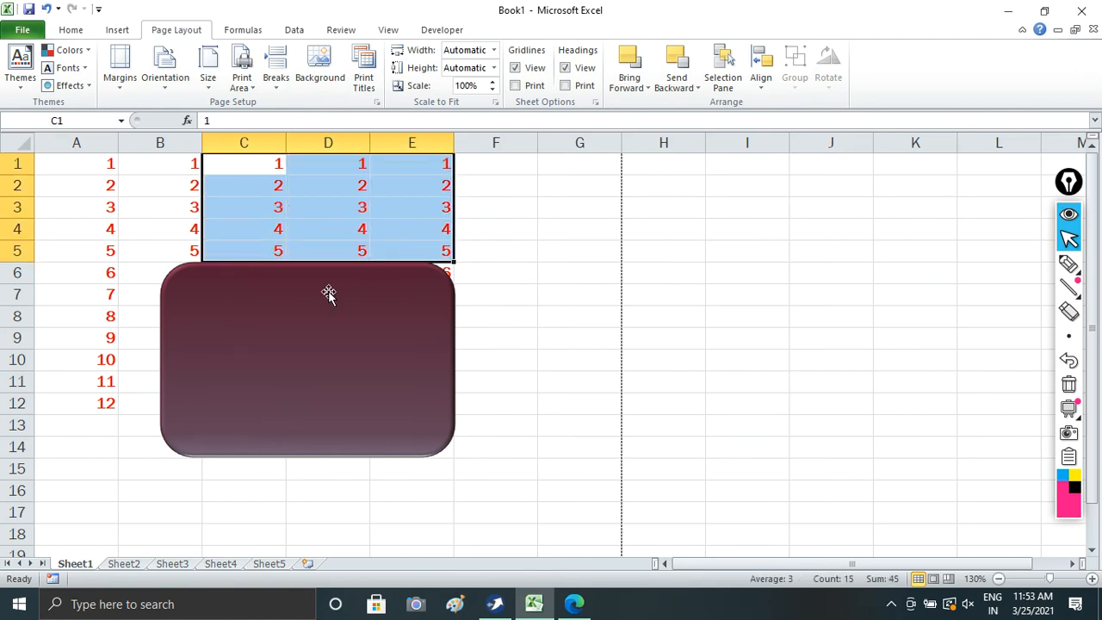
left_click(301, 312)
left_click(165, 209)
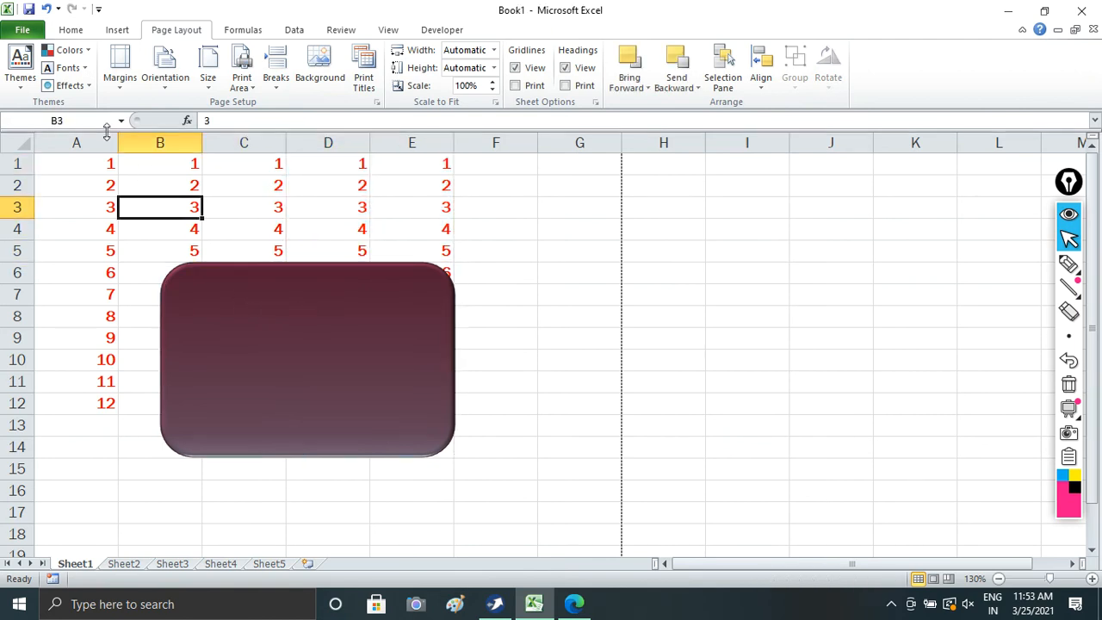
key("ctrl+p")
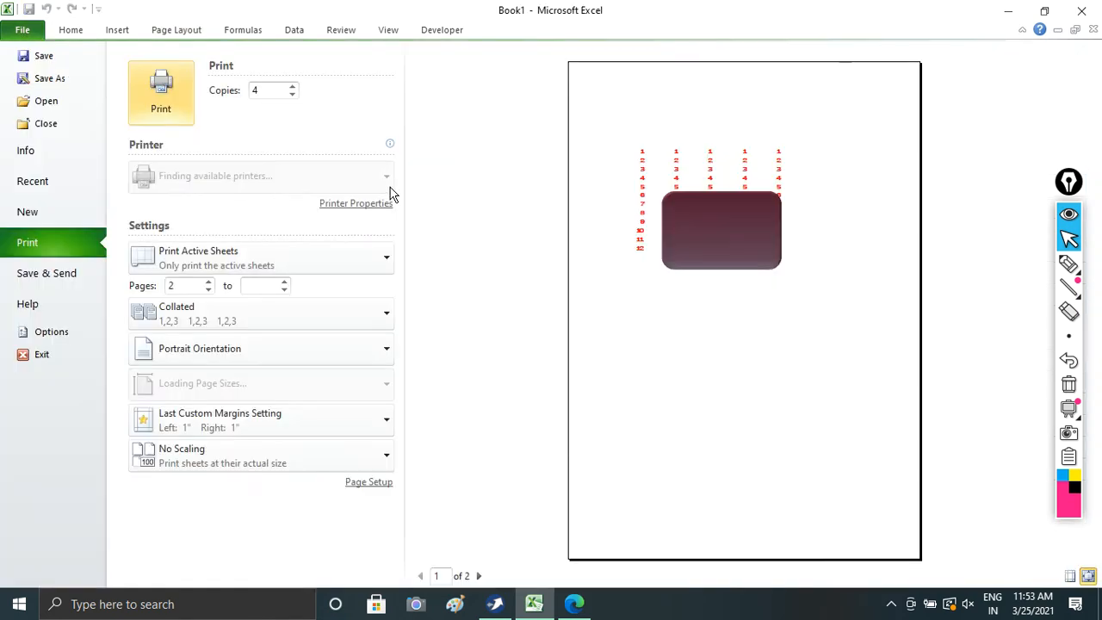
key("Escape")
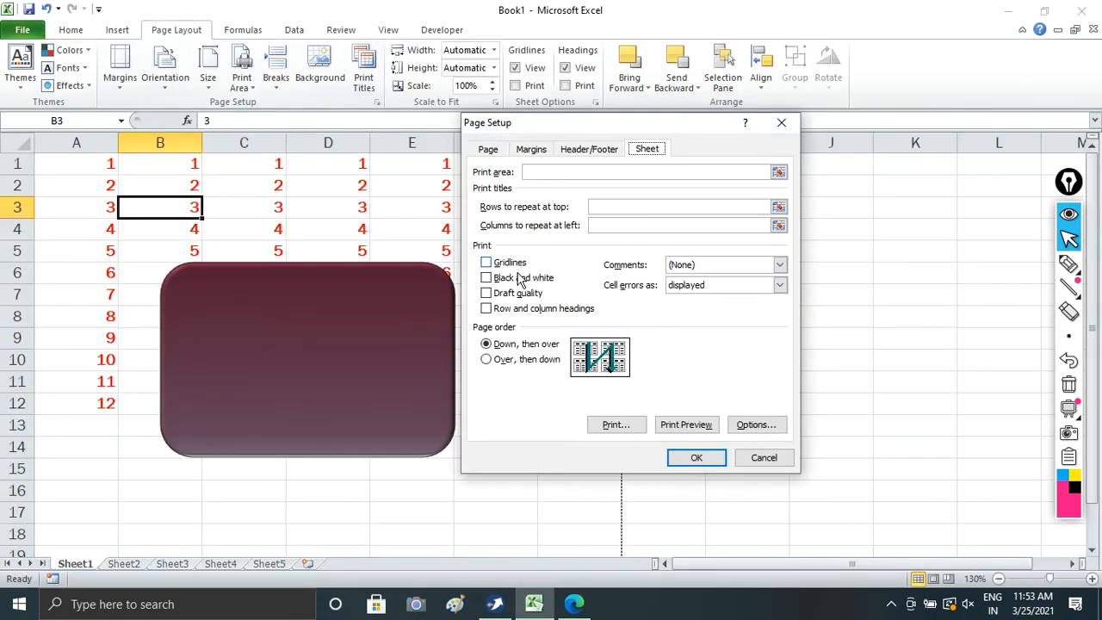
Turn on black and white printing in Page Setup and check how the numbers and the rectangle look in the print preview
left_click(685, 424)
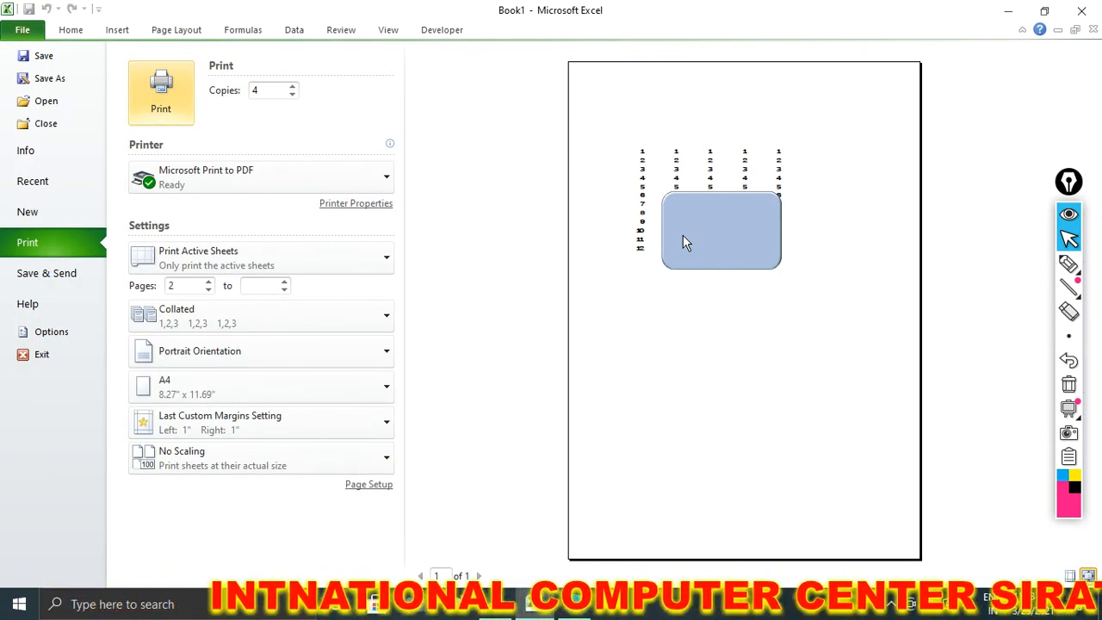
key("Escape")
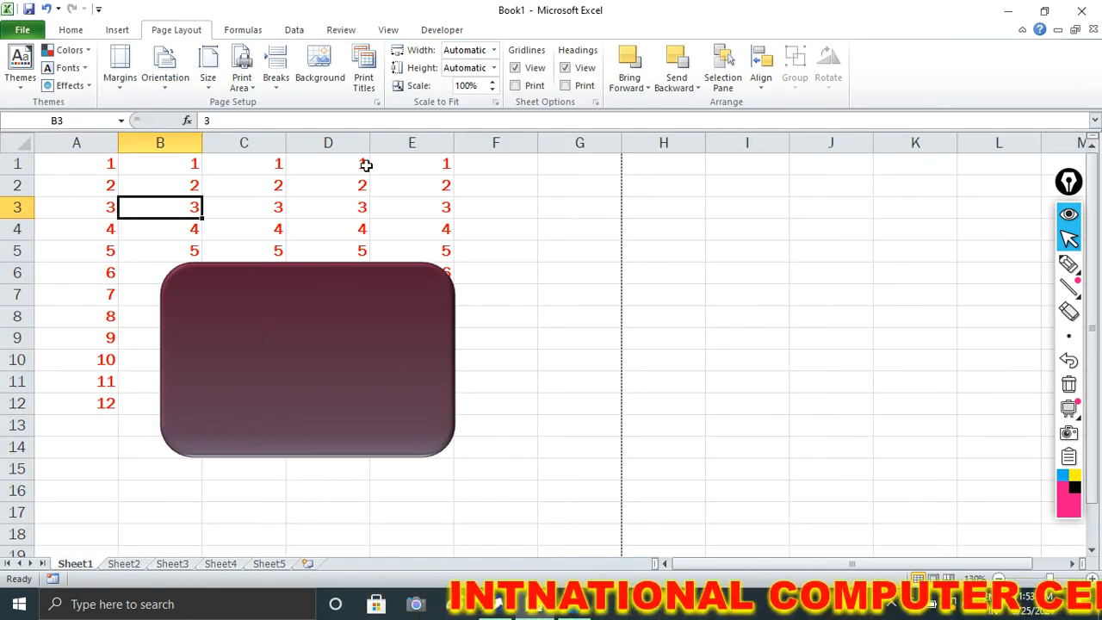
left_click(366, 93)
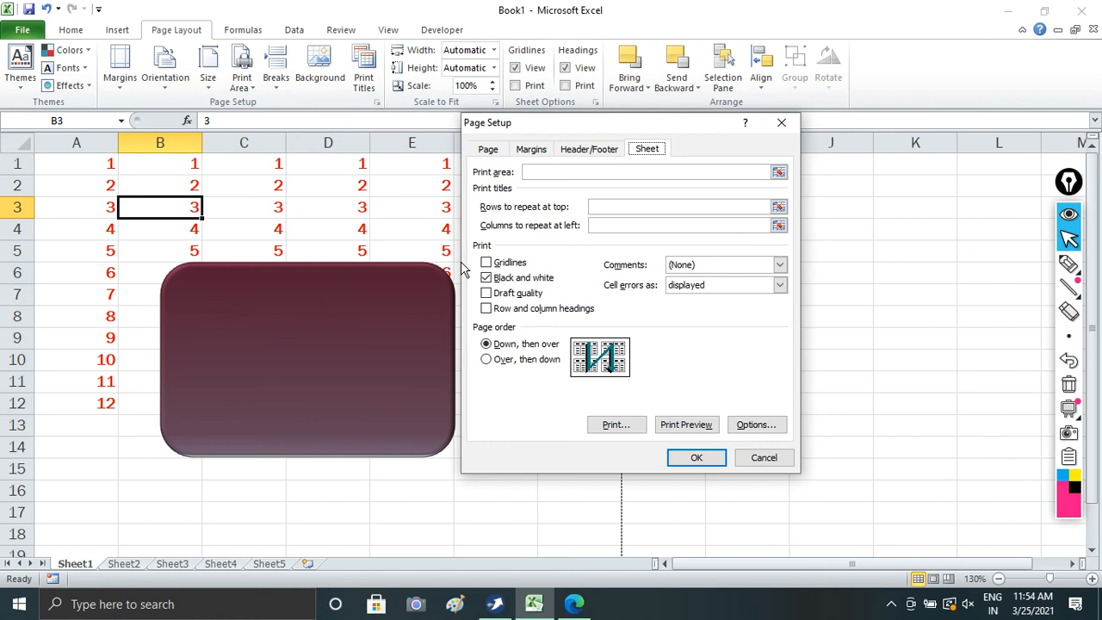
left_click(685, 428)
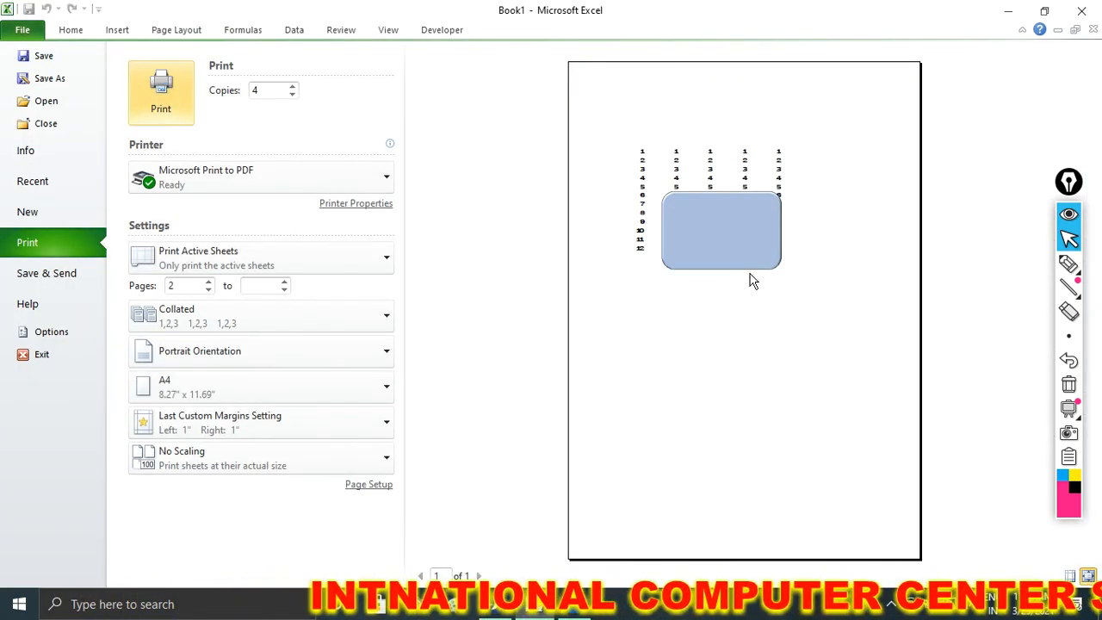
key("Escape")
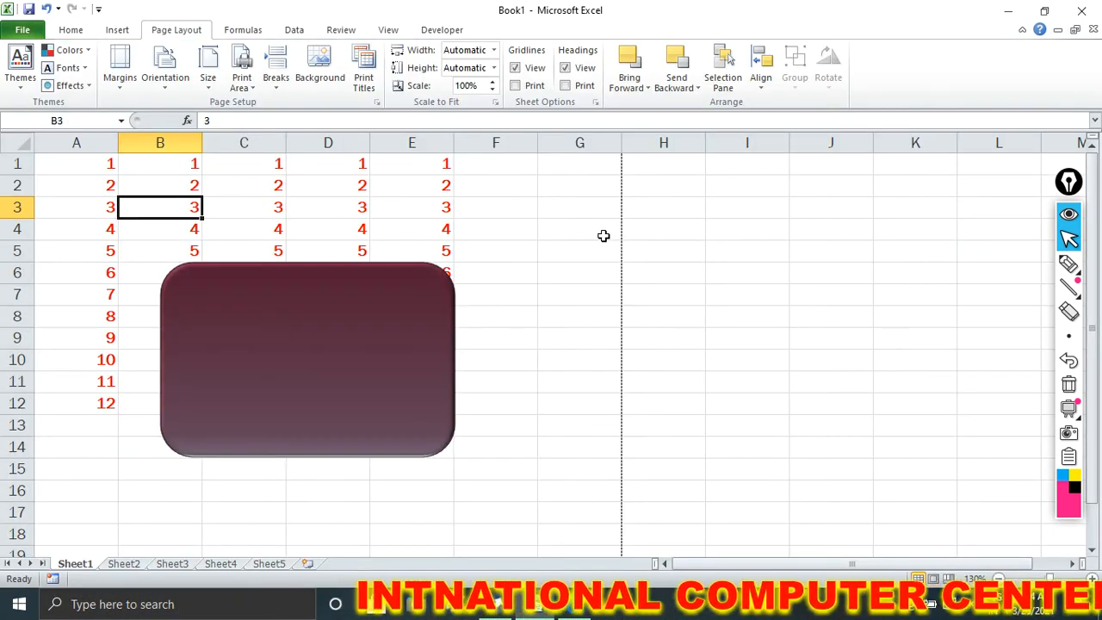
Switch the Page Setup print option from black and white to draft quality and check the print preview
left_click(363, 76)
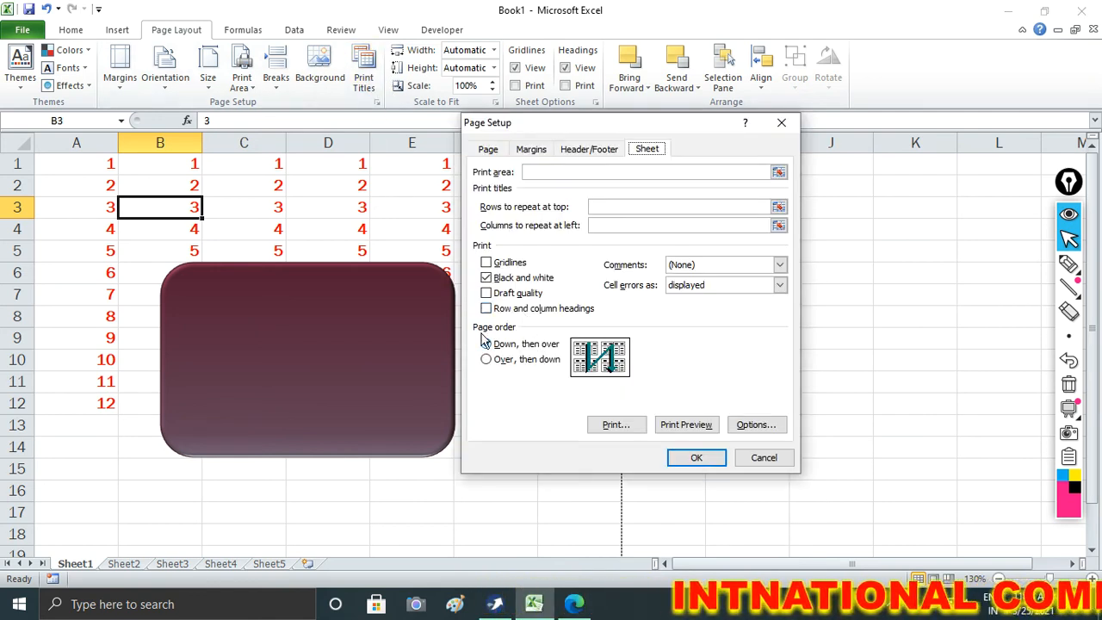
left_click(485, 277)
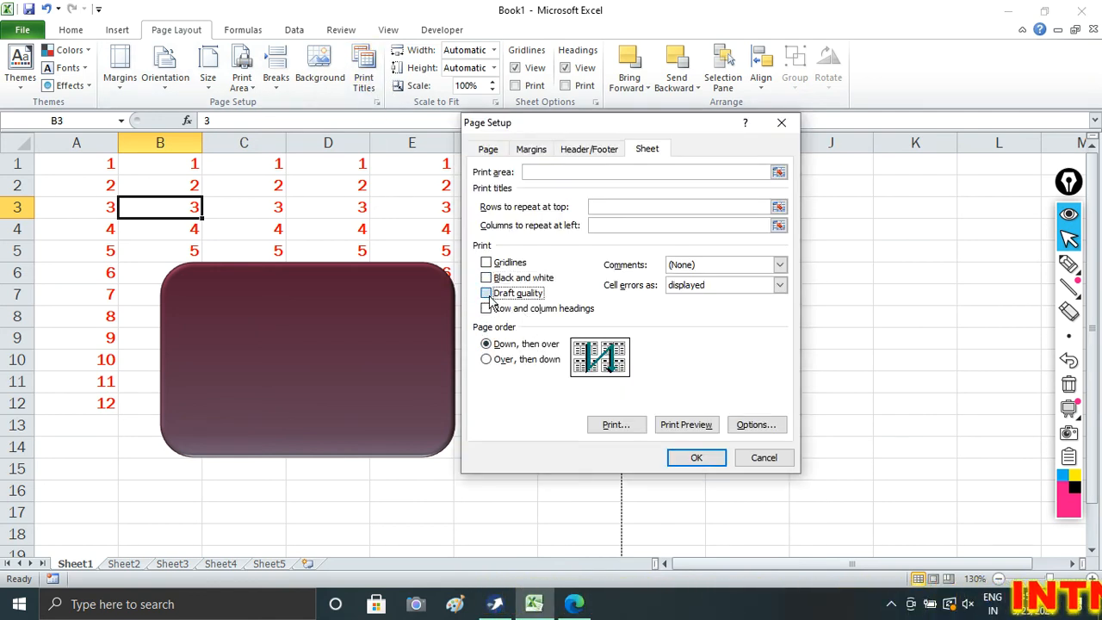
left_click(496, 296)
left_click(708, 424)
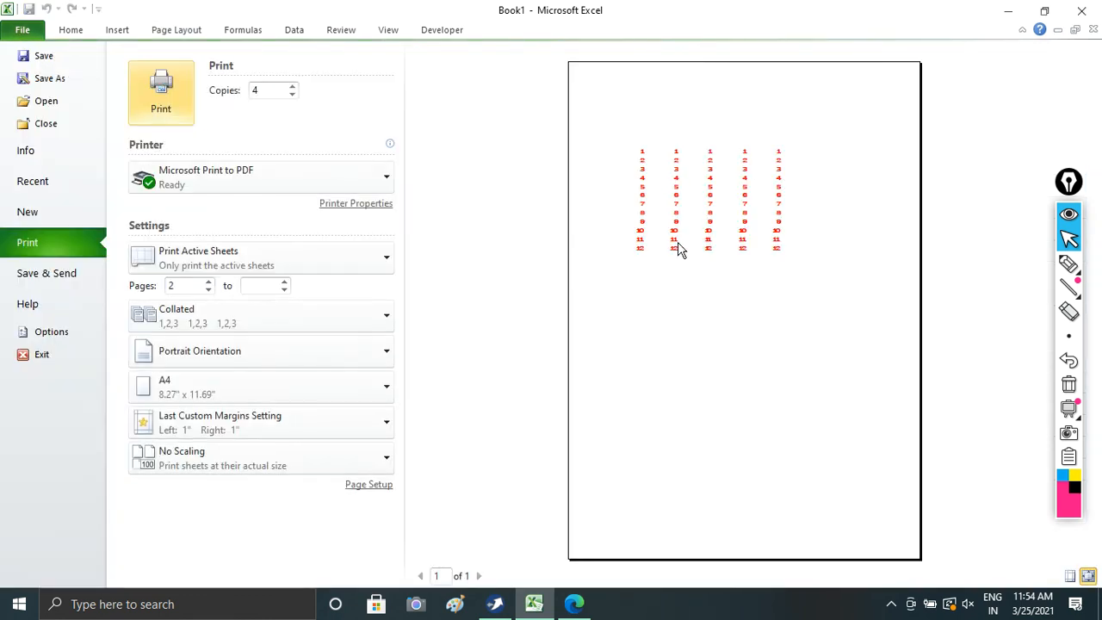
key("Escape")
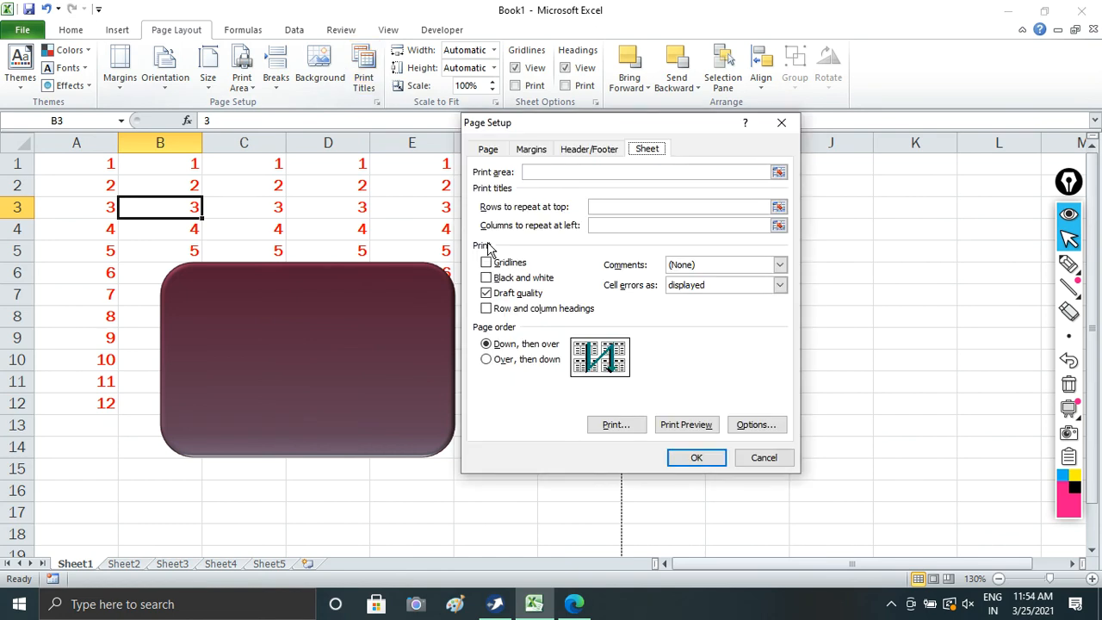
Replace draft quality with printing of row and column headings in Page Setup and check the print preview
left_click(680, 424)
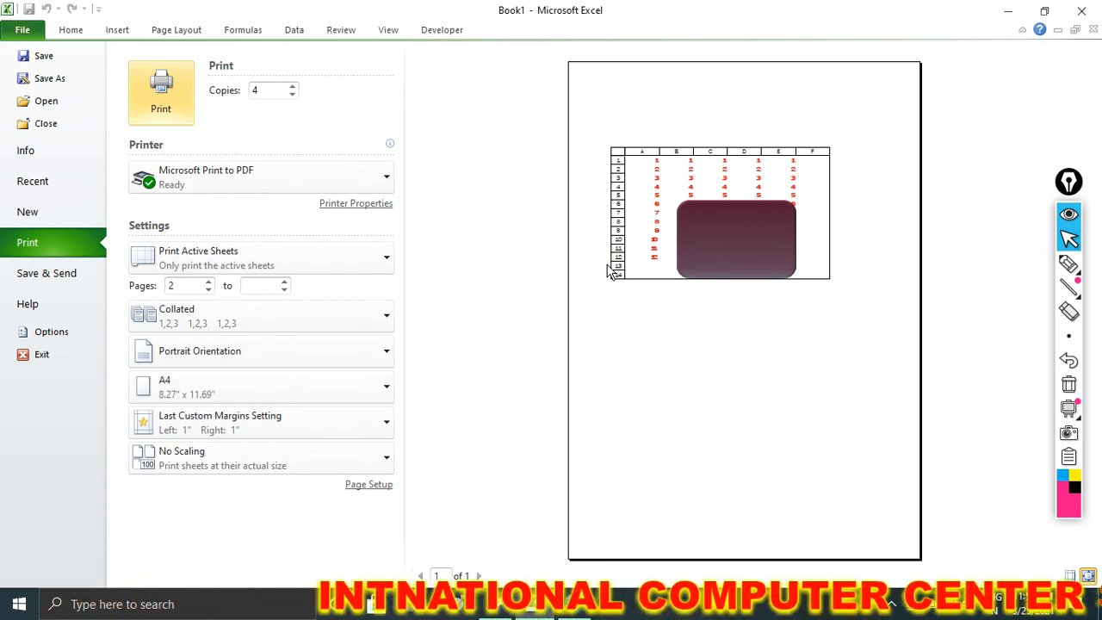
key("Escape")
left_click(312, 348)
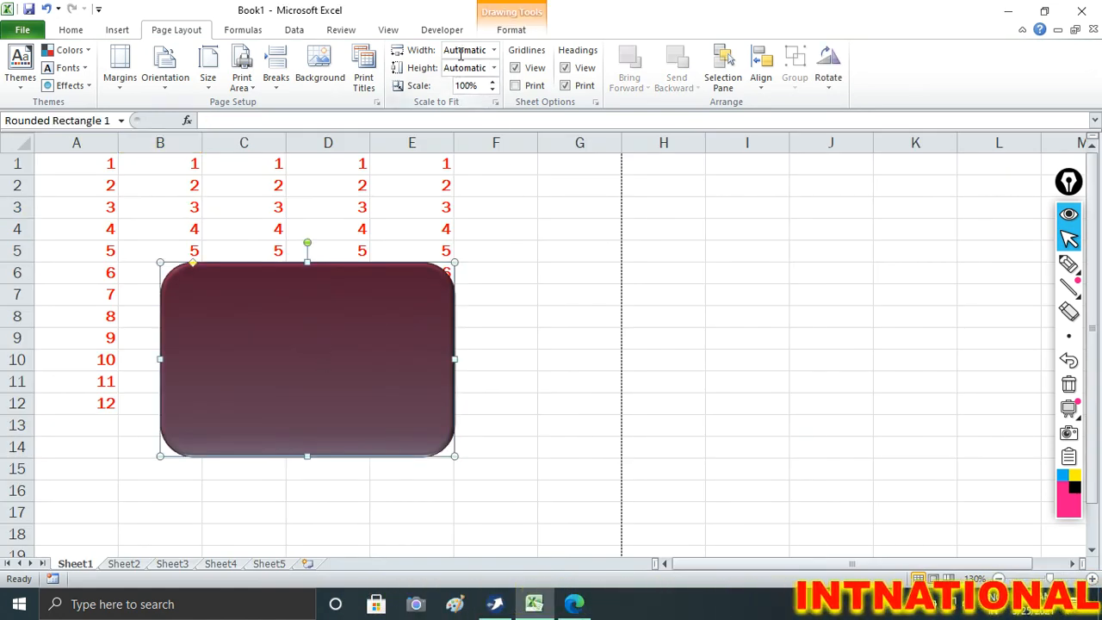
left_click(490, 191)
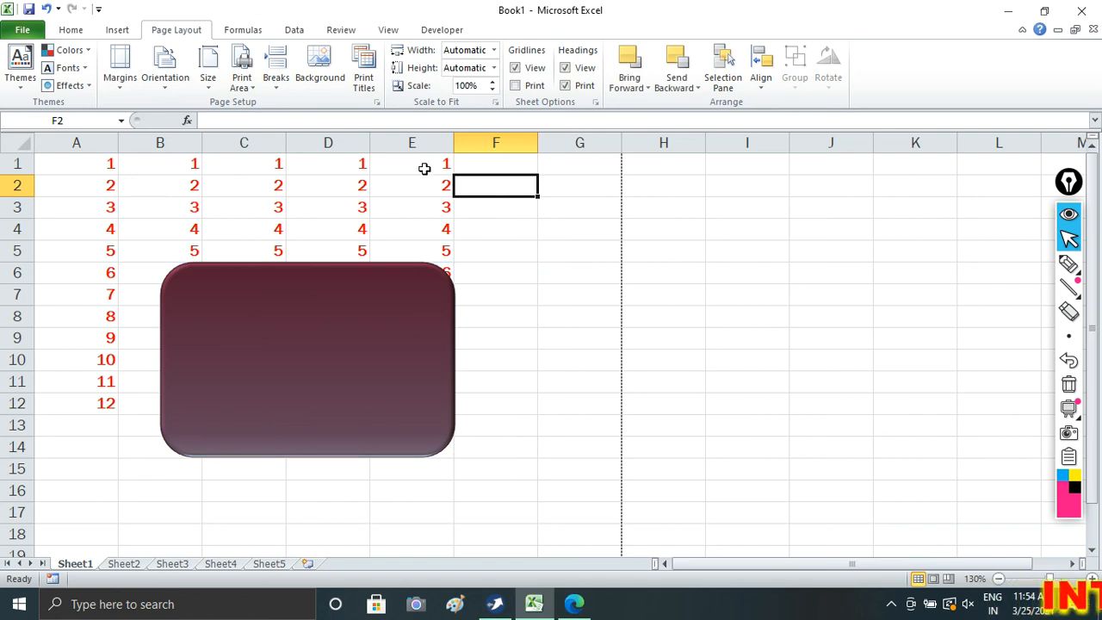
Move the rounded rectangle down over columns A to D, rows 10 to 18, and fill column E's numbers across to column H
mouse_move(423, 167)
left_mouse_down()
mouse_move(439, 363)
mouse_move(316, 421)
left_mouse_up()
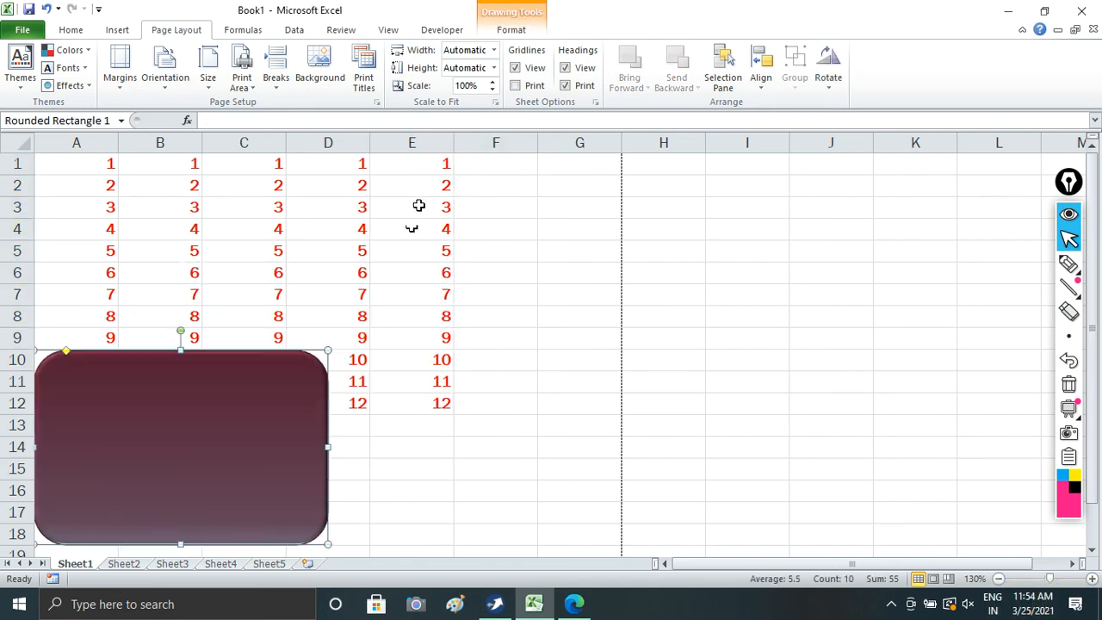
left_click_drag(427, 170, 698, 379)
left_click(613, 325)
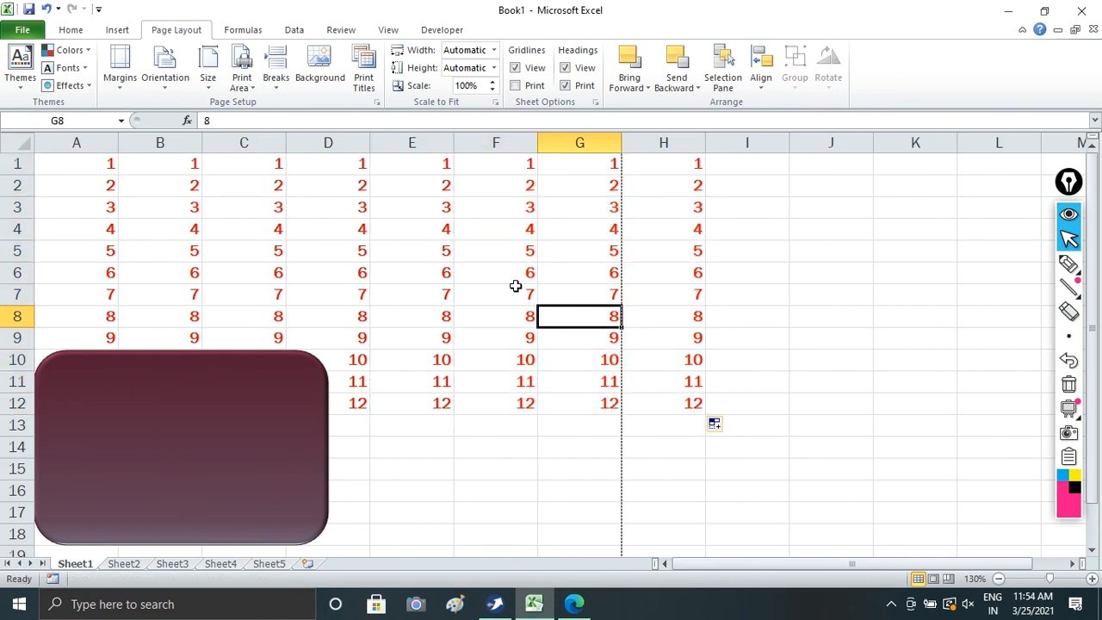
left_click(484, 280)
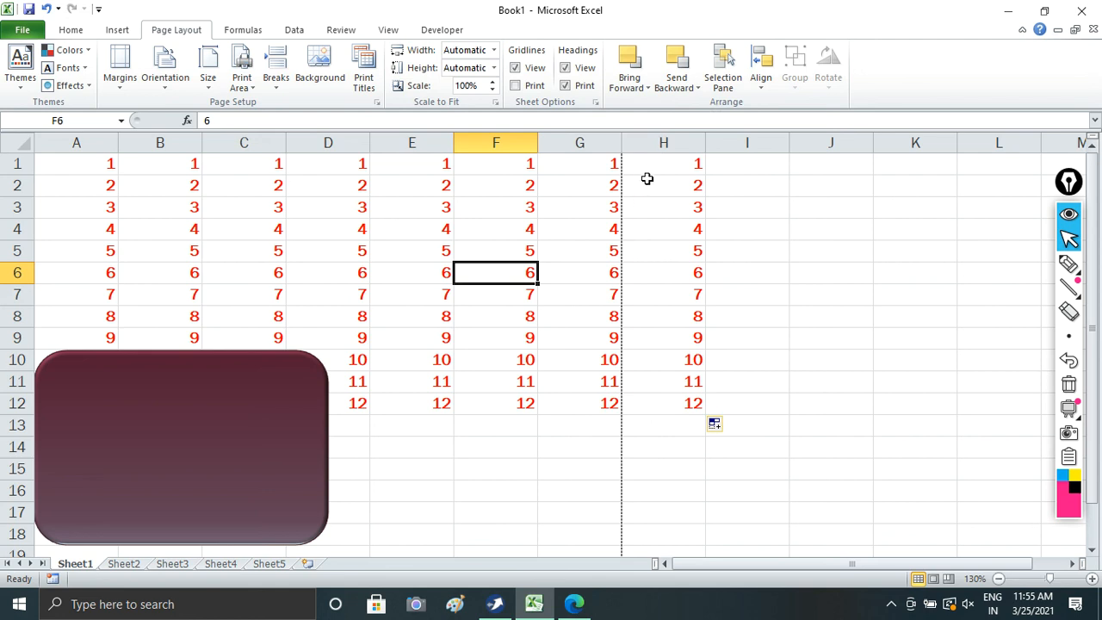
Check how the widened table prints, and set the Scale to Fit width to 1 page to compare the print preview
key("ctrl+p")
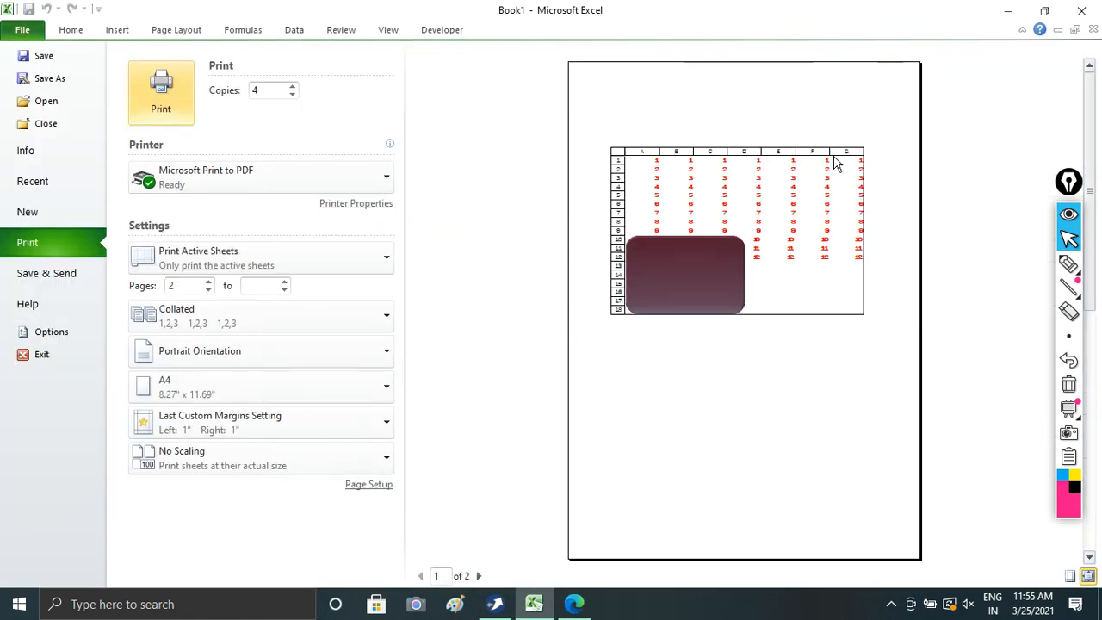
key("Escape")
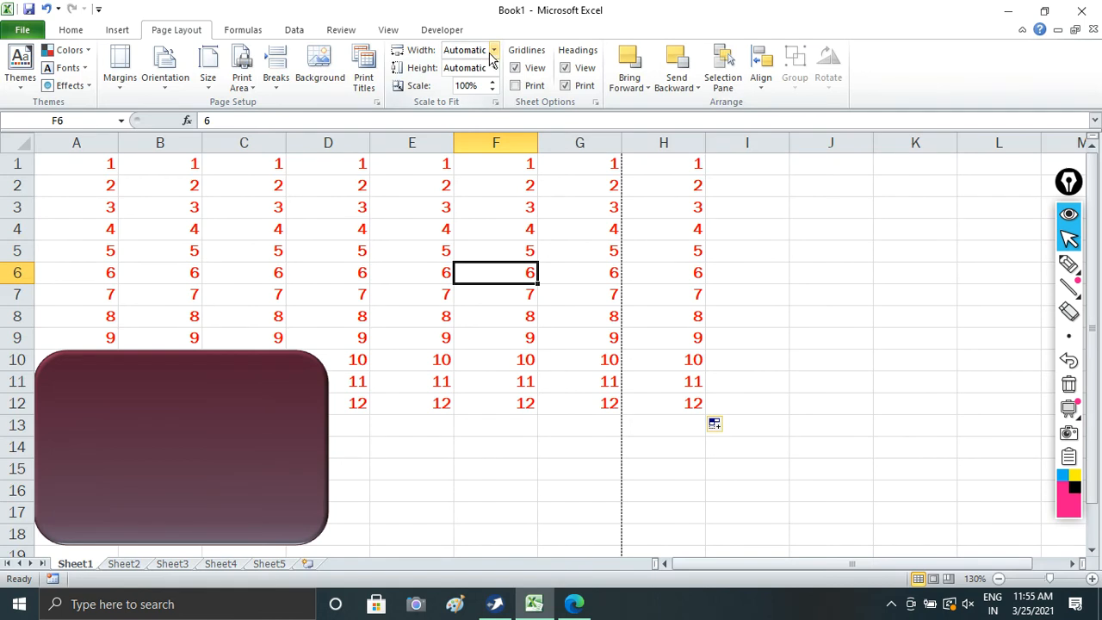
left_click(493, 51)
left_click(477, 80)
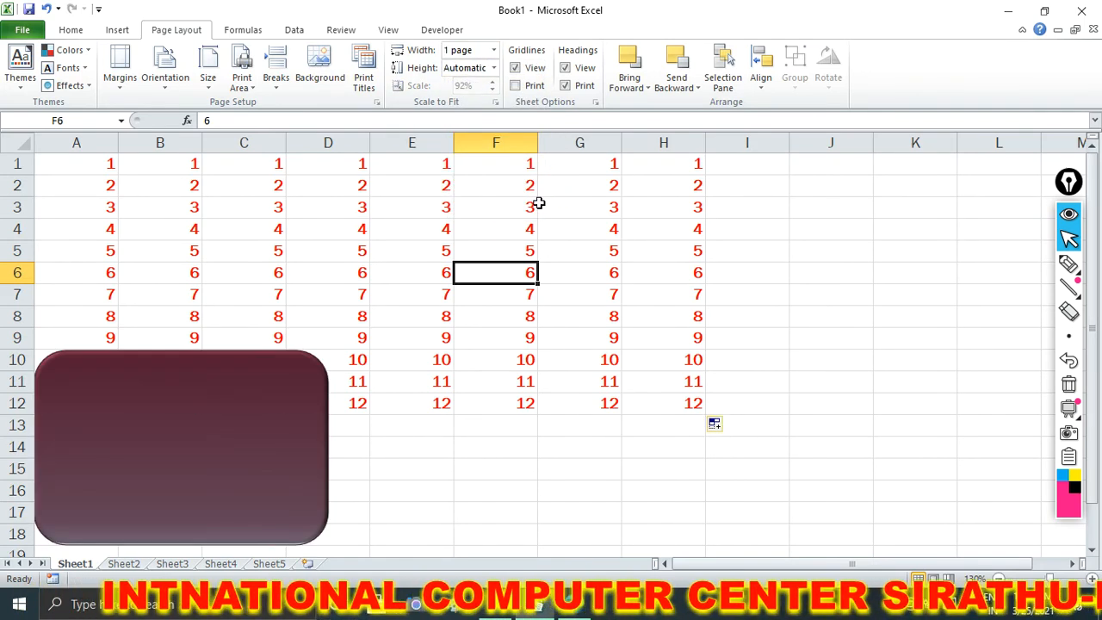
key("ctrl+p")
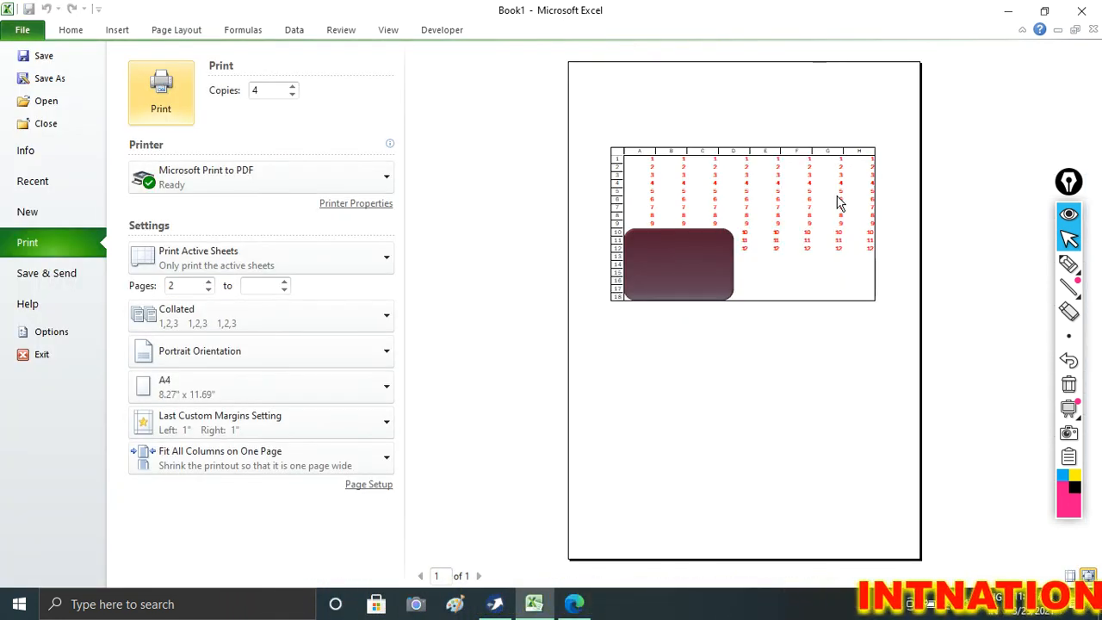
Mark the headings of columns F to H in the print preview with the annotation pen, and clear the marks
left_click(1069, 263)
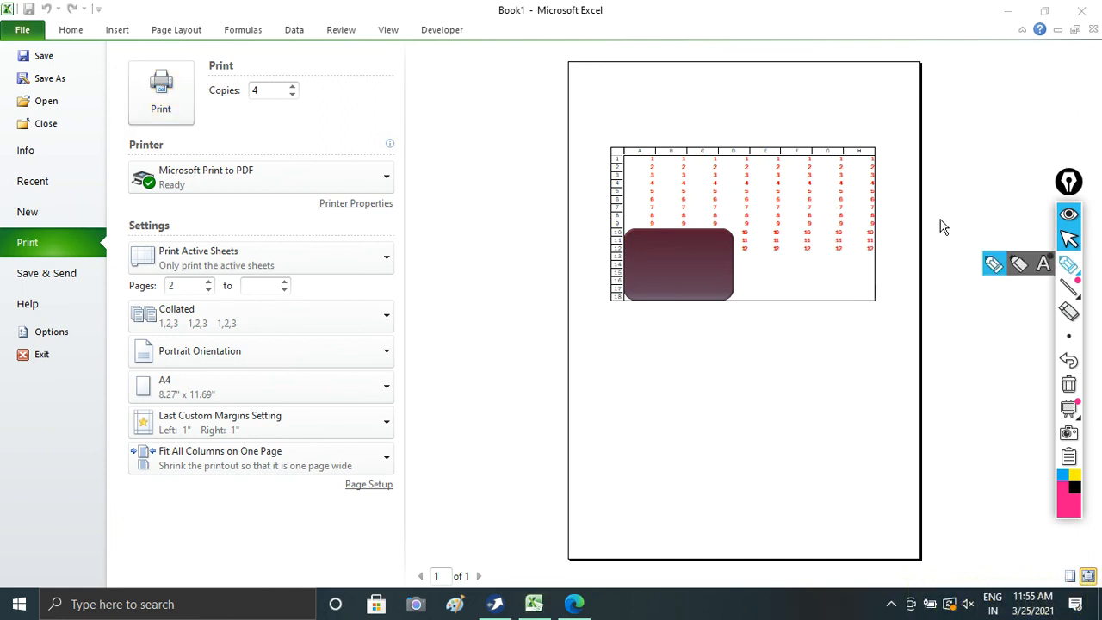
left_click_drag(807, 158, 876, 158)
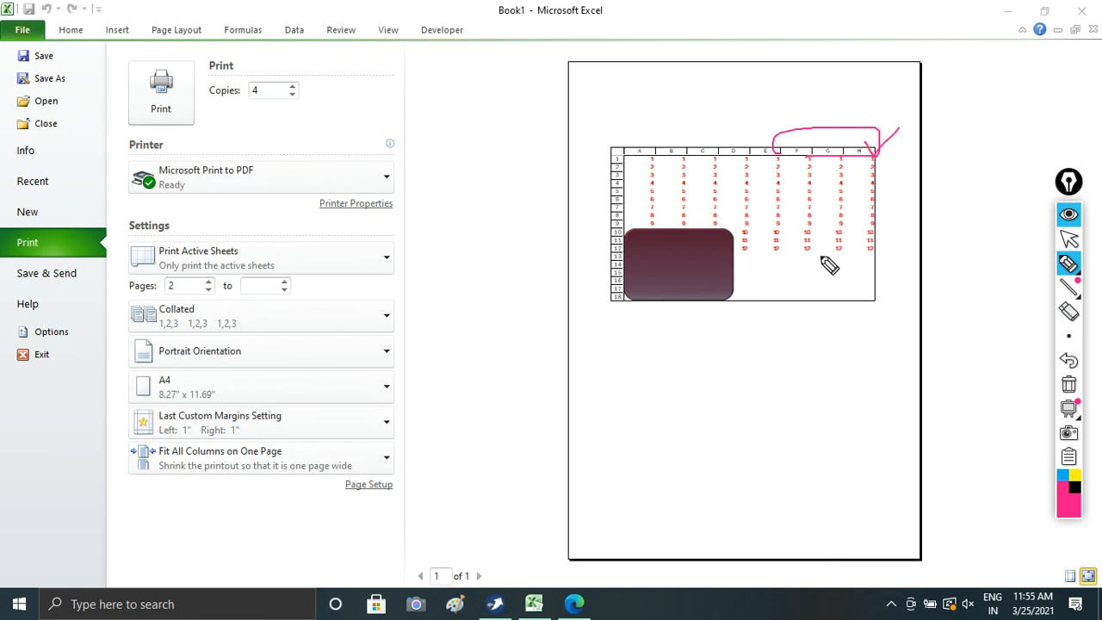
left_click(1071, 381)
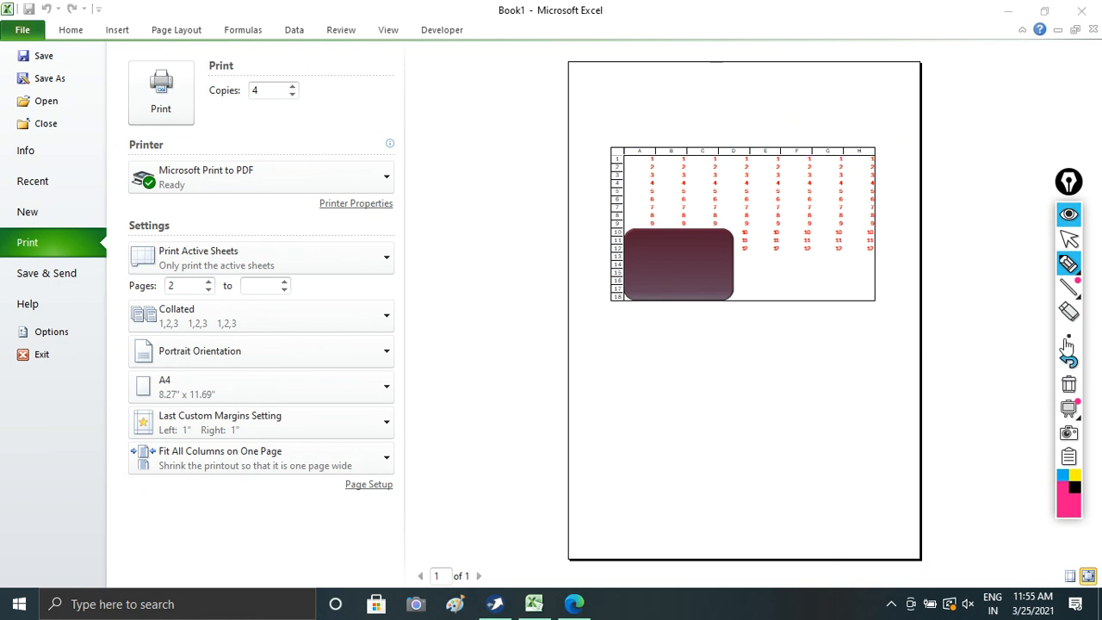
left_click(1069, 238)
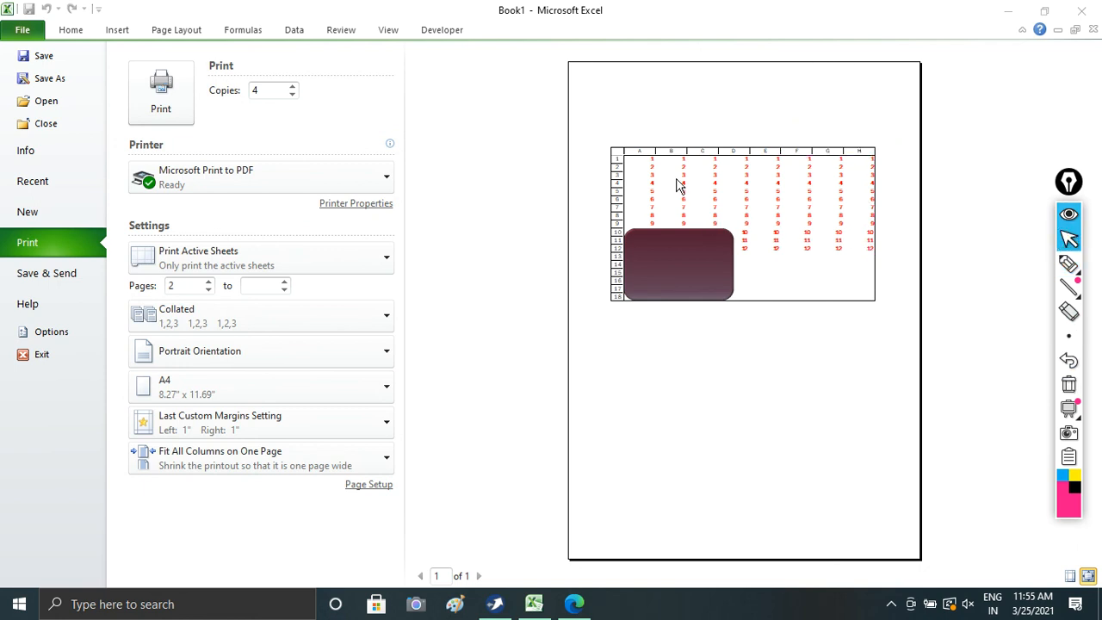
key("Escape")
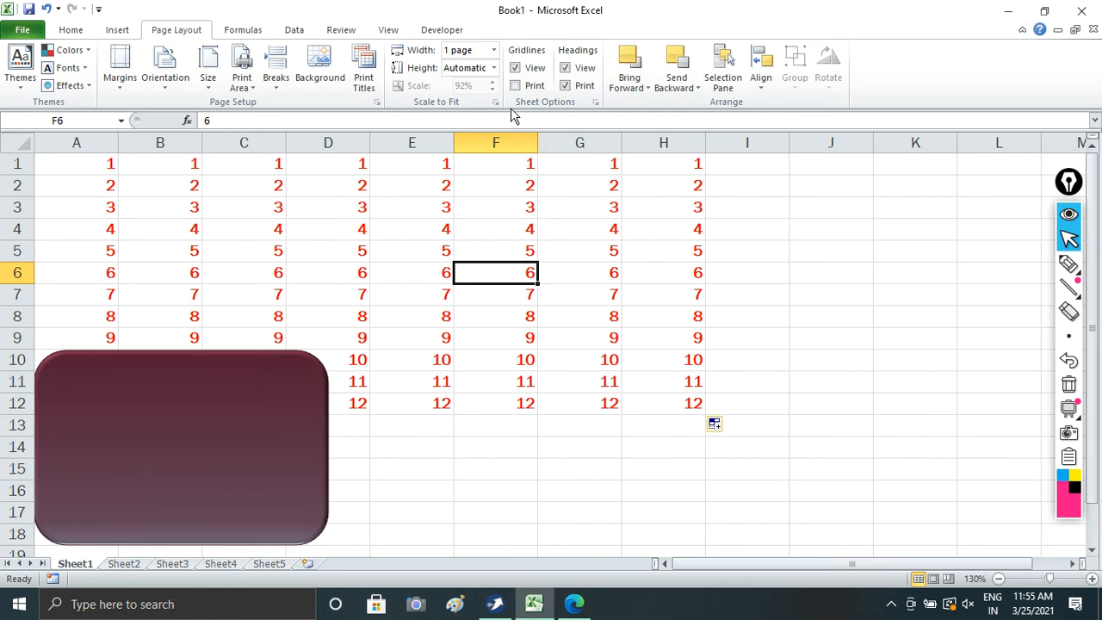
Set the Scale to Fit width back to Automatic and fill columns G and H down from row 11 past the first horizontal page break
left_click(494, 51)
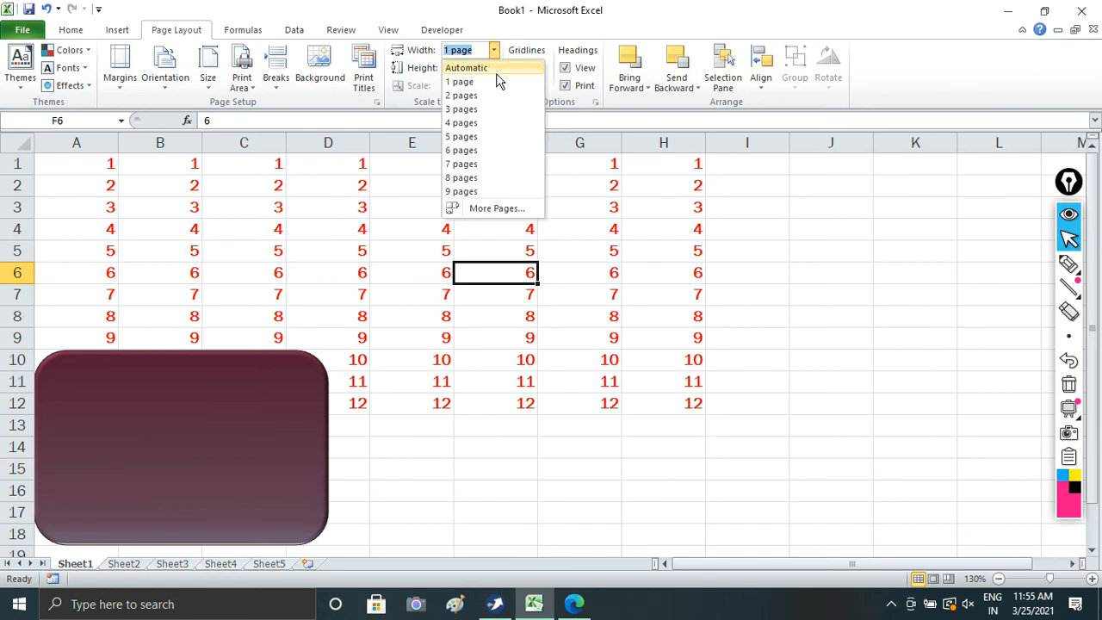
left_click(497, 82)
scroll(495, 349, "down", 5)
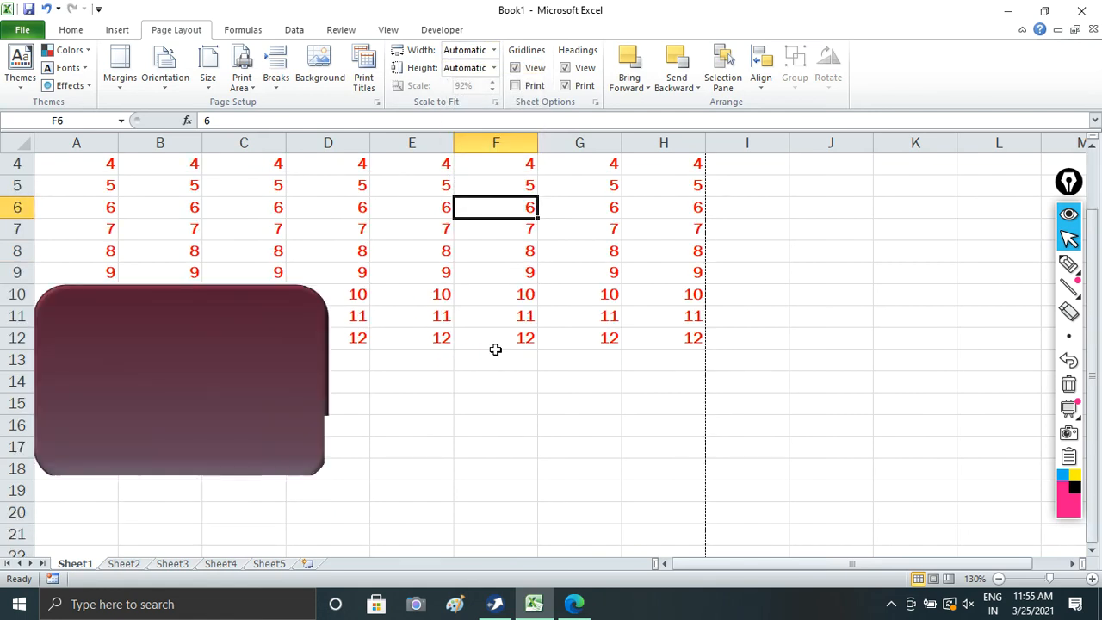
scroll(495, 349, "down", 2)
scroll(495, 349, "down", 5)
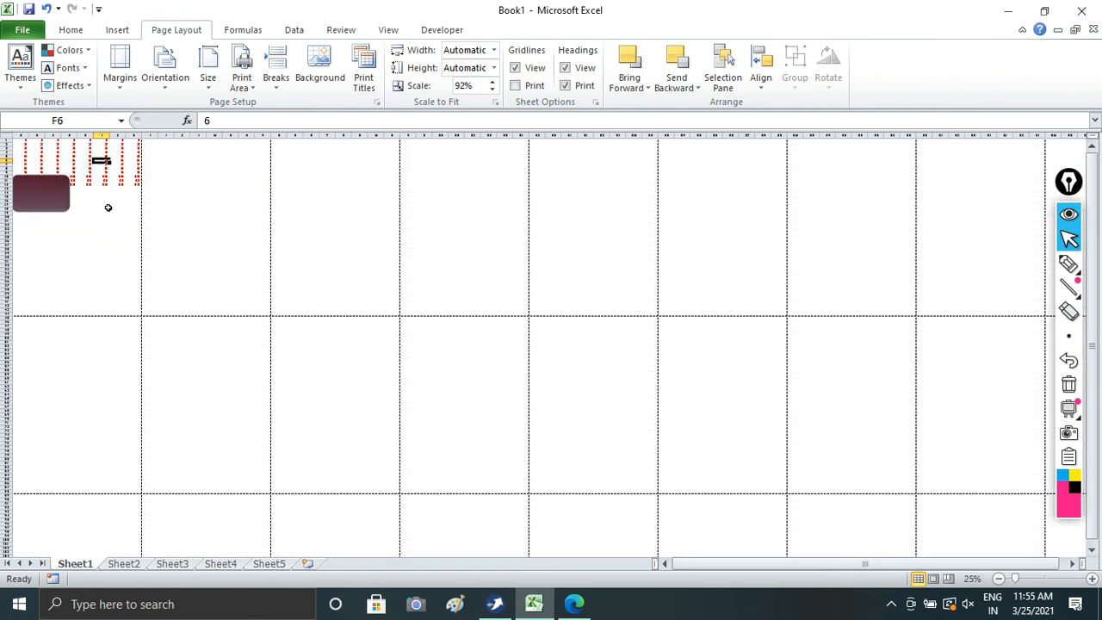
left_click_drag(112, 183, 142, 376)
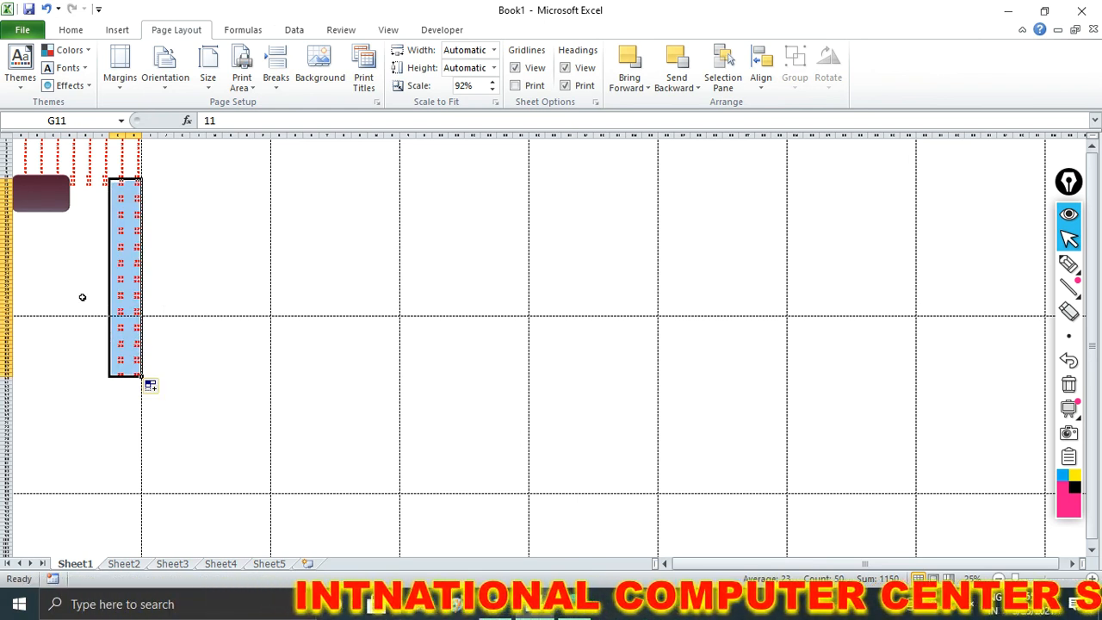
Set the Scale to Fit height to 1 page to compare the page breaks, and return it to Automatic
left_click(495, 68)
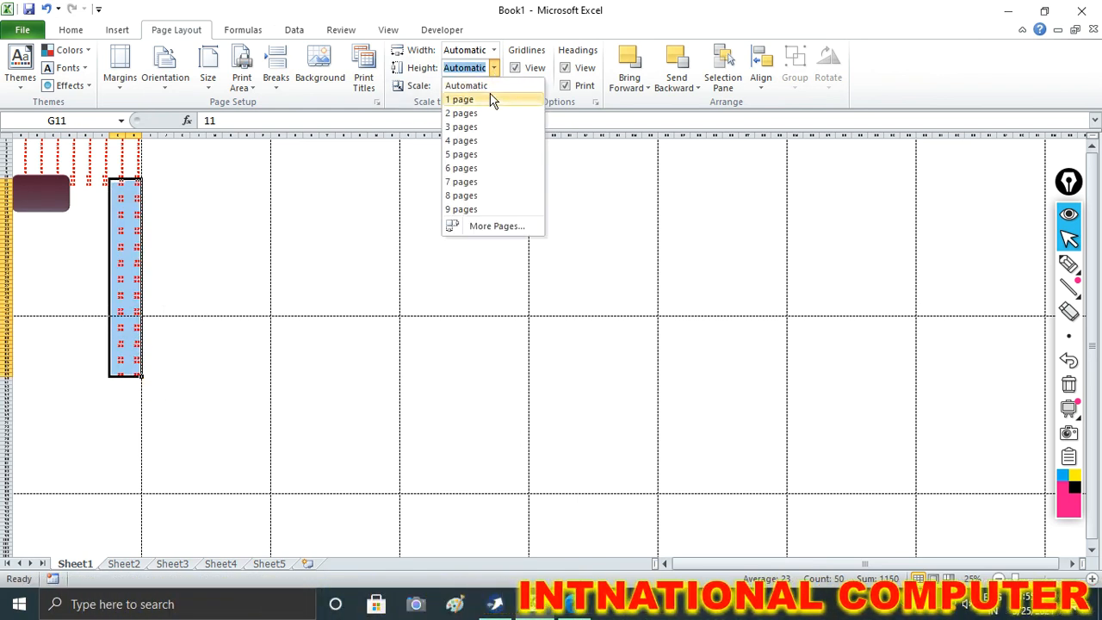
left_click(484, 97)
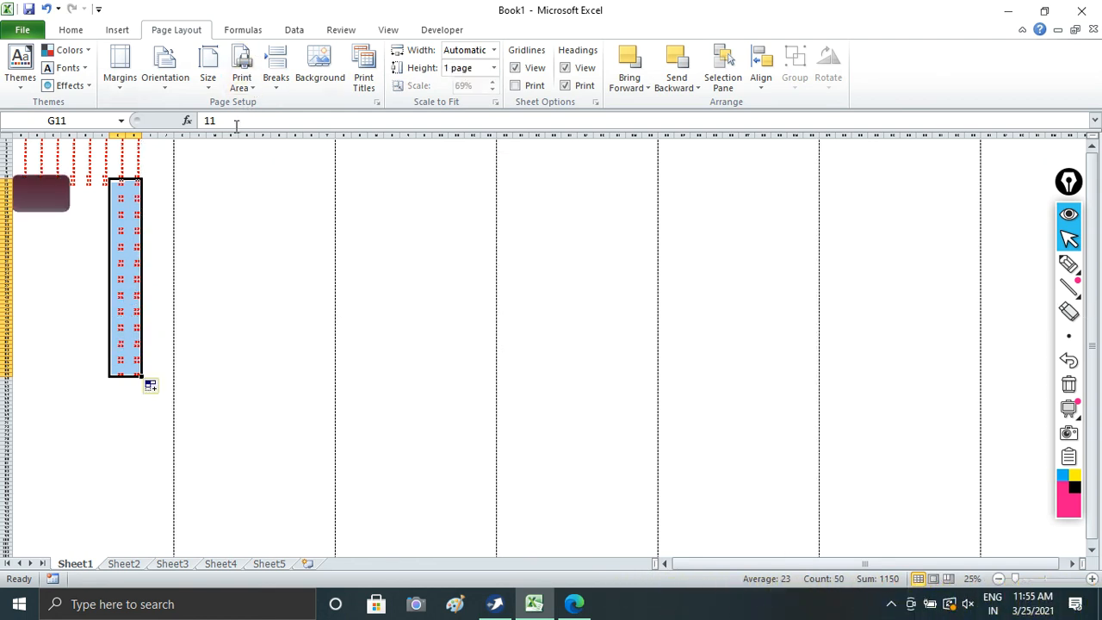
left_click(493, 69)
left_click(483, 81)
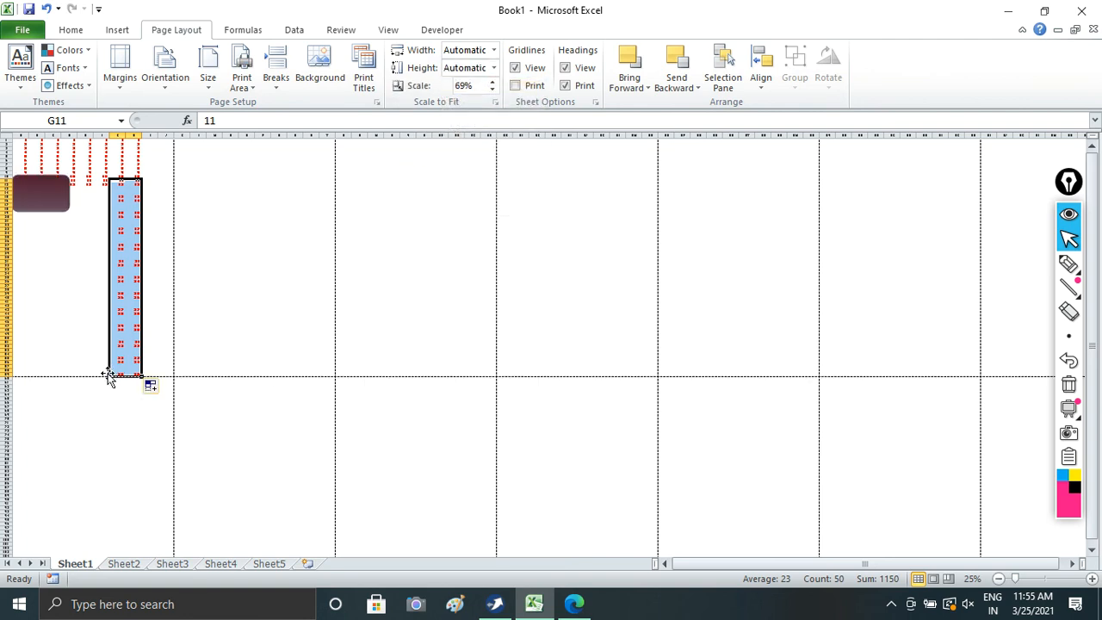
left_click(85, 327)
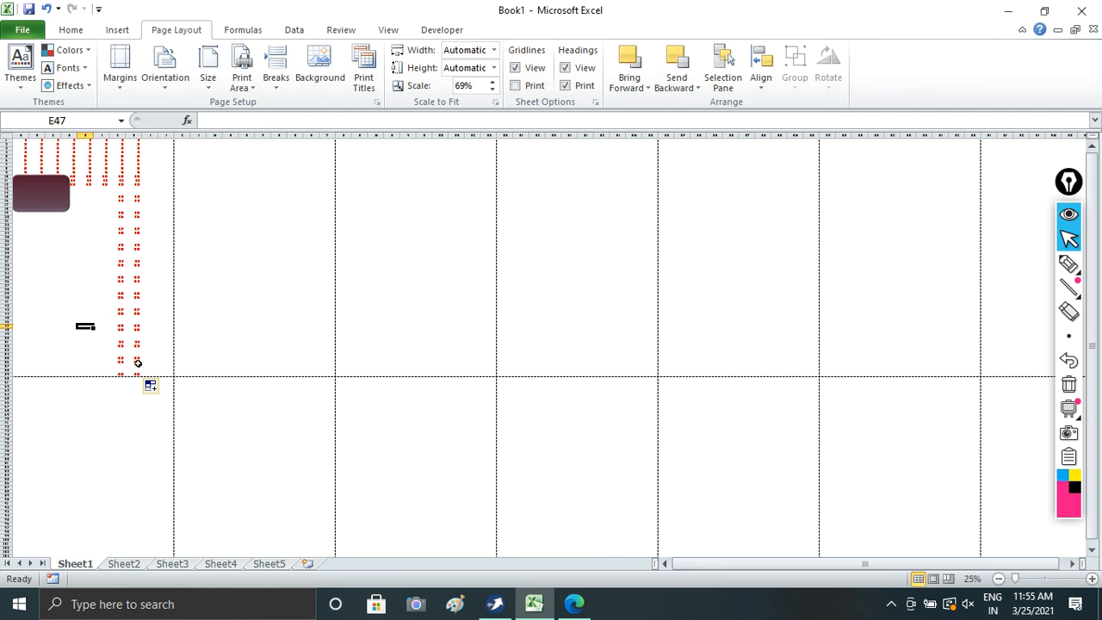
Return to the top of the sheet and set the Scale to Fit scale to 100%
scroll(244, 362, "up", 4, "ctrl")
scroll(249, 361, "up", 7)
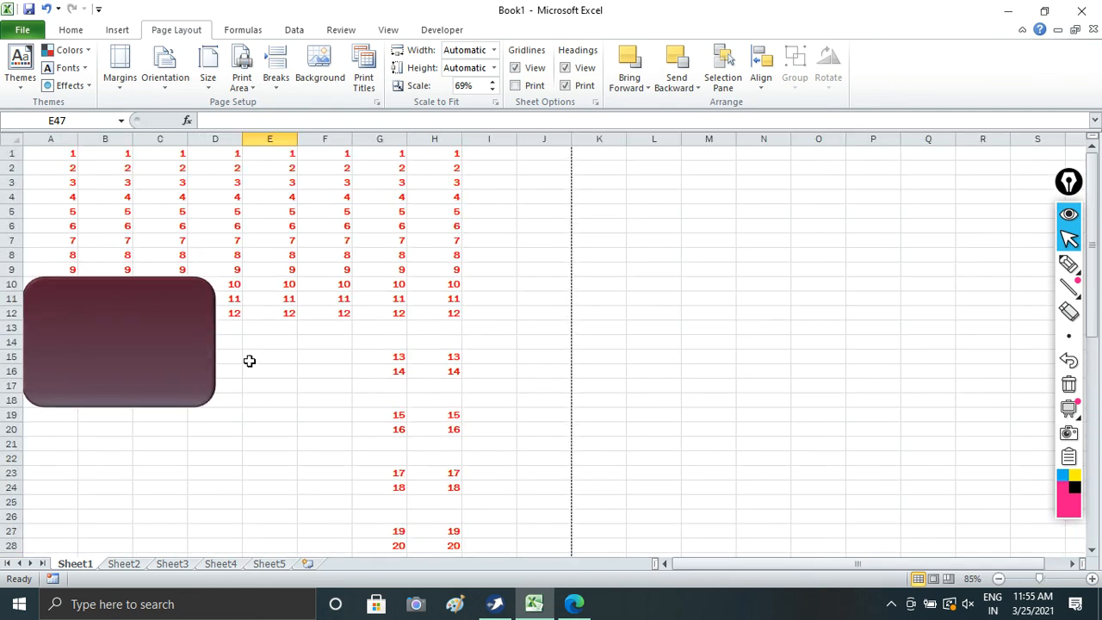
left_click(318, 238)
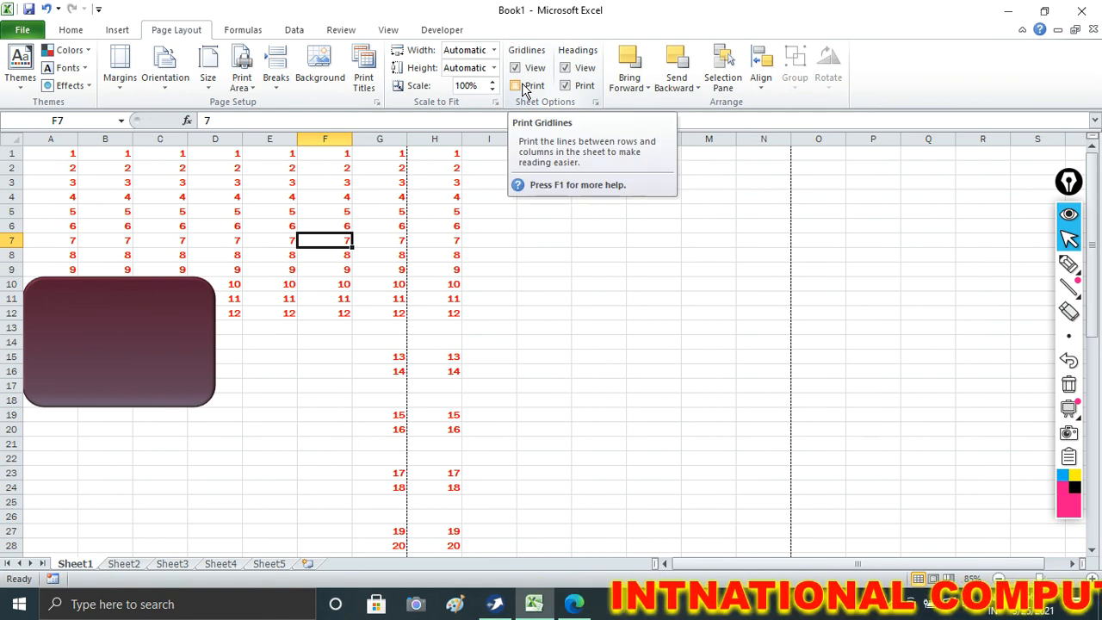
Turn on printing of gridlines in the sheet options and check the print preview
key("ctrl+p")
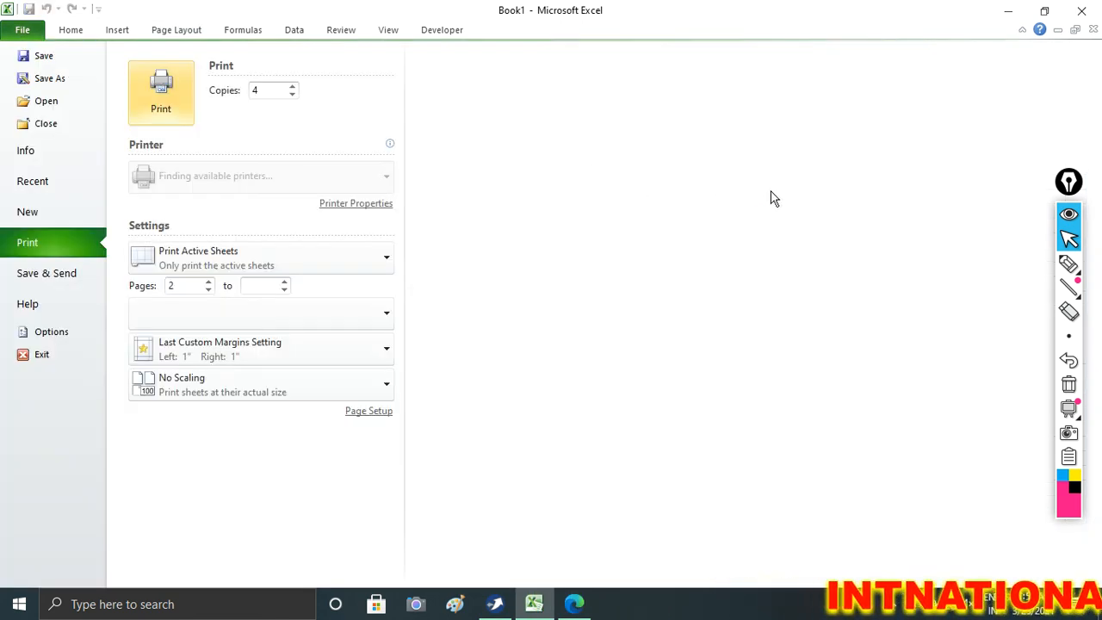
key("Escape")
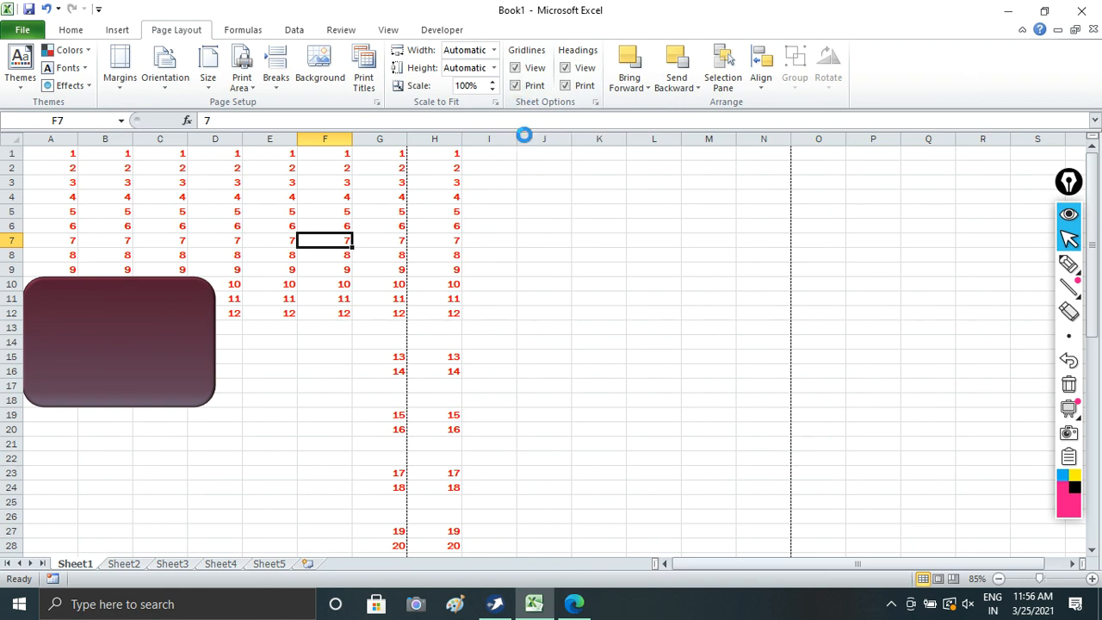
key("ctrl+p")
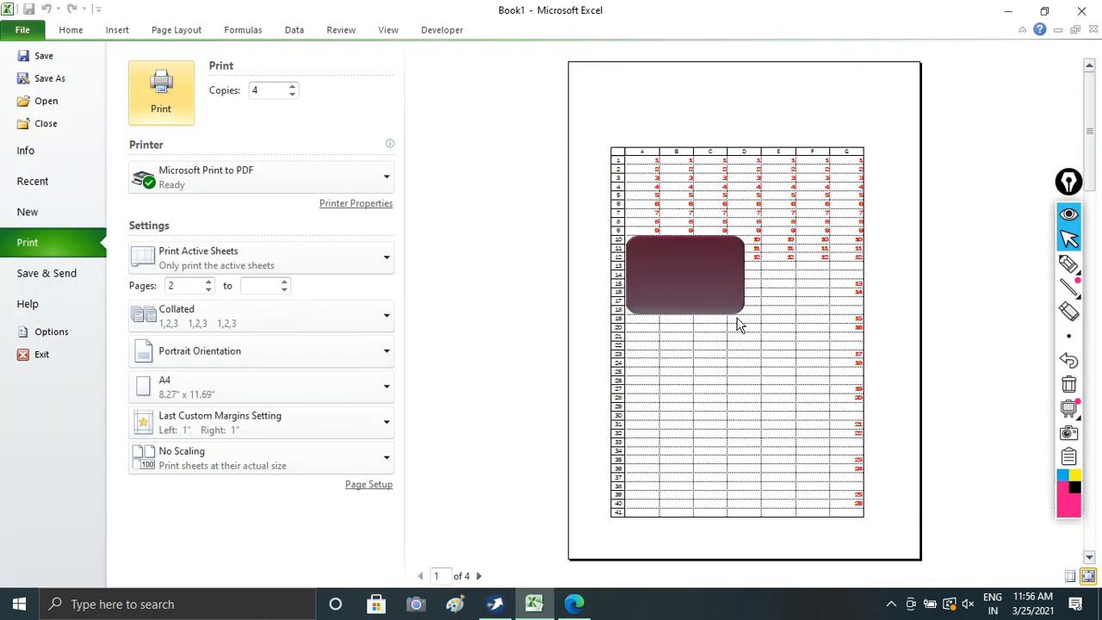
key("Escape")
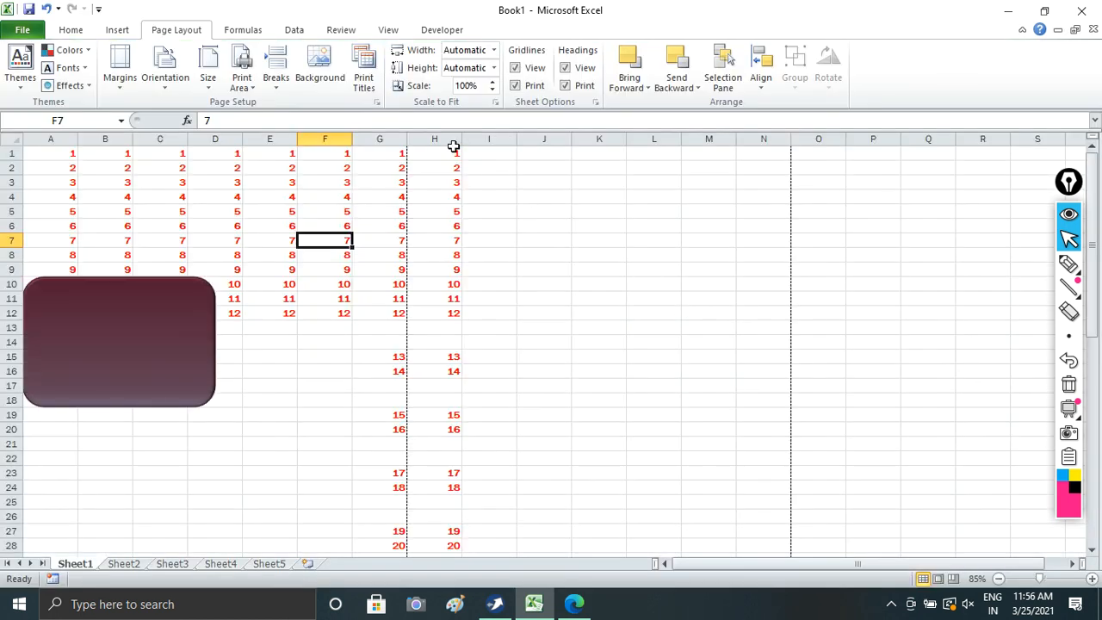
Hide and restore the sheet's row and column headings, and compare print previews with heading printing off and on again
left_click(573, 71)
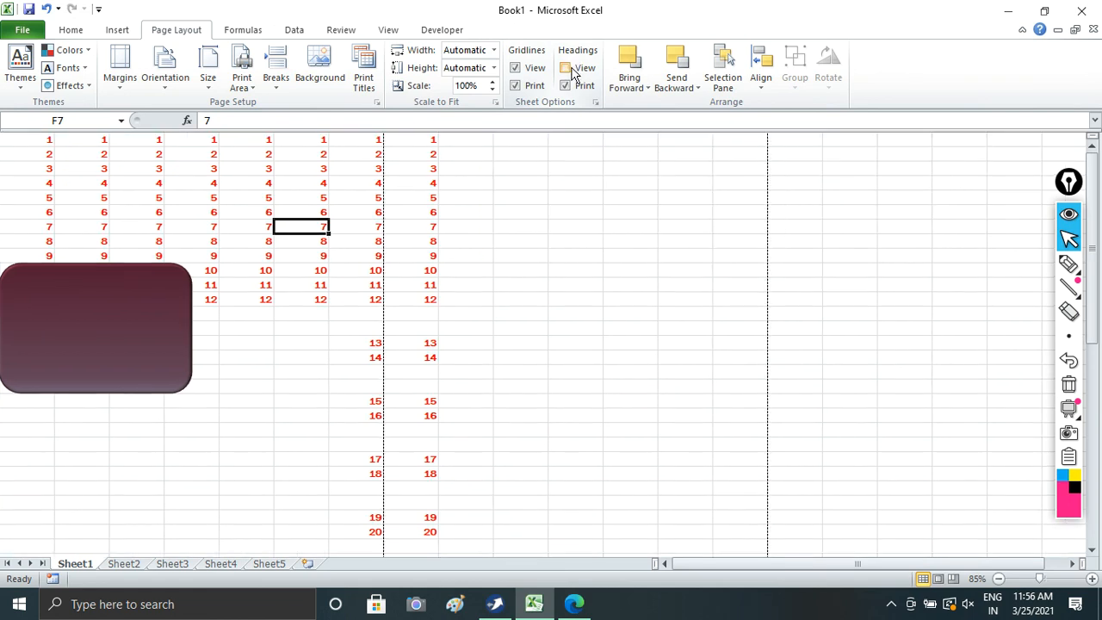
left_click(566, 69)
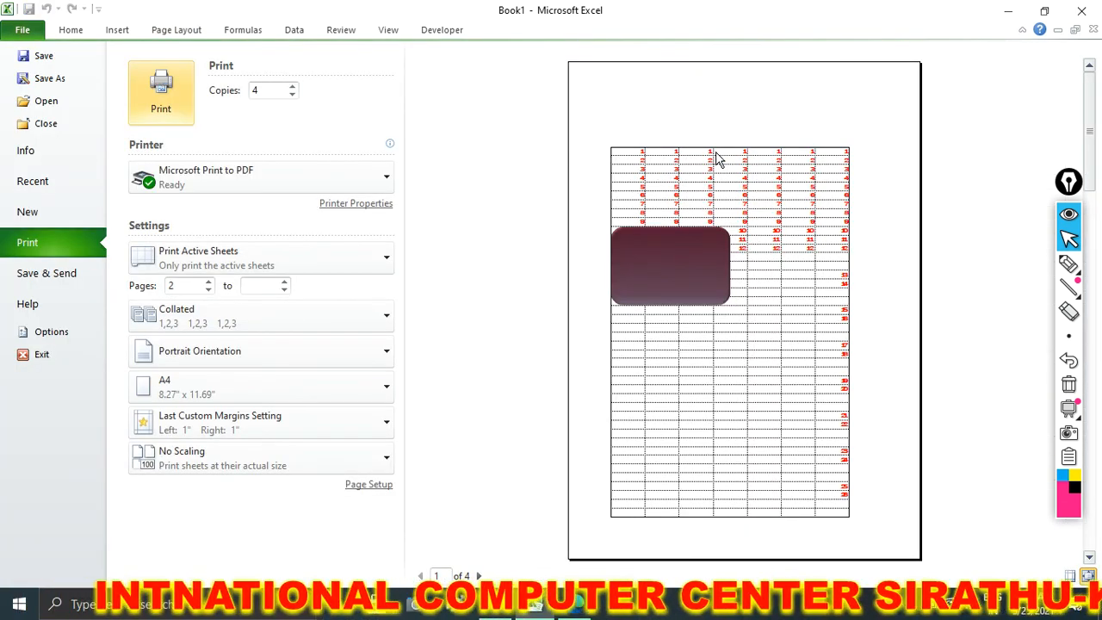
key("Escape")
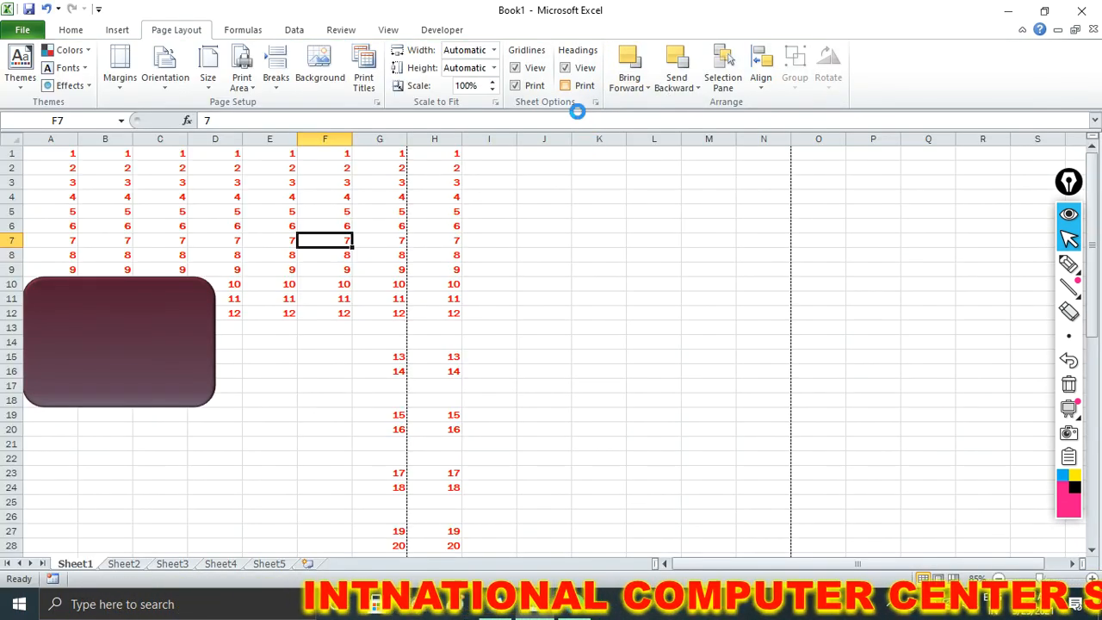
left_click(566, 87)
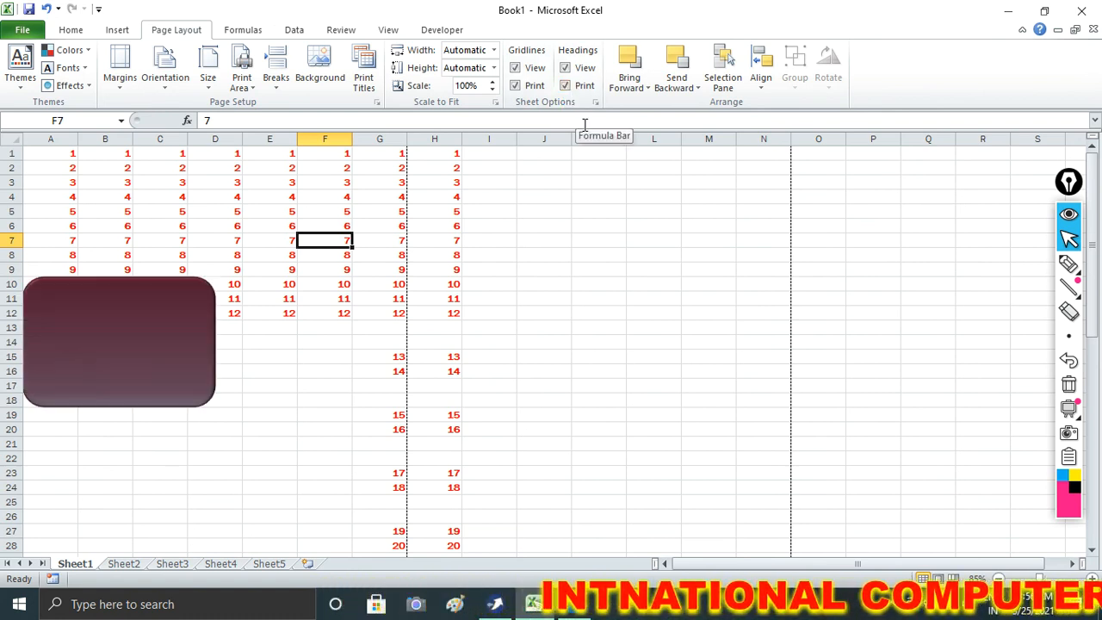
key("ctrl+p")
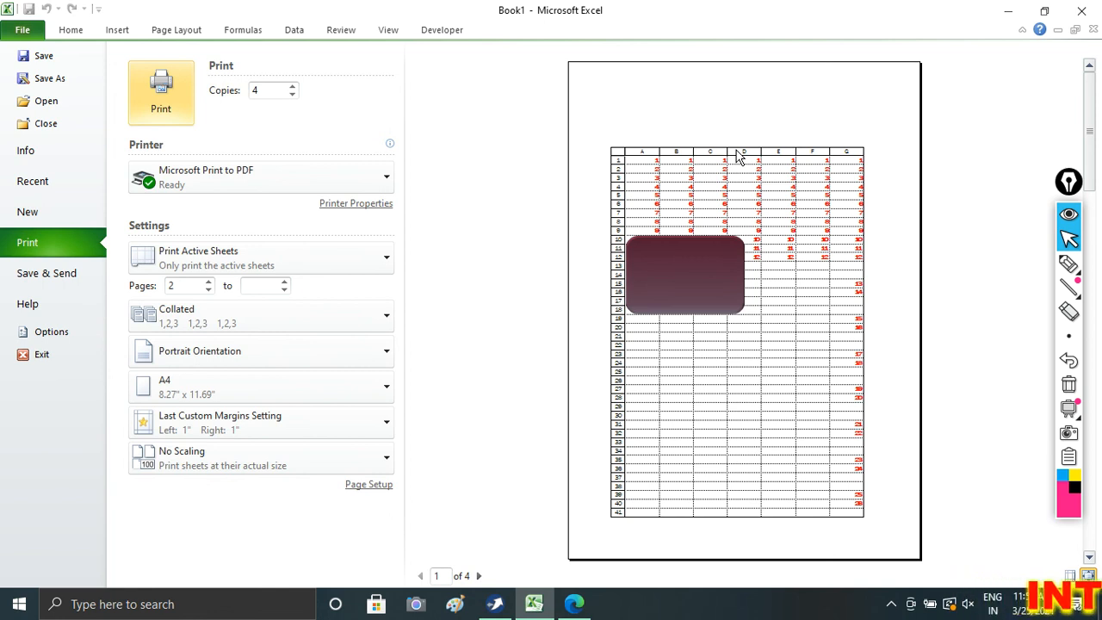
key("Escape")
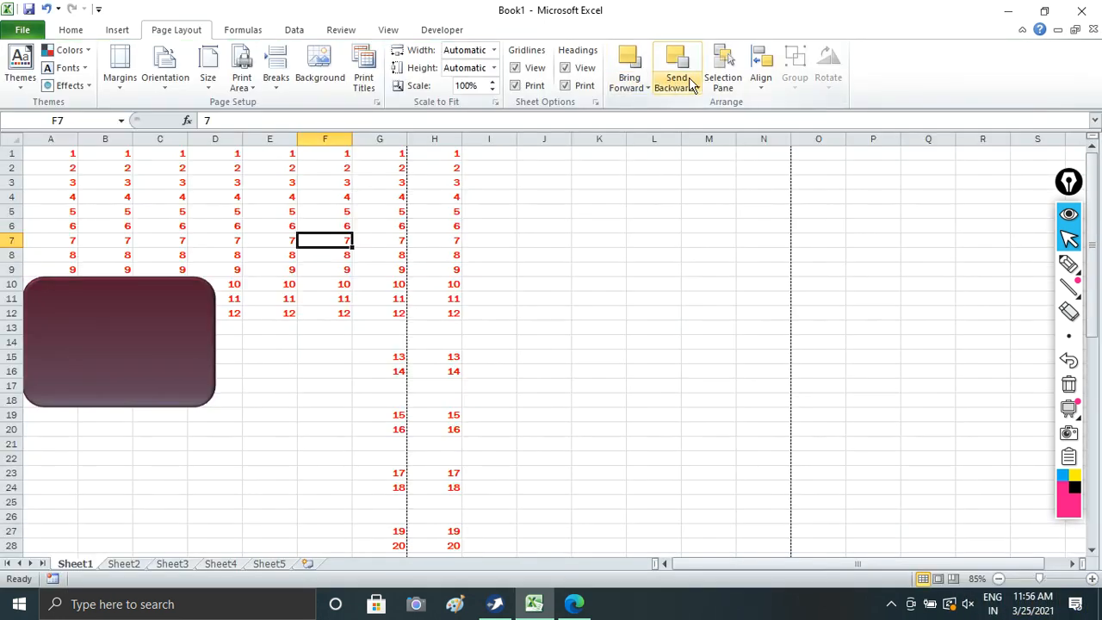
left_click(117, 29)
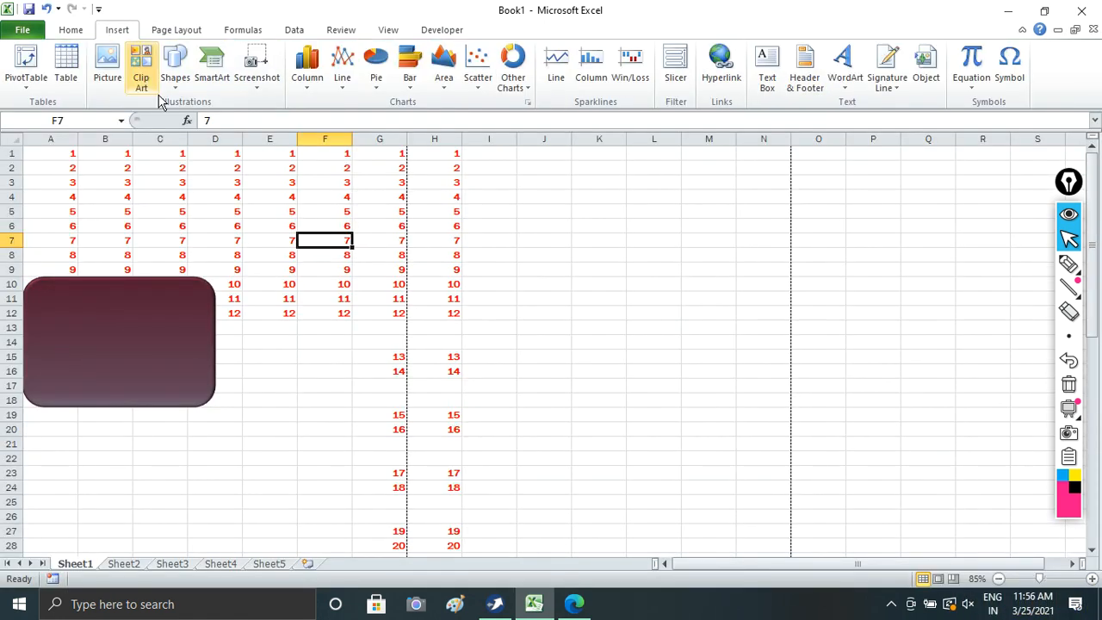
left_click(179, 86)
key("Escape")
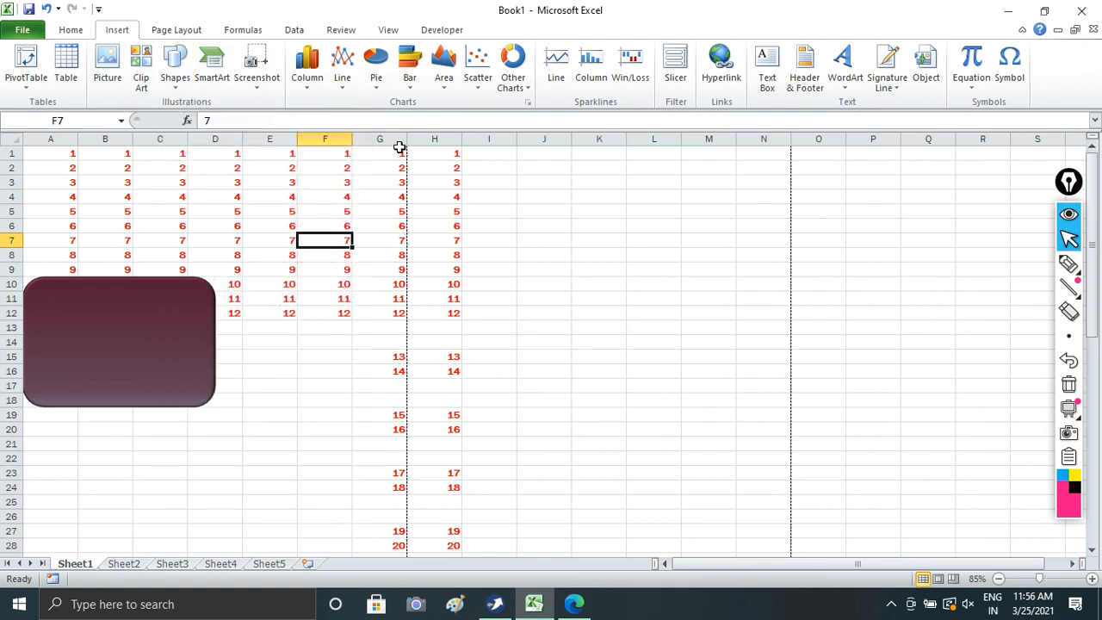
left_click(183, 31)
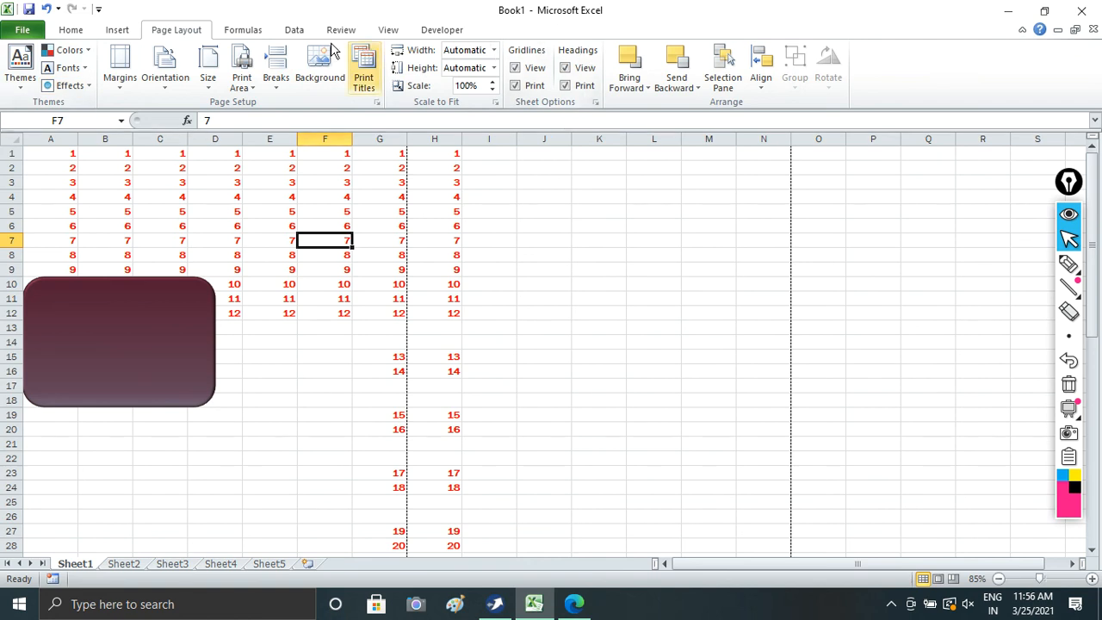
left_click(520, 212)
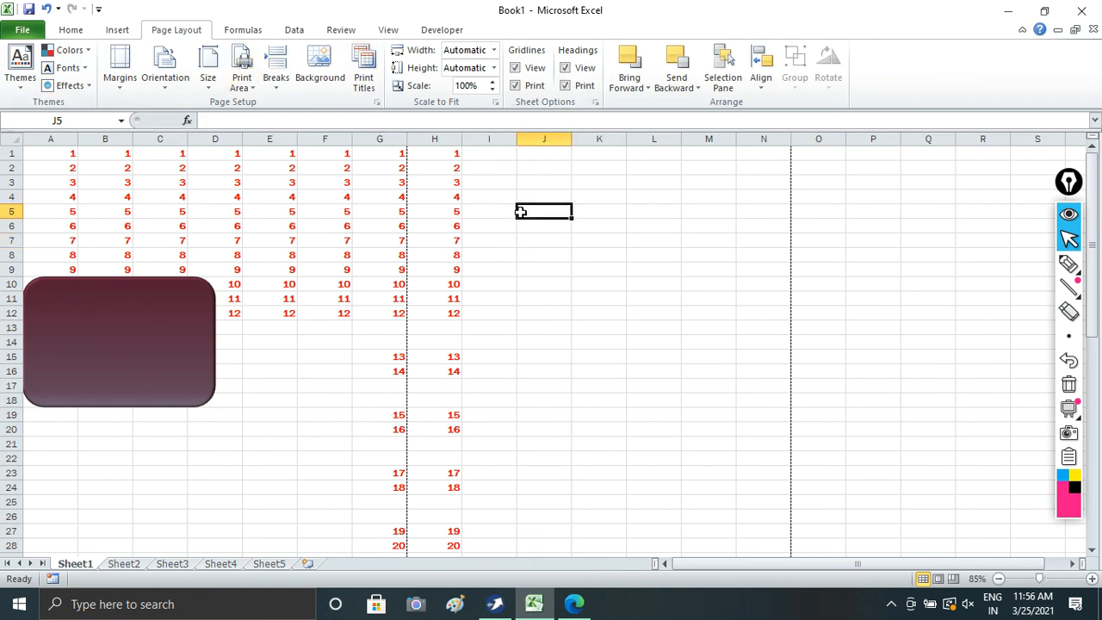